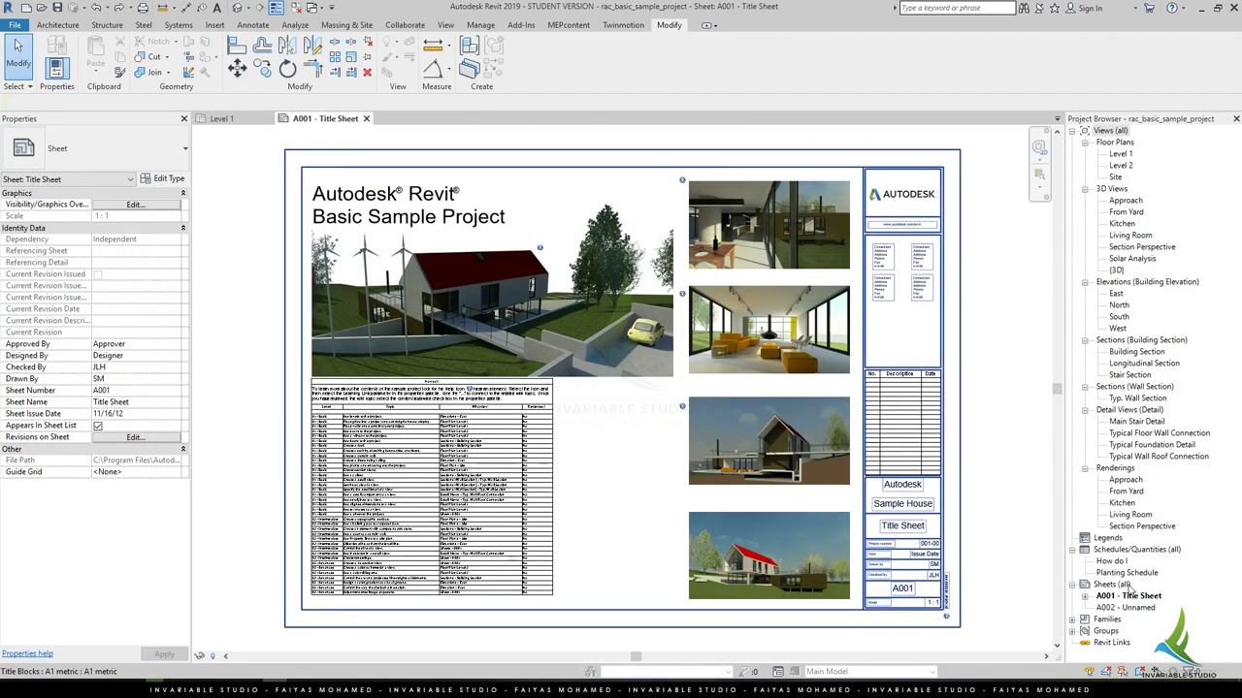
Create new sheet A003 with the default title block.
right_click(1111, 584)
left_click(1130, 481)
left_click(656, 490)
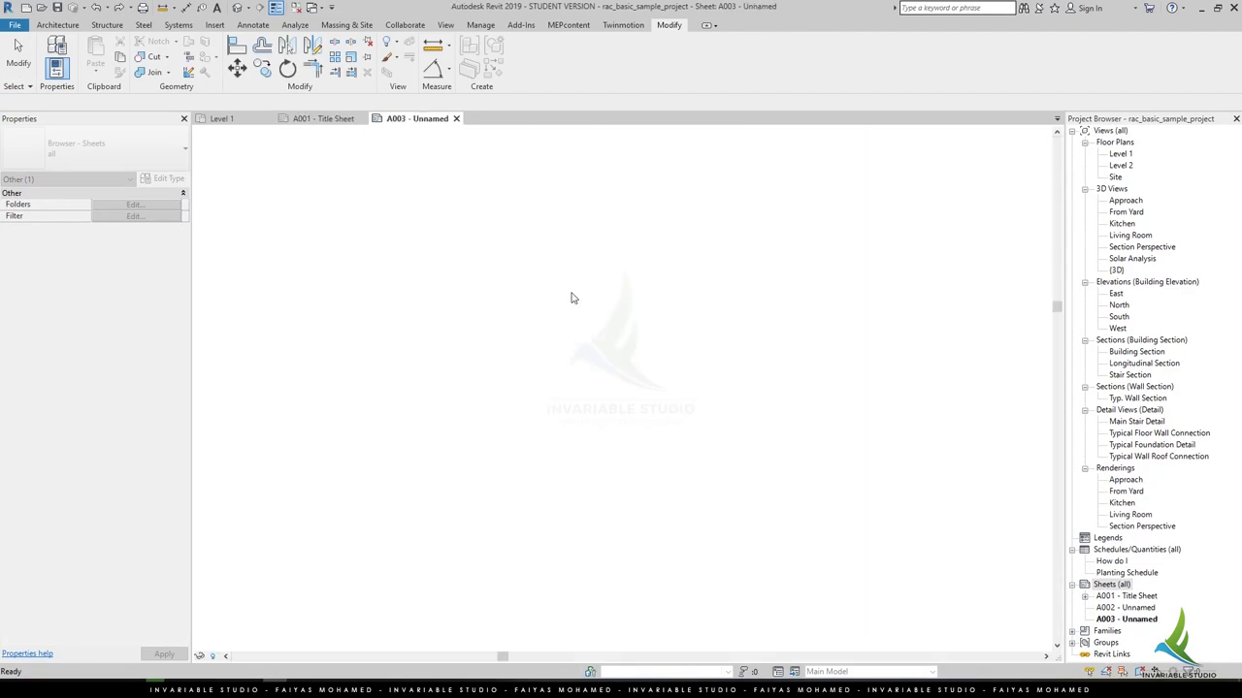
Start another new sheet and load the A4 metric title block from the Titleblocks library.
right_click(1111, 584)
left_click(1130, 483)
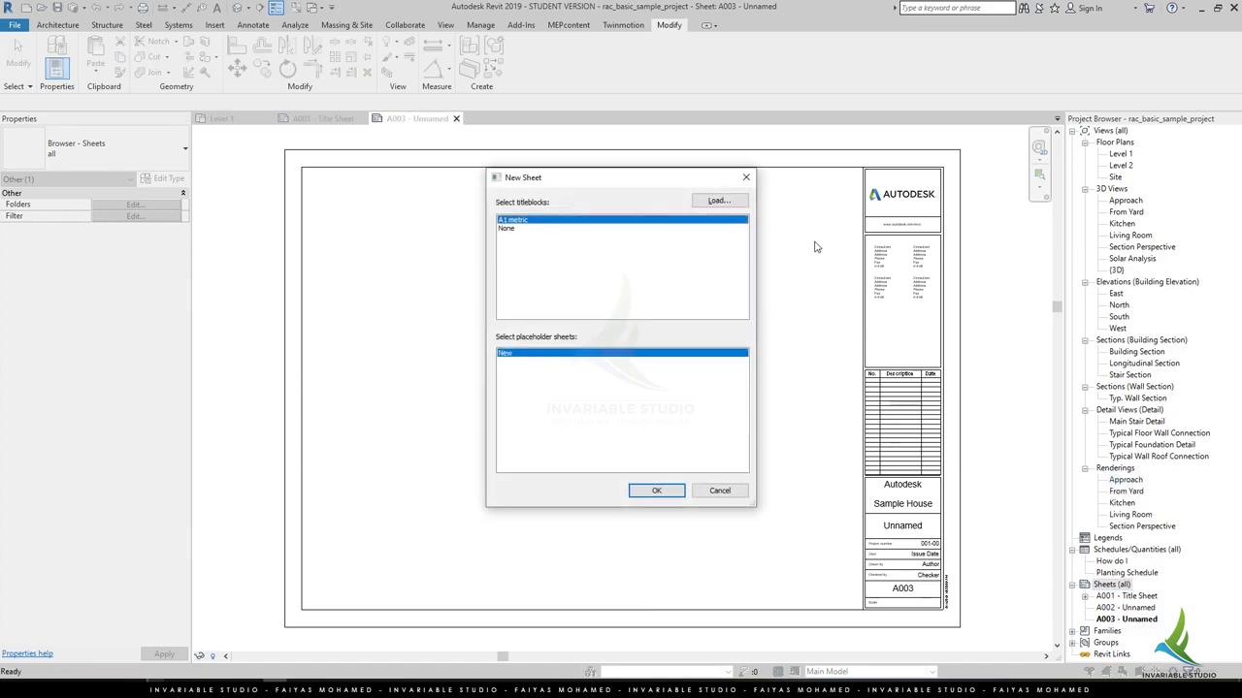
key("Return")
double_click(523, 448)
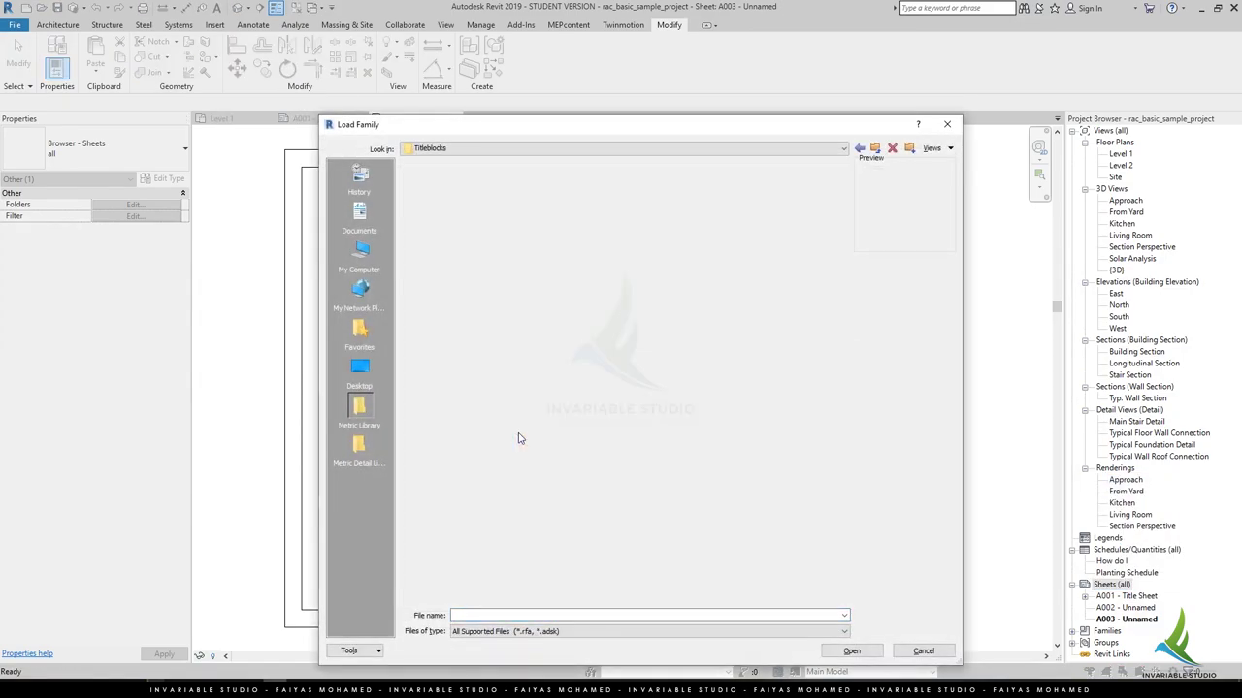
left_click(428, 199)
left_click(615, 199)
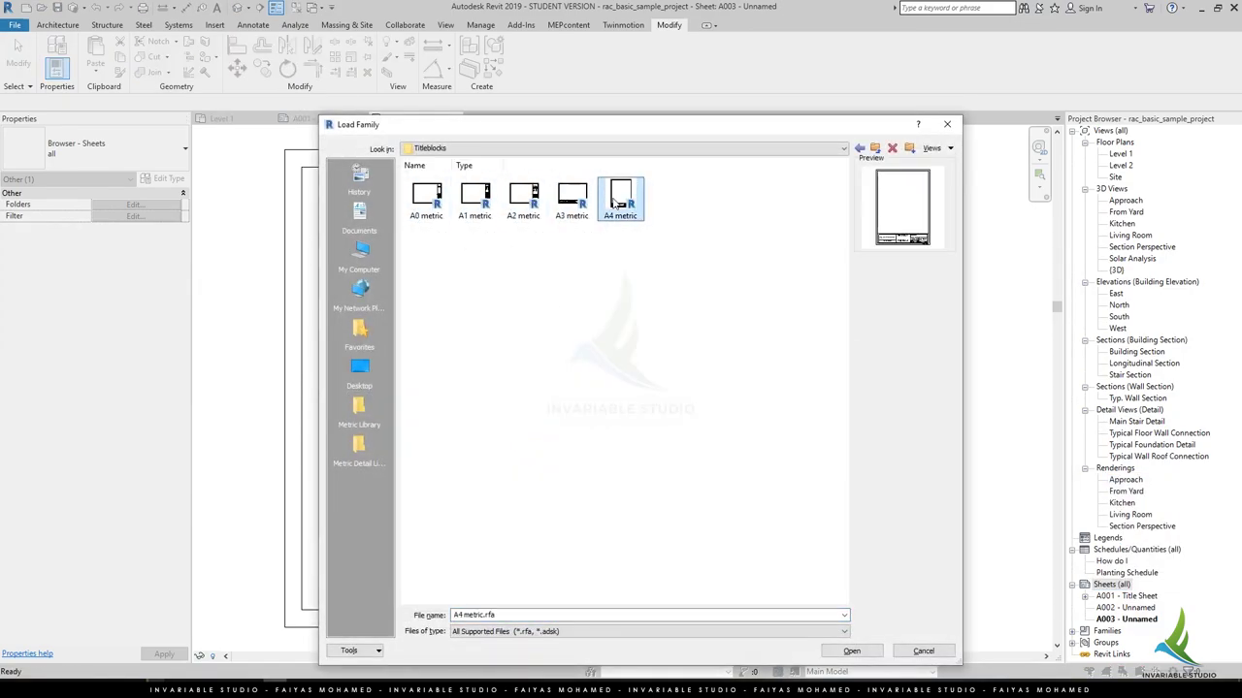
double_click(571, 199)
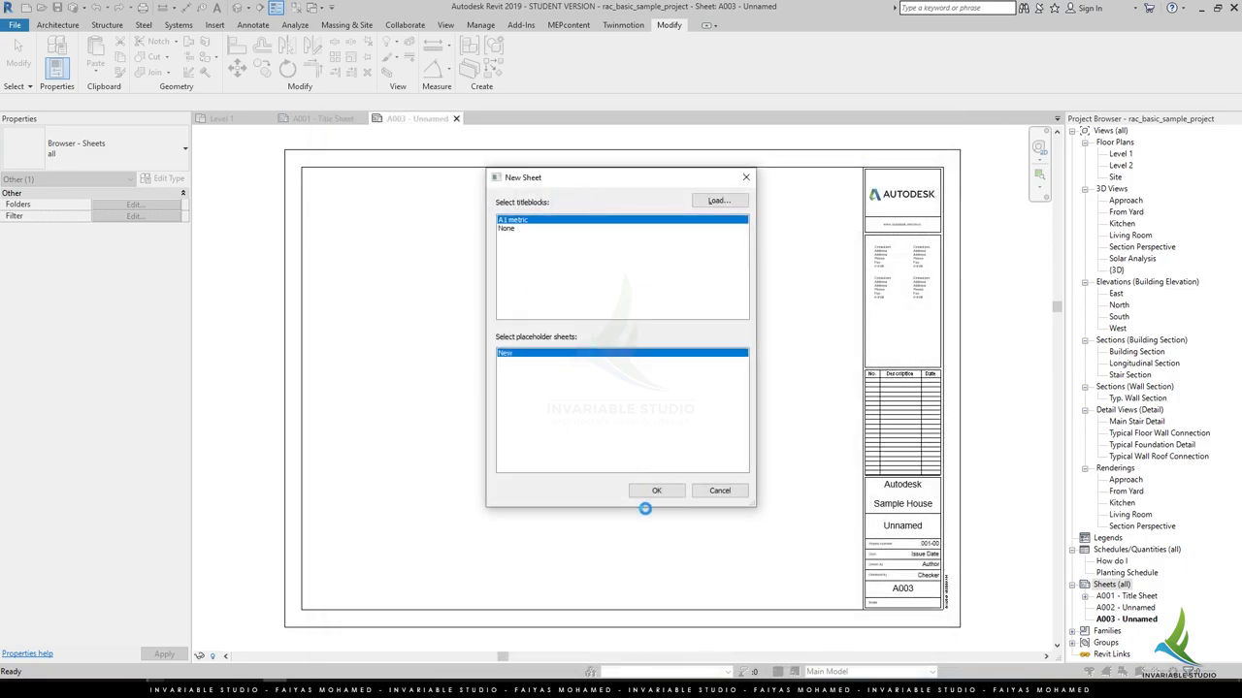
Create sheet A004 with the loaded A4 metric title block, then delete it.
left_click(664, 489)
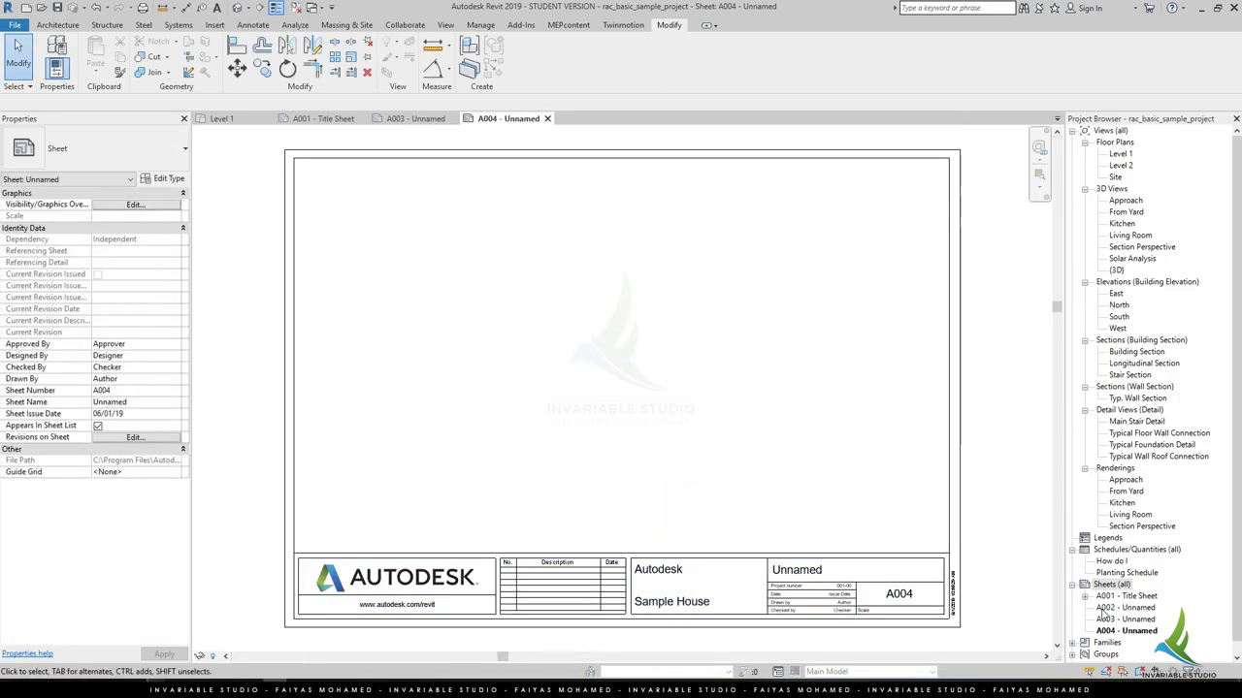
right_click(1116, 630)
left_click(1097, 563)
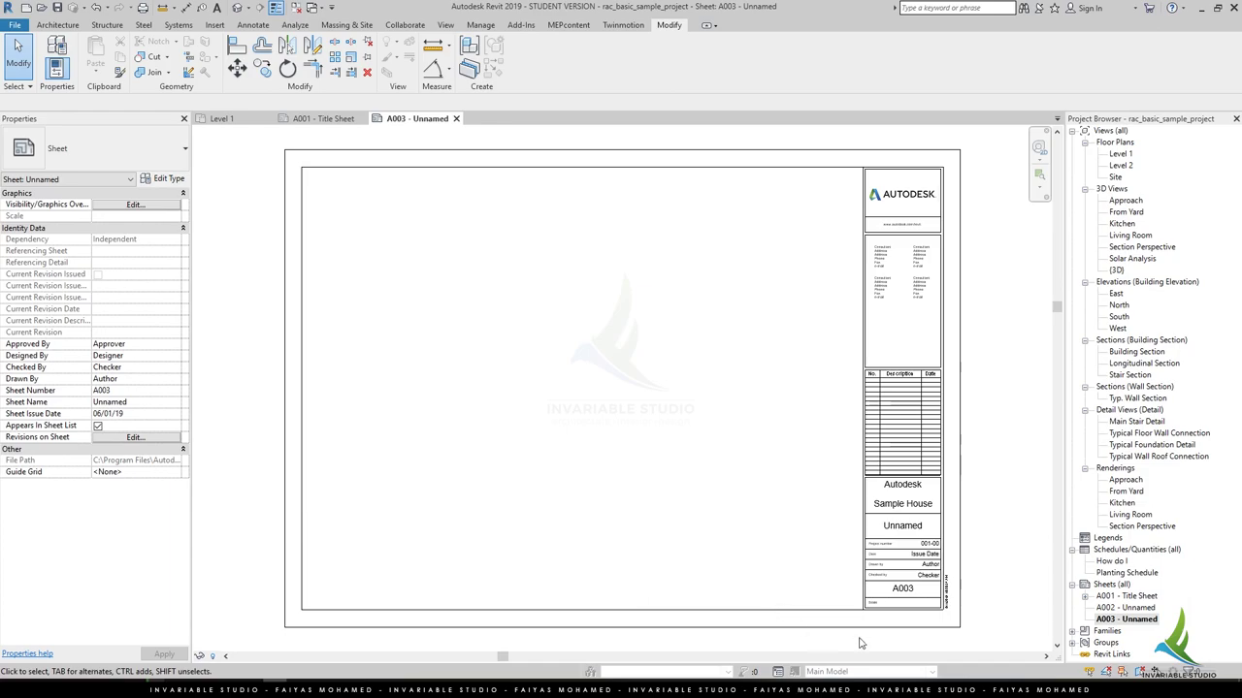
Delete sheet A003 and open sheet A002's A1 metric title block family for editing.
right_click(1125, 619)
left_click(1106, 485)
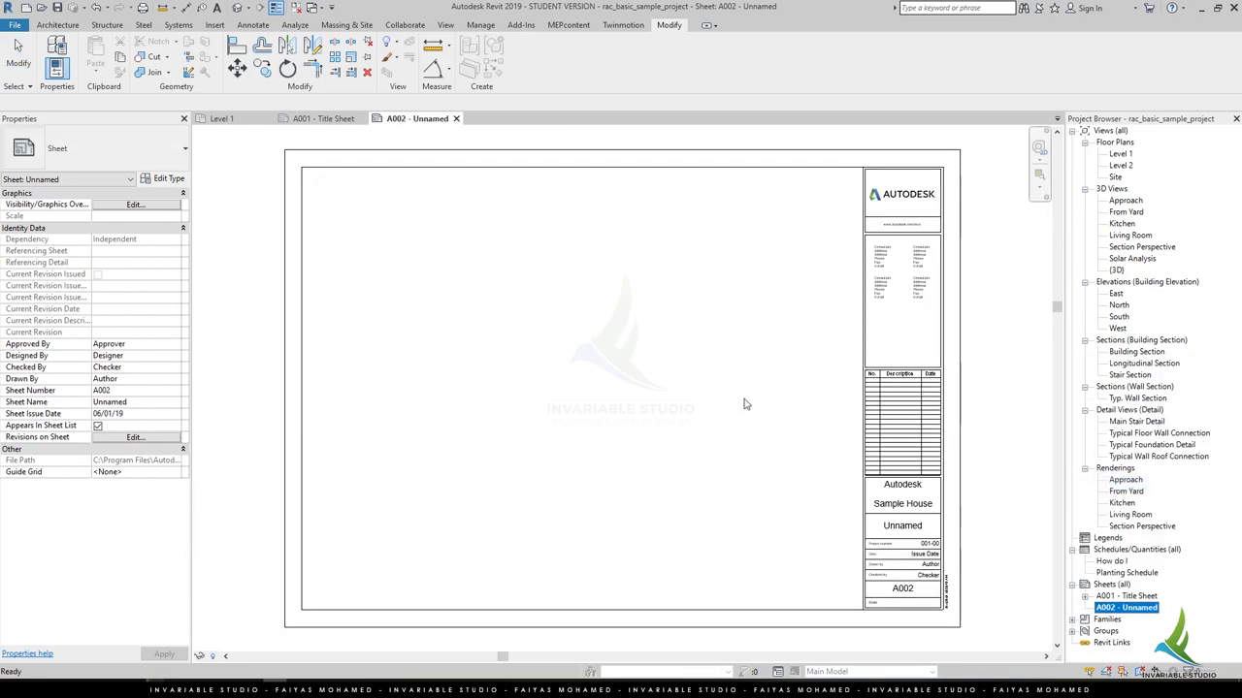
left_click(679, 168)
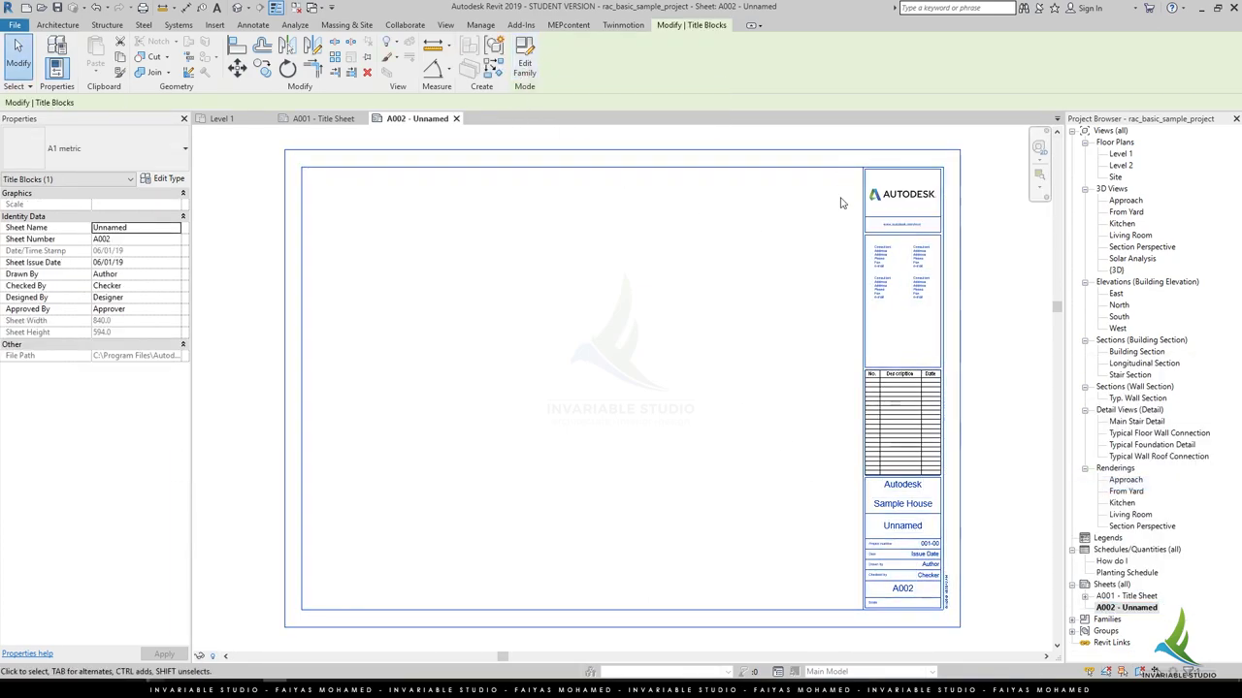
left_click(525, 68)
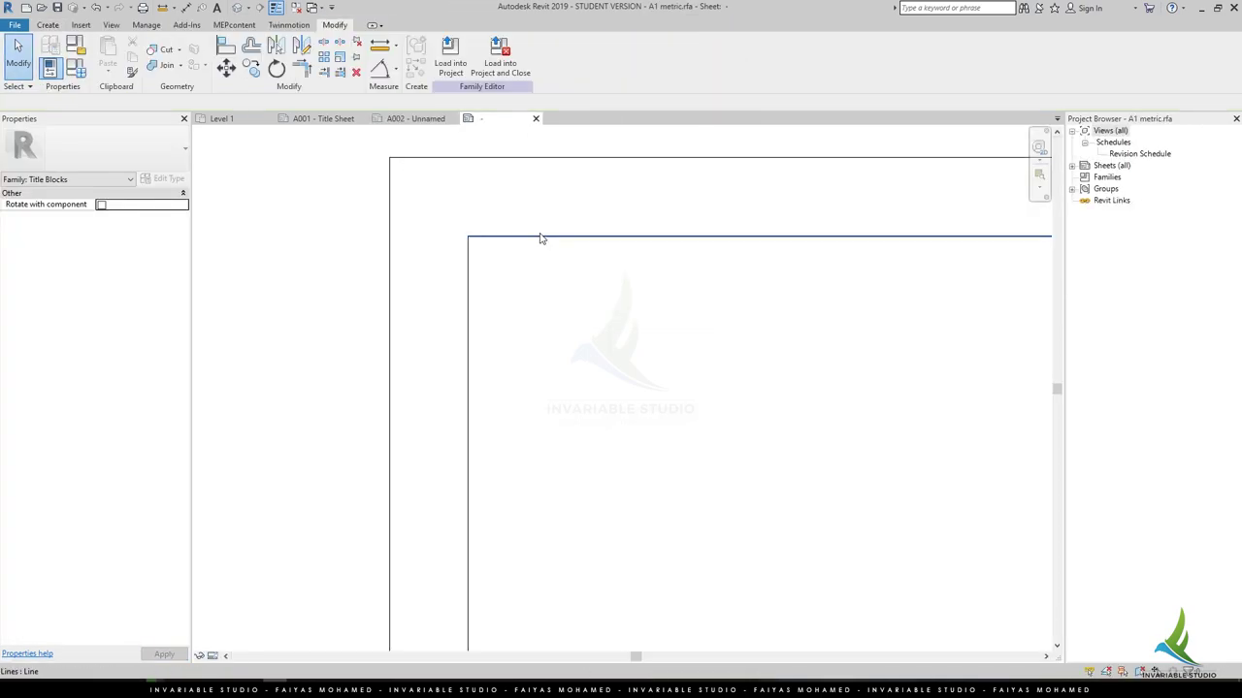
Adjust the spacing of the title block's inner top and bottom border lines.
left_click(541, 237)
key("Return")
scroll(476, 278, "down", 5)
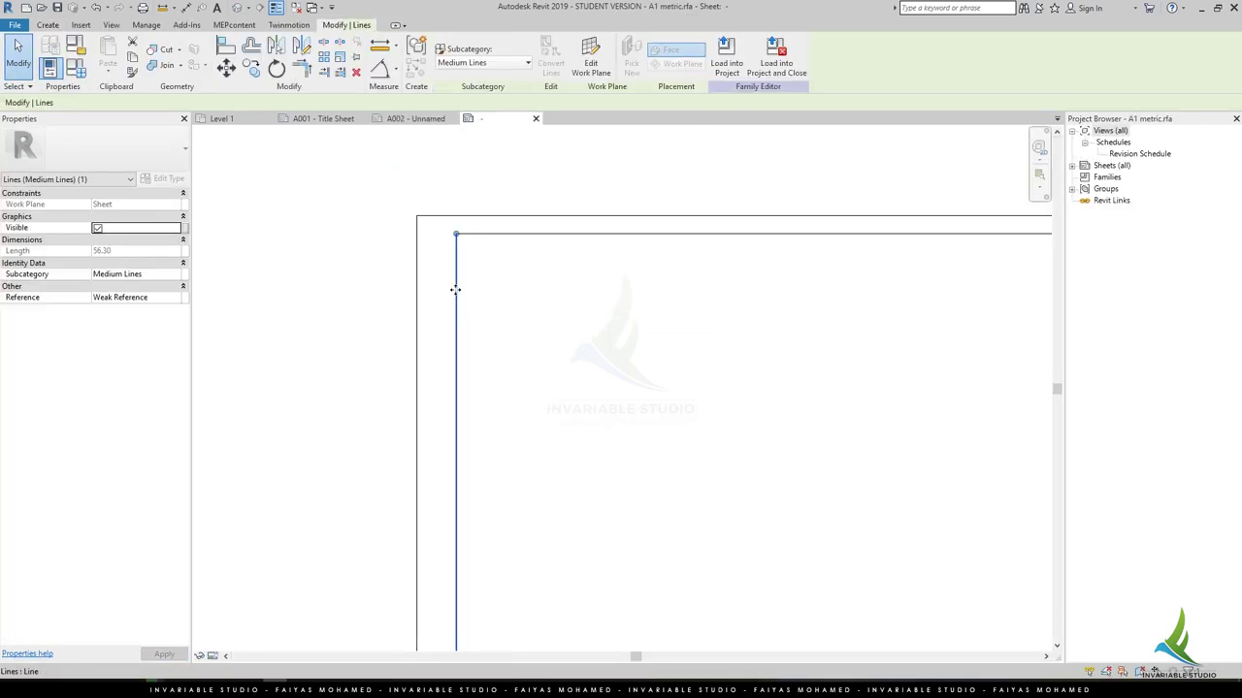
left_click(463, 566)
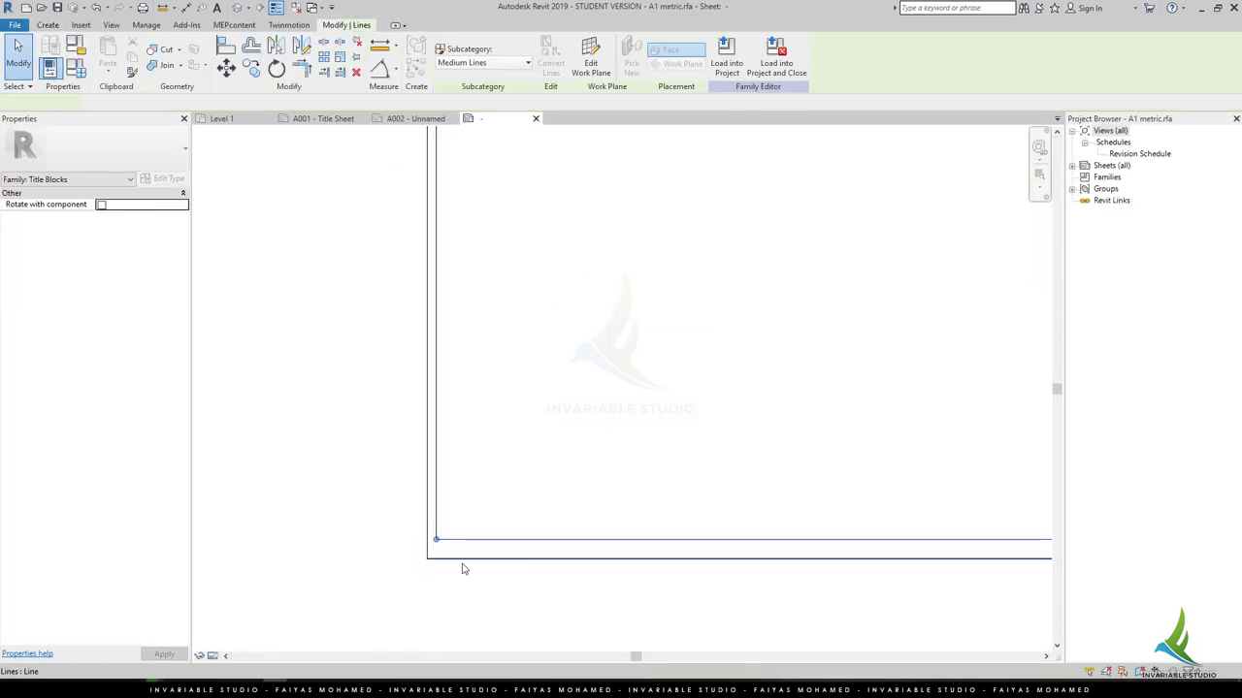
scroll(452, 527, "down", 3)
left_click(430, 511)
left_click(558, 563)
scroll(557, 564, "down", 3)
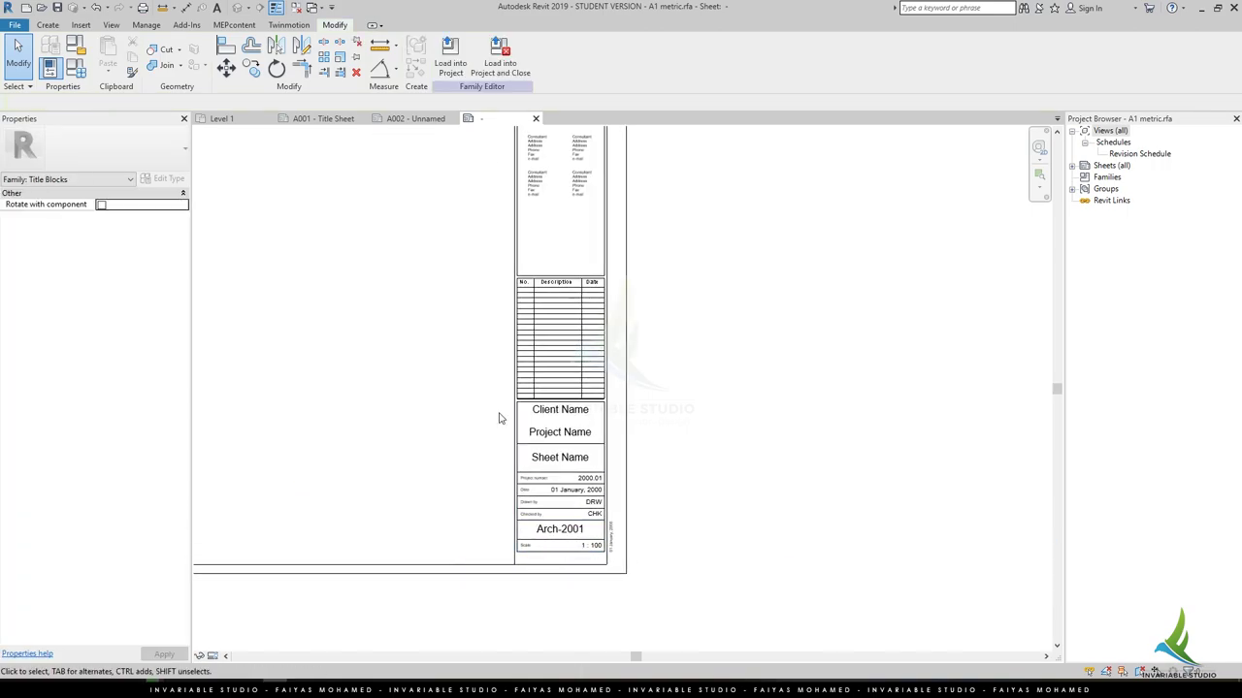
Delete the Arch-2001 sheet number label and the Sheet Name label from the title block.
scroll(498, 418, "up", 2)
left_click_drag(501, 397, 728, 648)
scroll(679, 582, "up", 2)
mouse_move(543, 277)
left_mouse_down()
mouse_move(756, 593)
mouse_move(756, 582)
left_mouse_up()
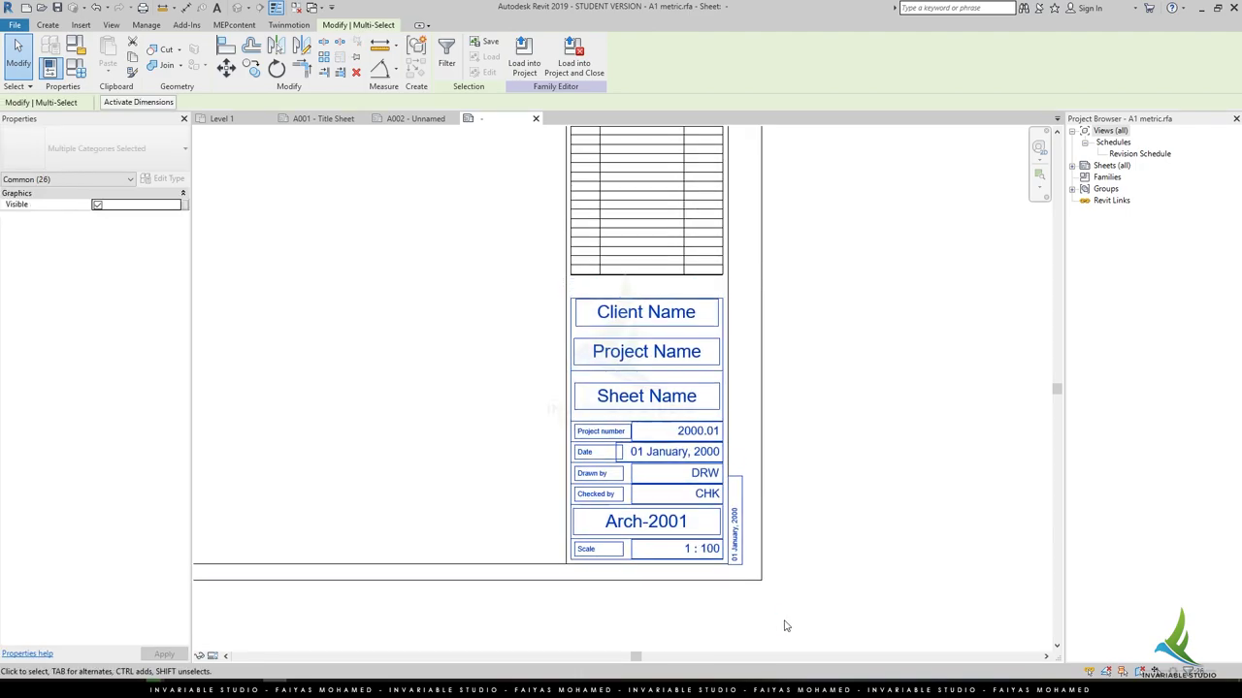
key("Escape")
scroll(621, 543, "up", 2)
left_click(681, 513)
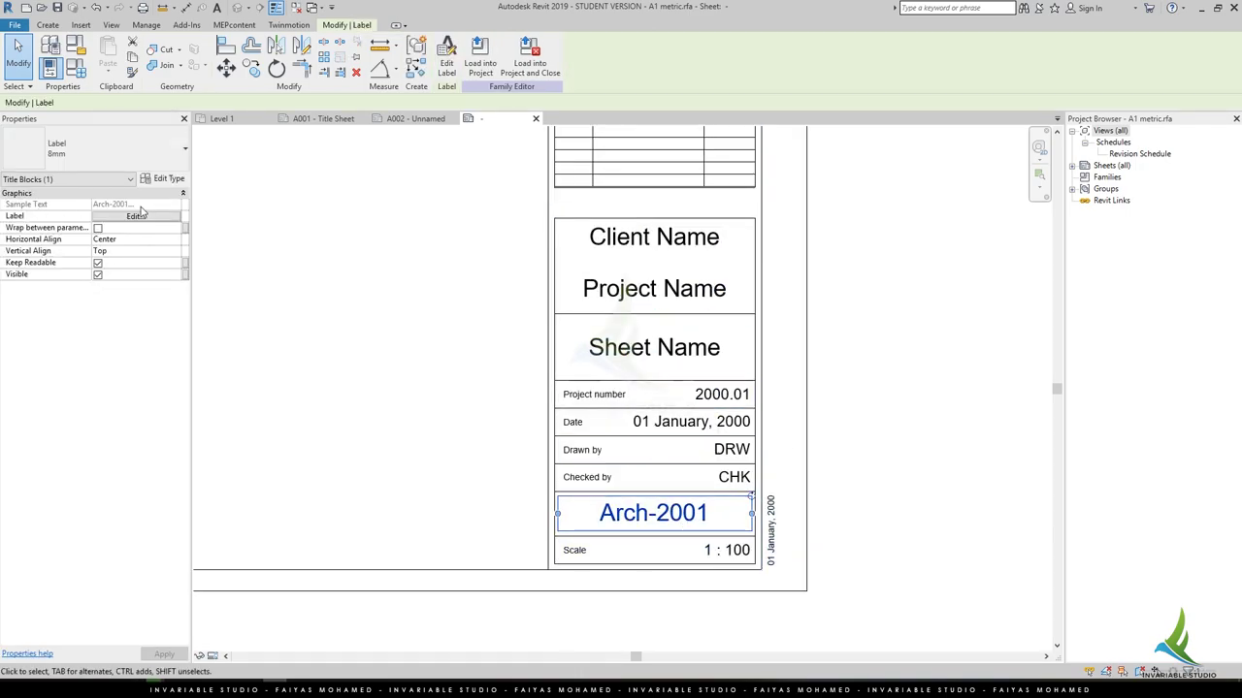
double_click(679, 513)
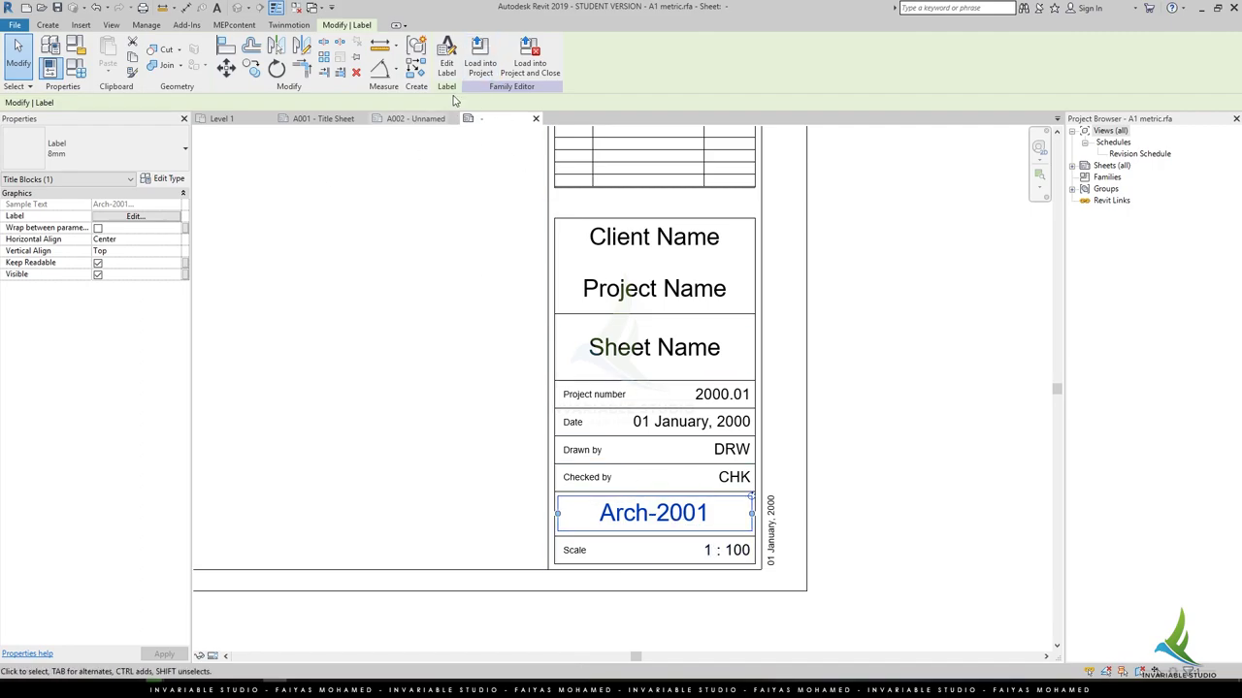
key("Escape")
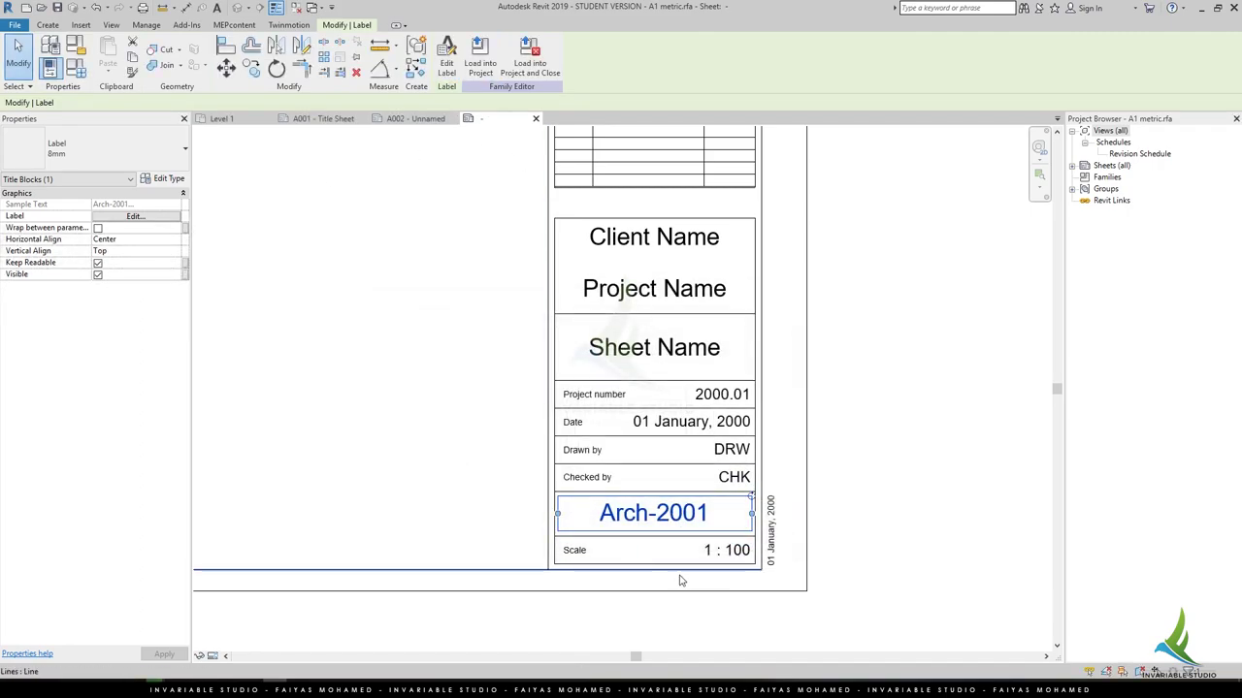
key("Delete")
left_click(661, 360)
key("Delete")
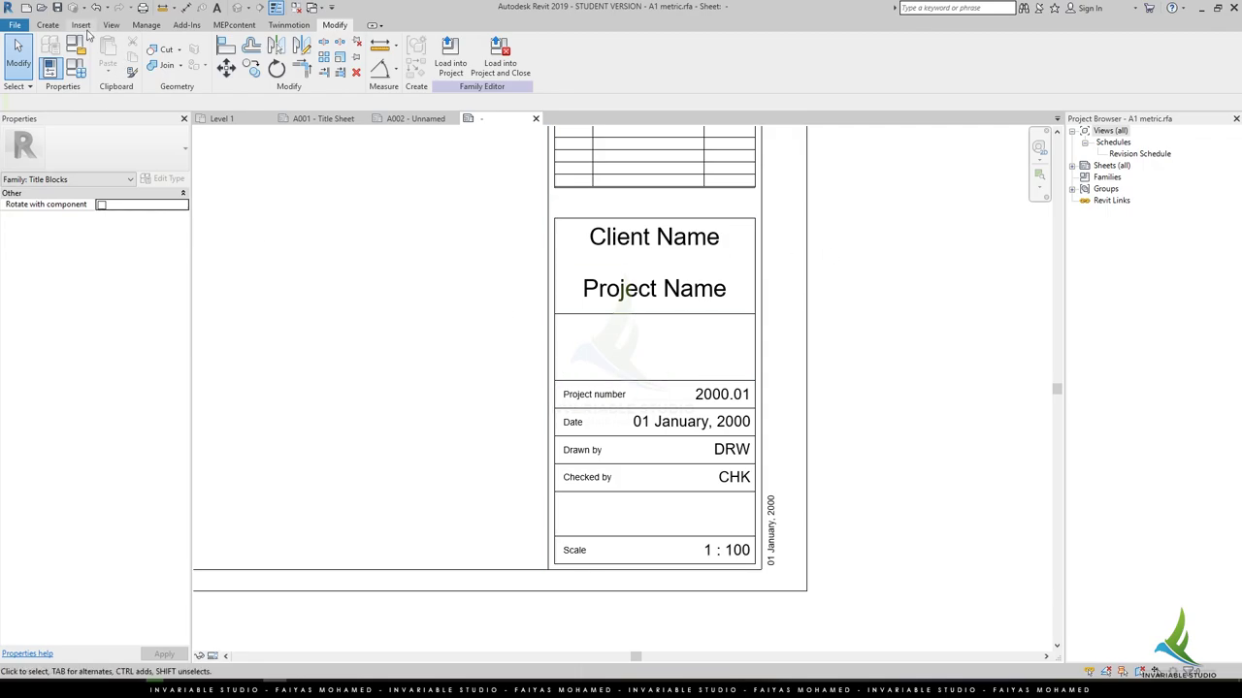
Start the Label tool from the Create tab.
left_click(80, 25)
left_click(48, 25)
left_click(463, 59)
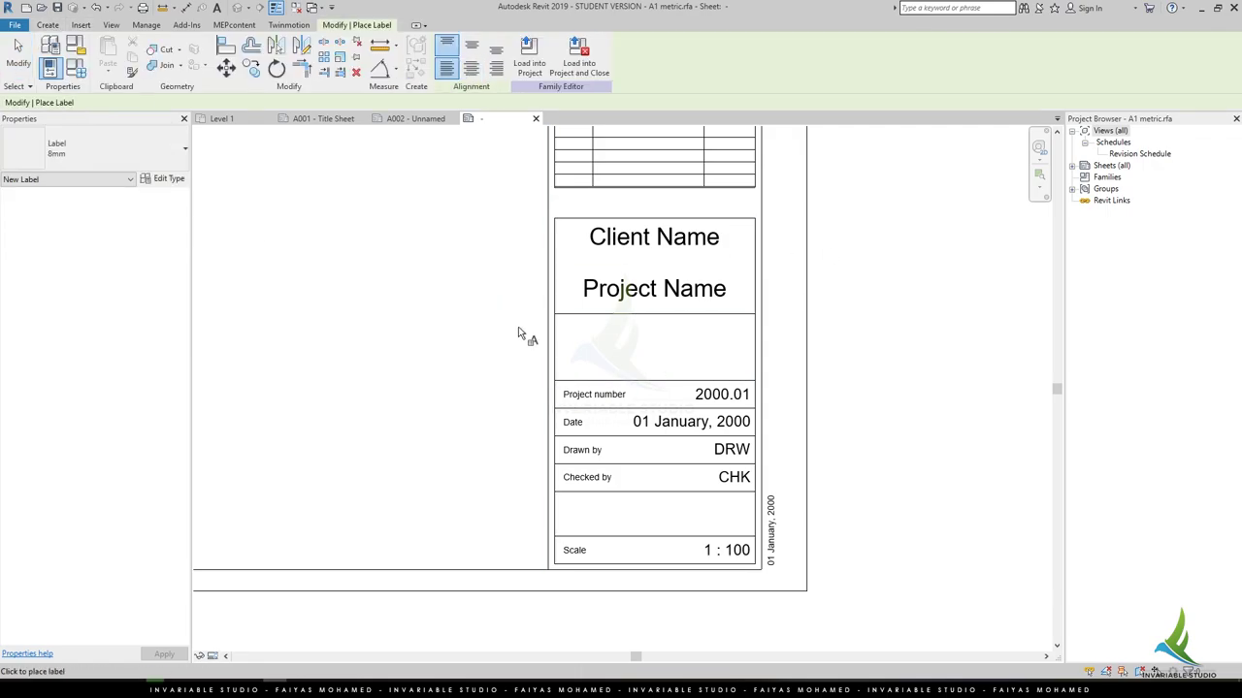
Place a Sheet Name label in the empty name box.
left_click(575, 347)
scroll(402, 456, "down", 5)
scroll(402, 465, "down", 5)
scroll(402, 473, "down", 5)
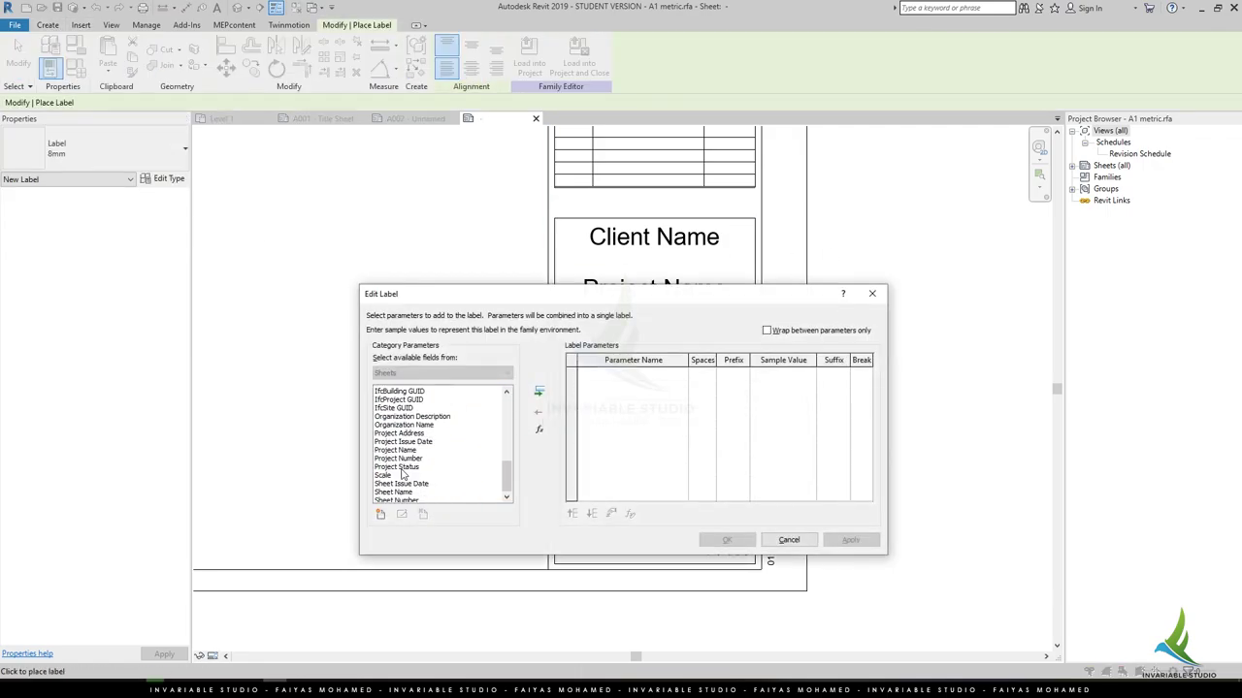
scroll(402, 474, "down", 1)
left_click(408, 466)
double_click(408, 483)
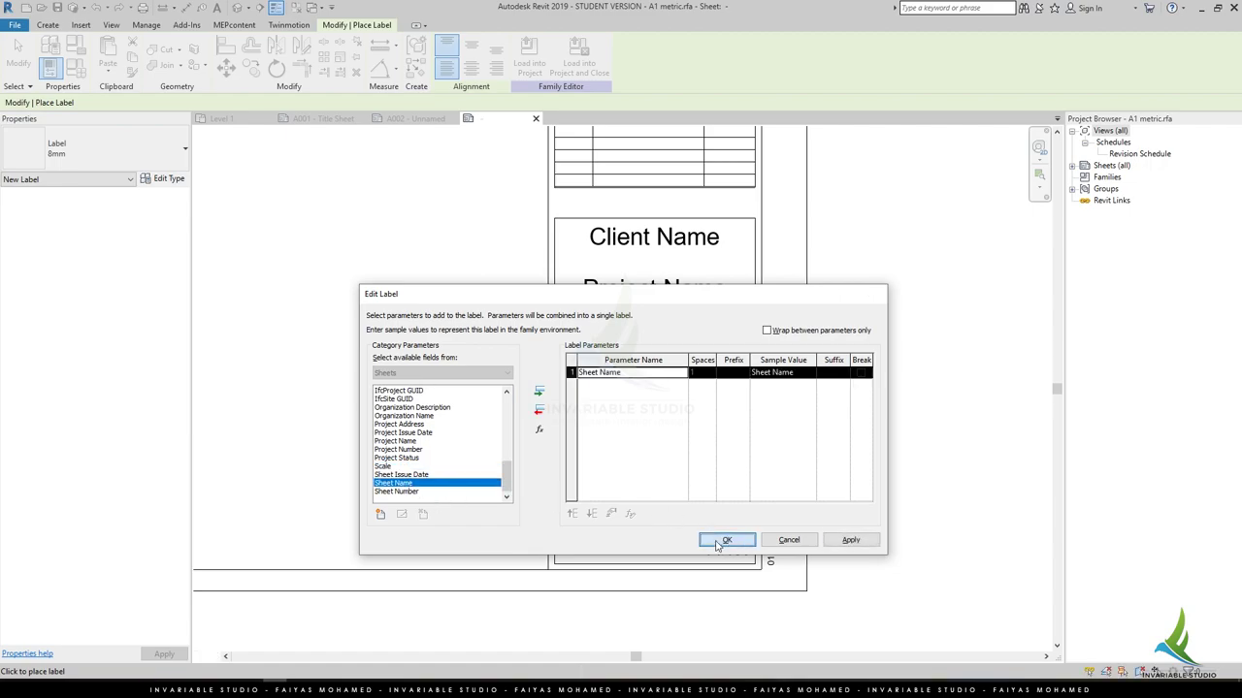
left_click(722, 541)
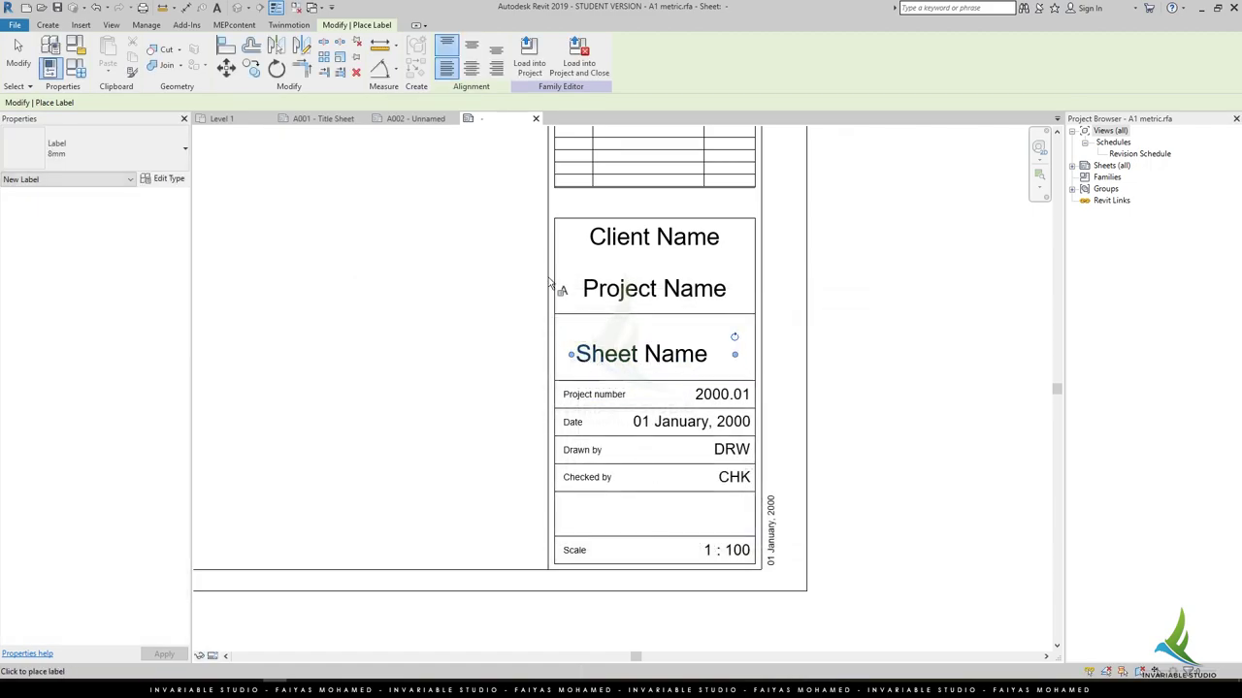
left_click(543, 270)
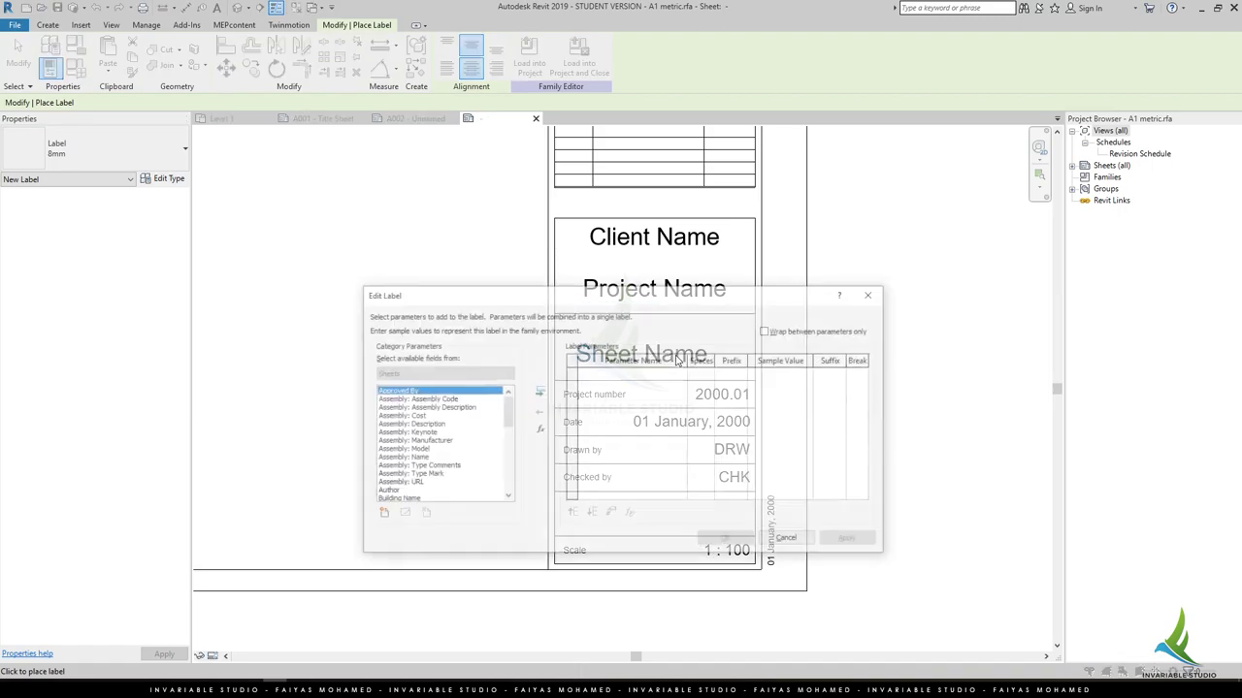
key("Escape")
key("Escape")
Nudge the Sheet Name label up, set it to the 5 mm type, and wrap between parameters only.
left_click(648, 340)
left_click(446, 56)
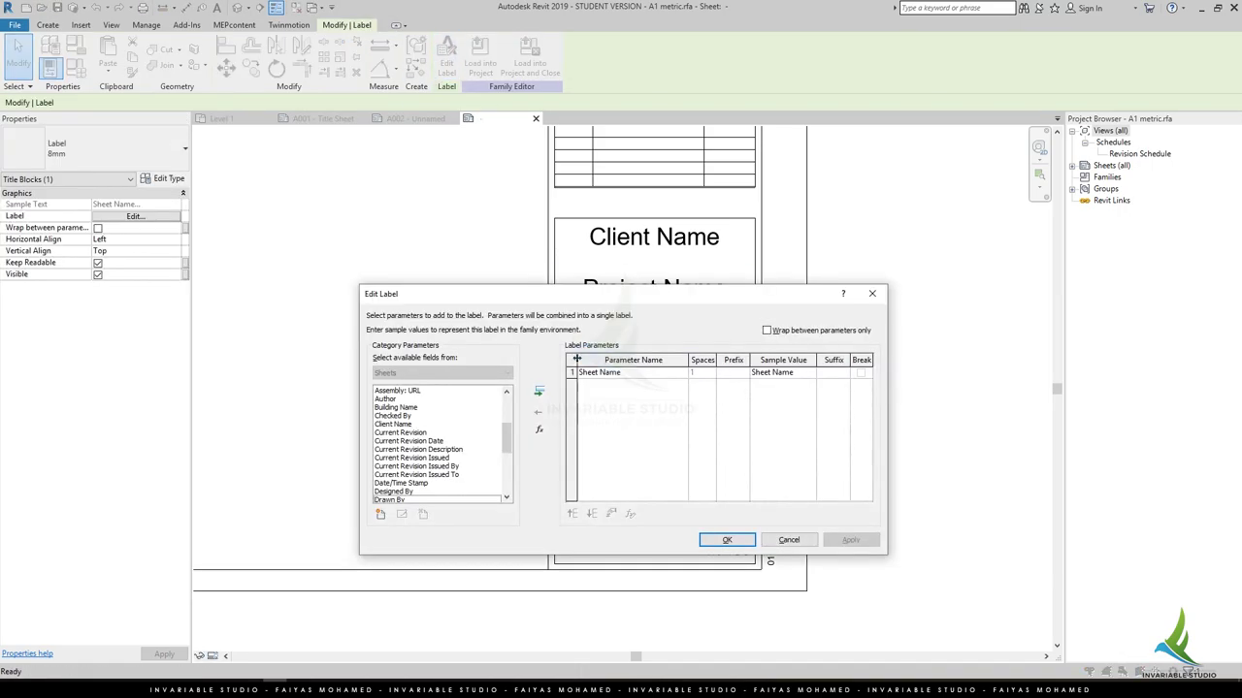
left_click(572, 373)
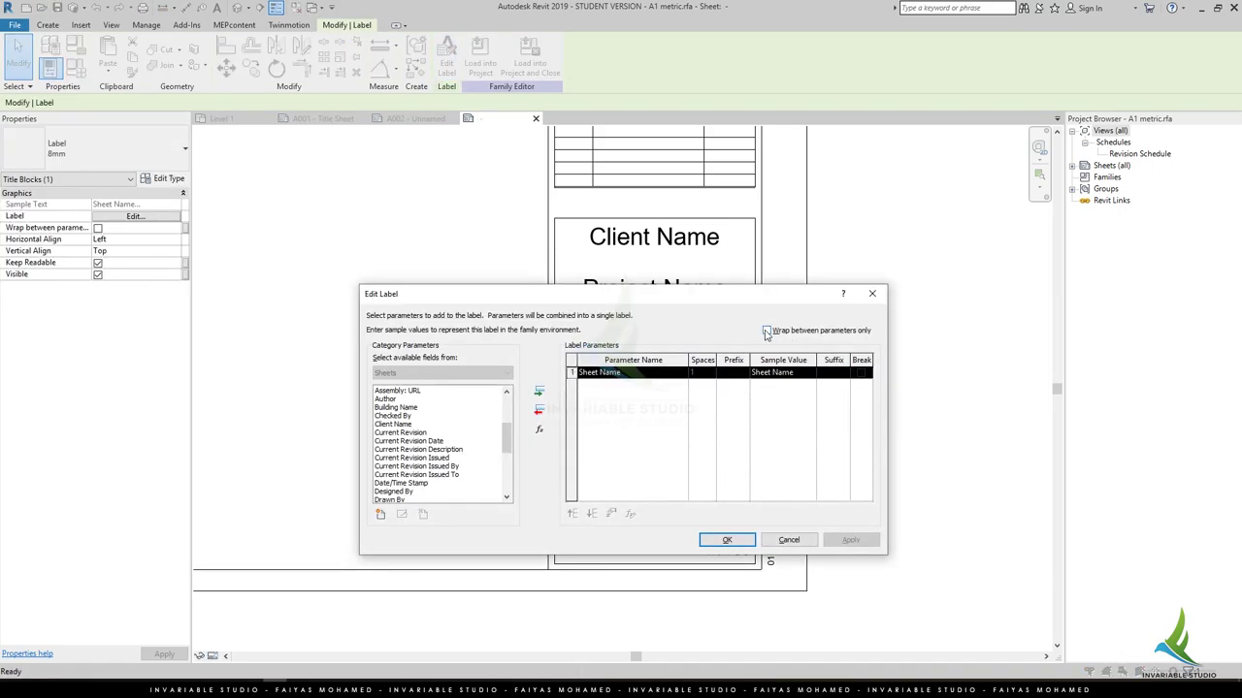
key("Return")
key("Up")
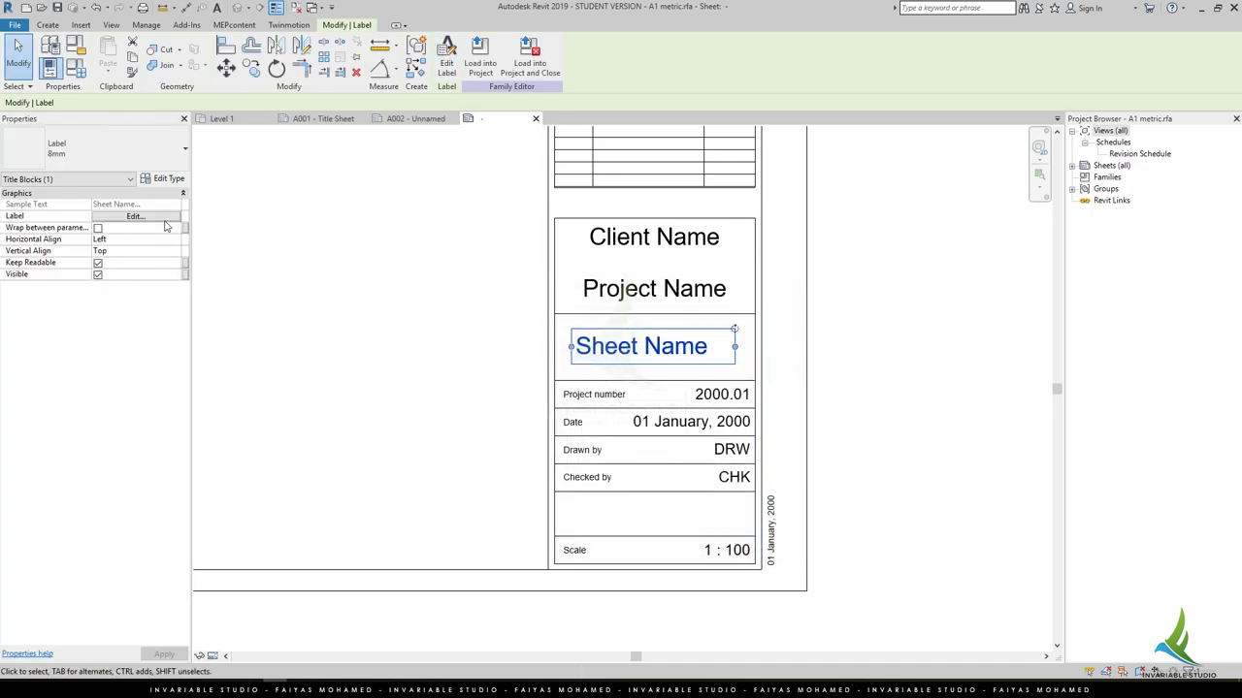
left_click(97, 147)
left_click(39, 225)
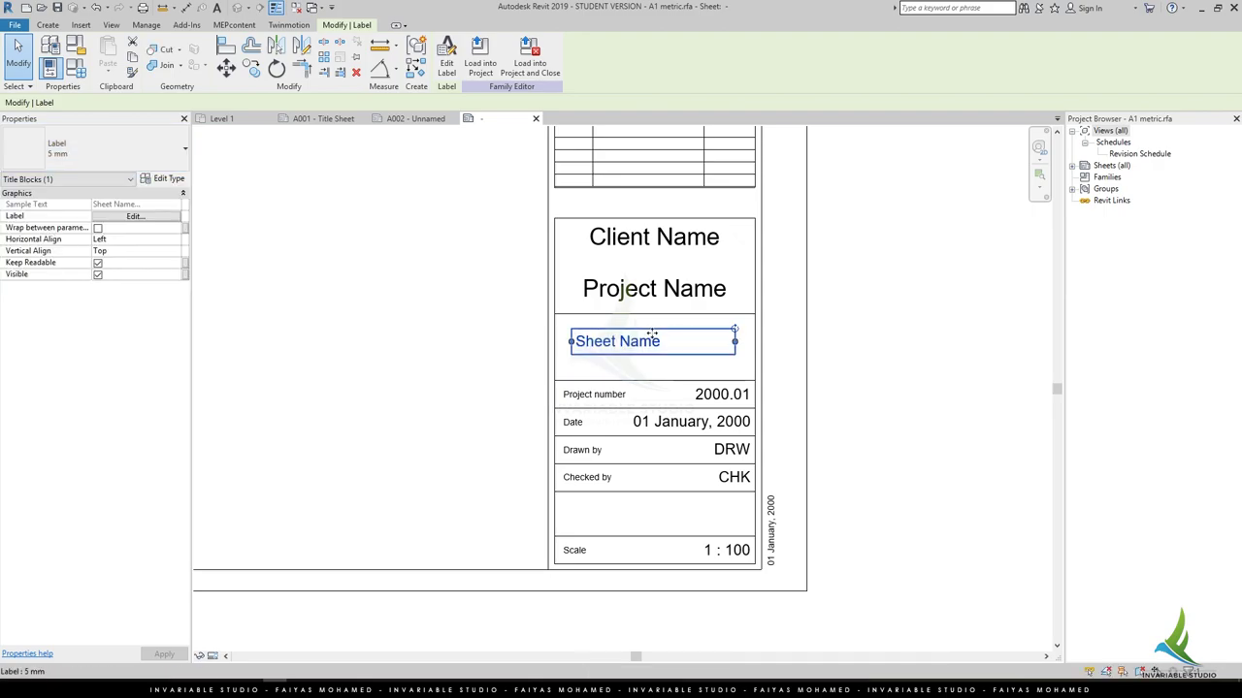
left_click(448, 62)
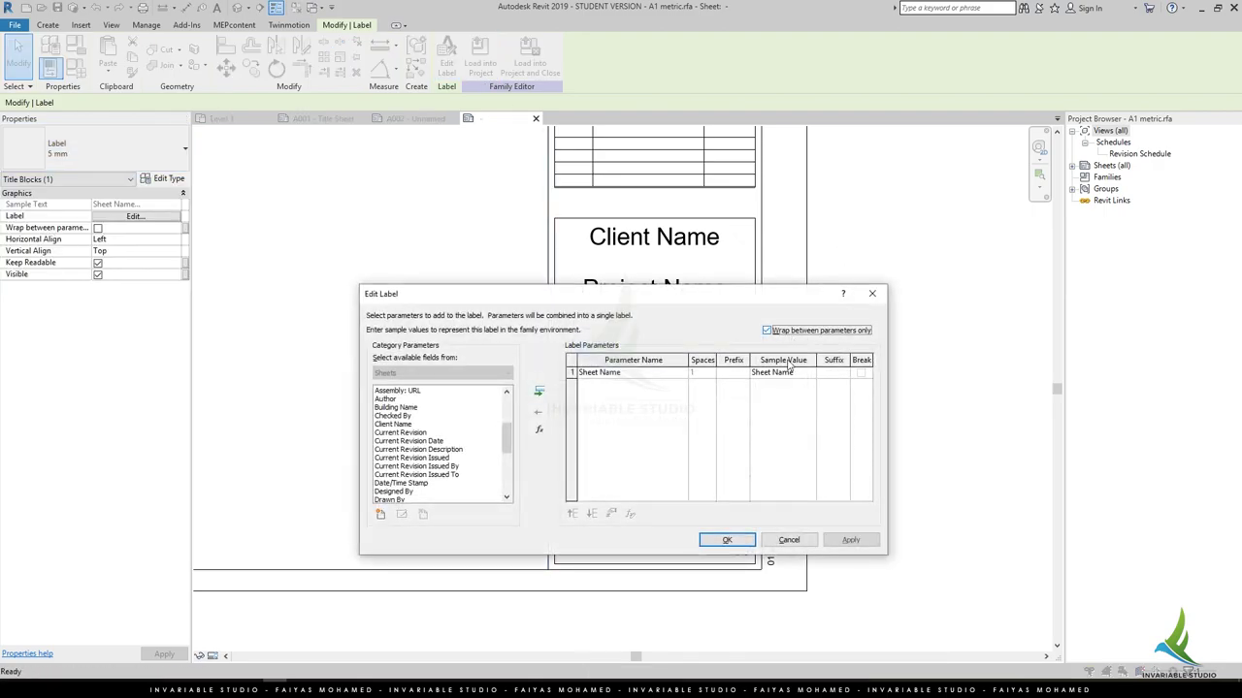
key("Return")
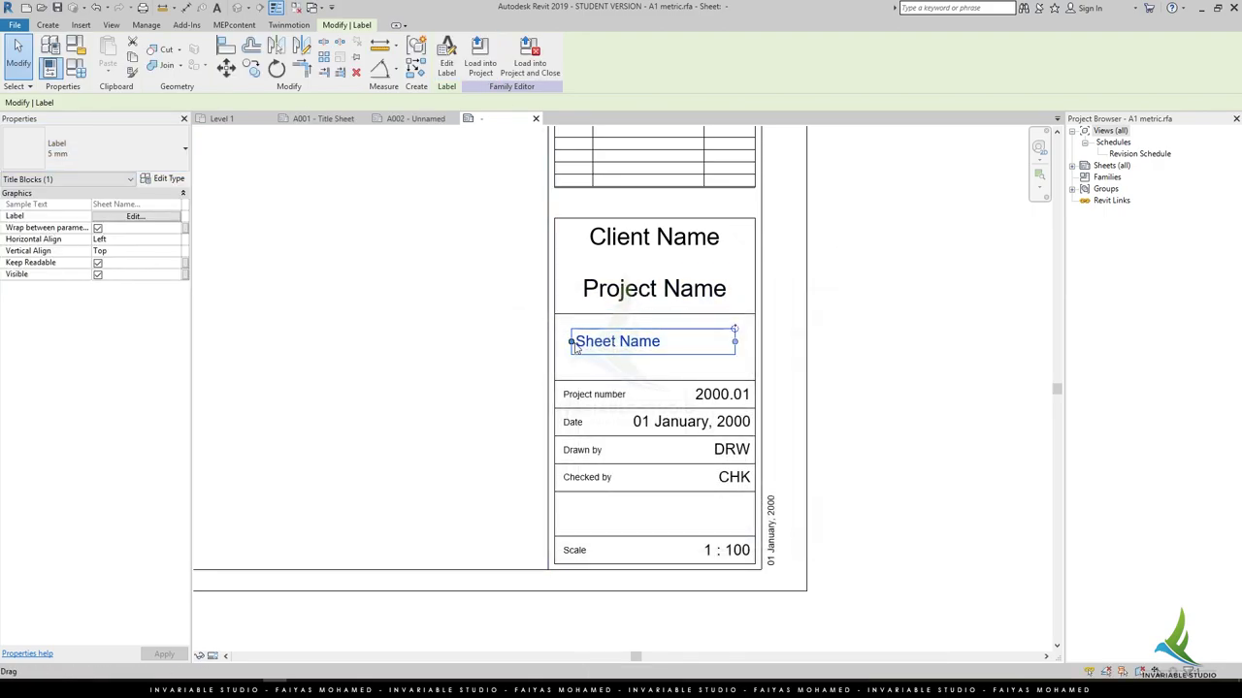
Shift the Sheet Name label left and stretch its right edge to fill the cell.
left_click_drag(574, 348, 560, 344)
left_click_drag(735, 341, 749, 341)
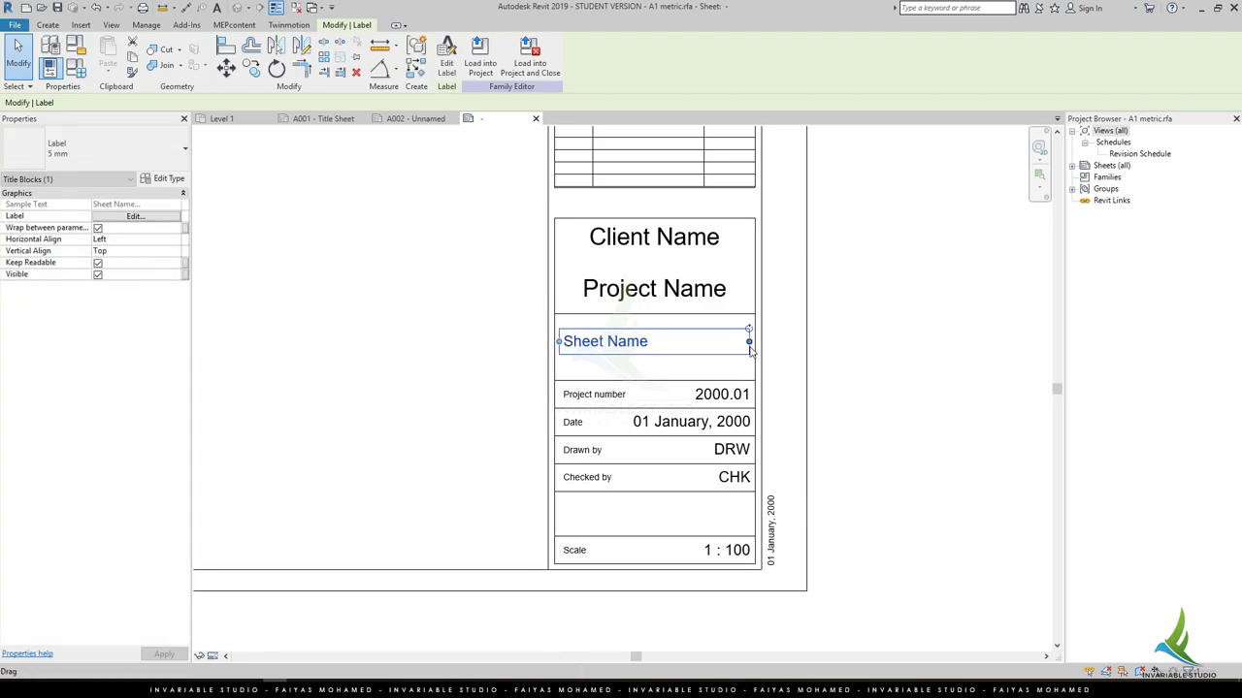
left_click(629, 335)
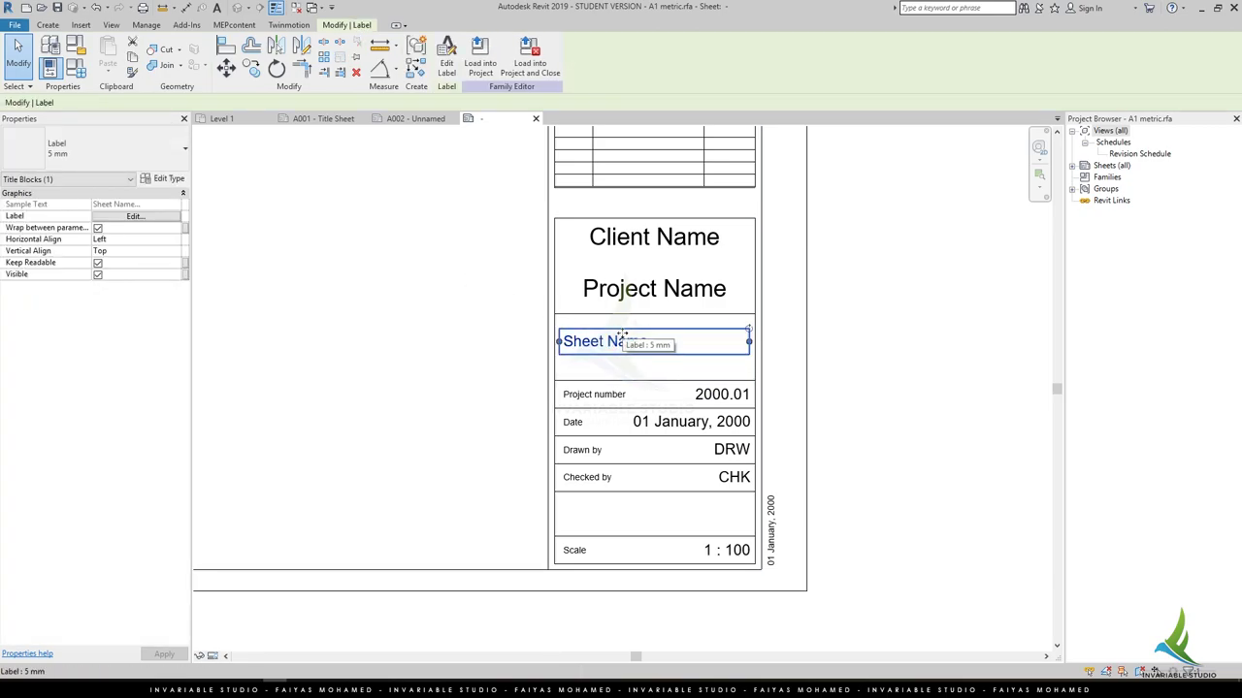
left_click(533, 328)
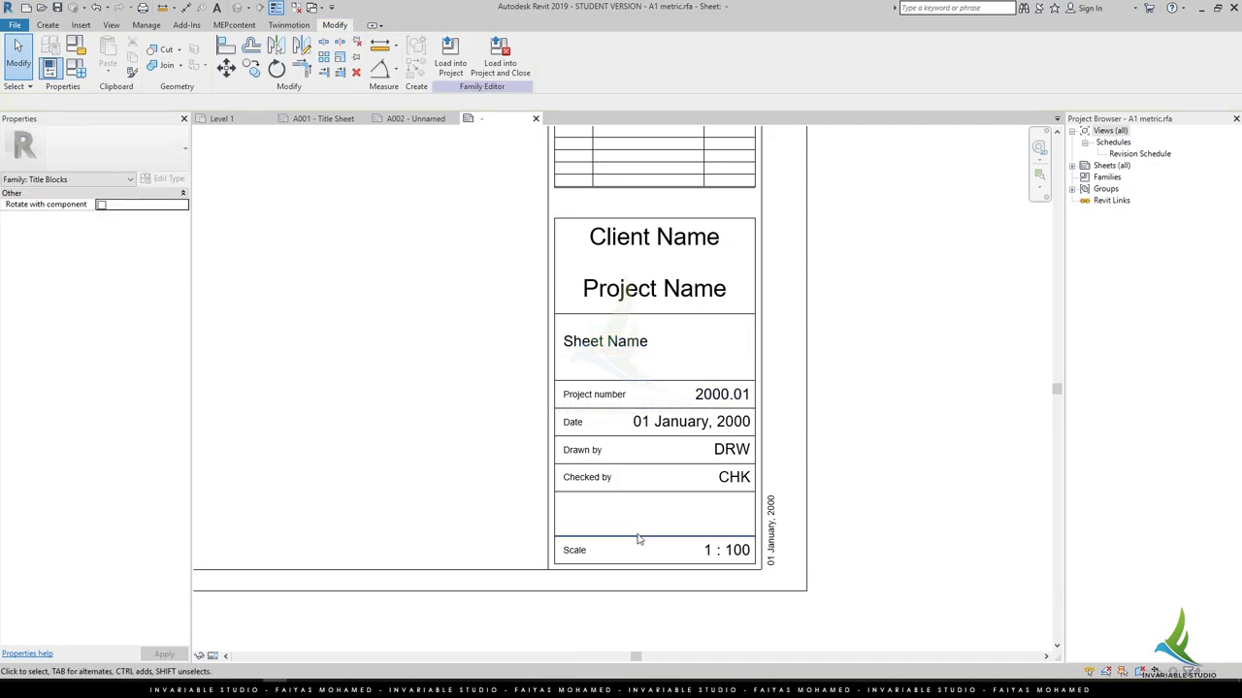
Place a Sheet Number label in the empty cell above the scale row.
key("l")
key("b")
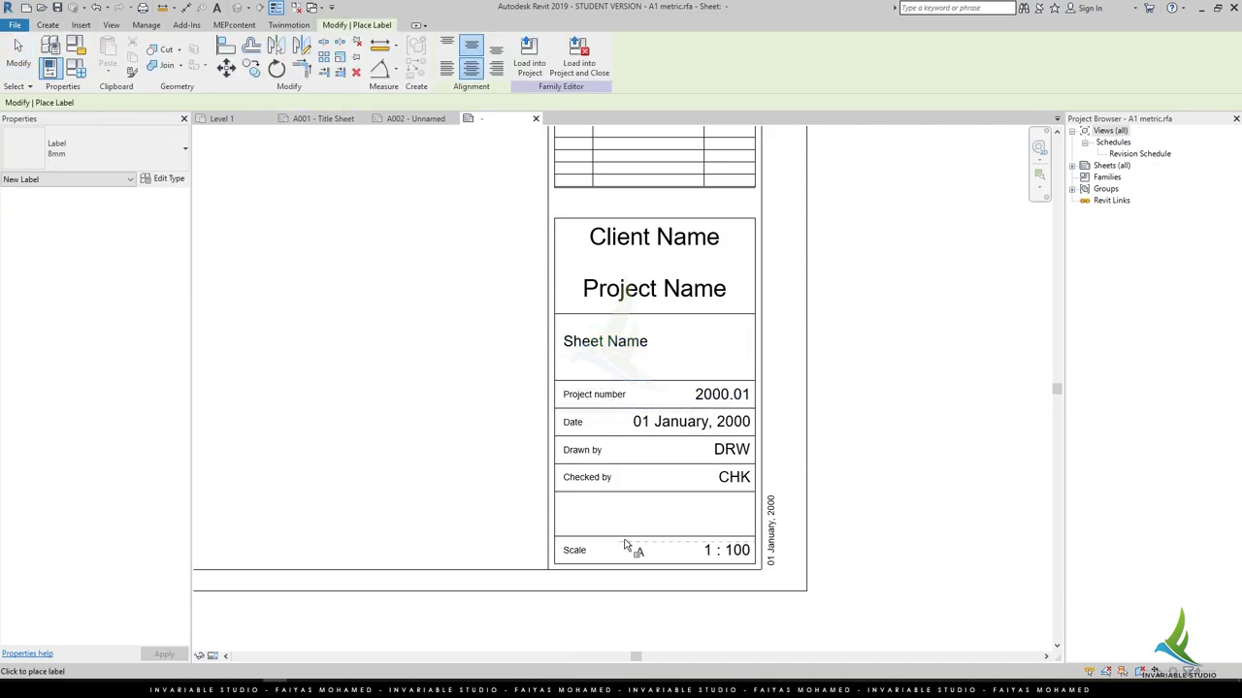
left_click(626, 546)
scroll(499, 429, "down", 10)
double_click(485, 491)
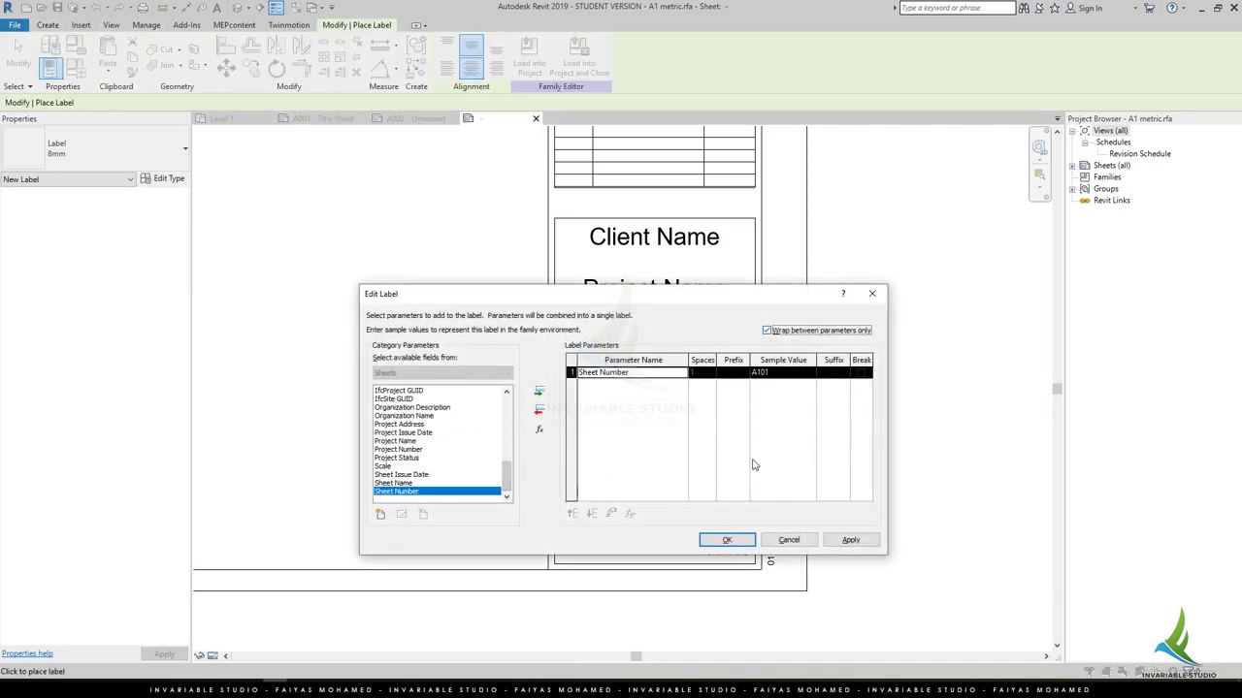
left_click(727, 539)
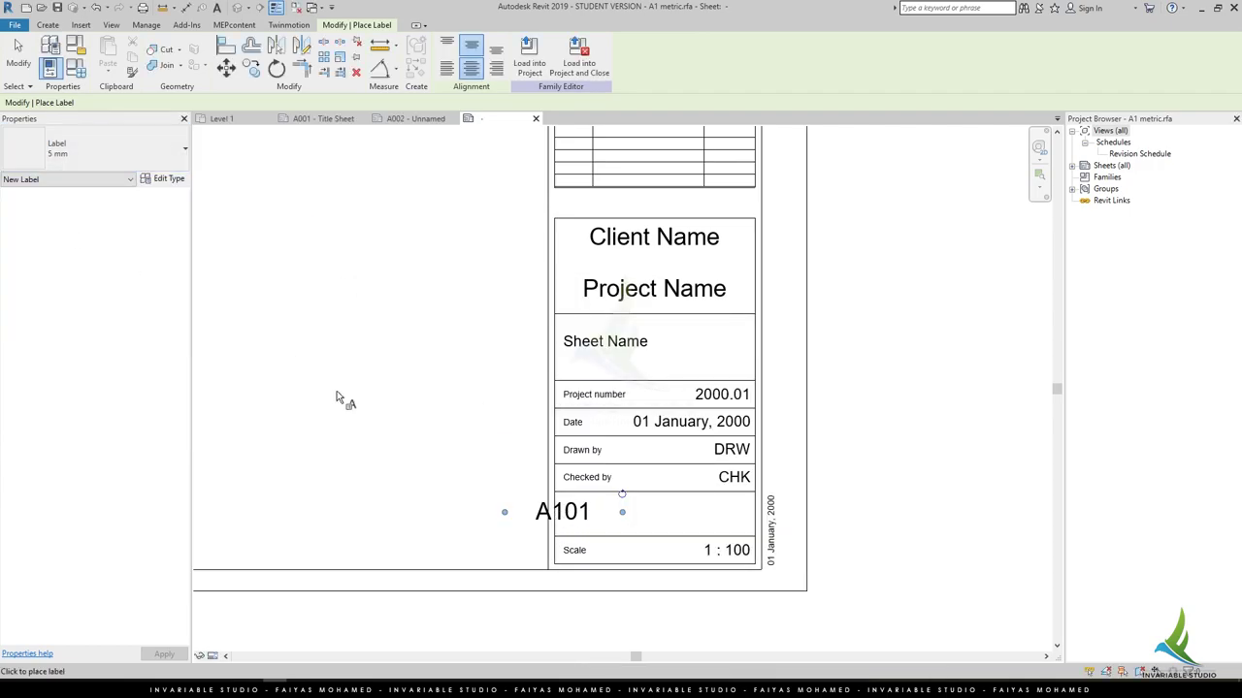
key("Escape")
Set the A101 label to the 5 mm type and centre it in its cell.
left_click(580, 519)
left_click(97, 145)
left_click(44, 222)
left_click_drag(572, 514, 663, 514)
key("Escape")
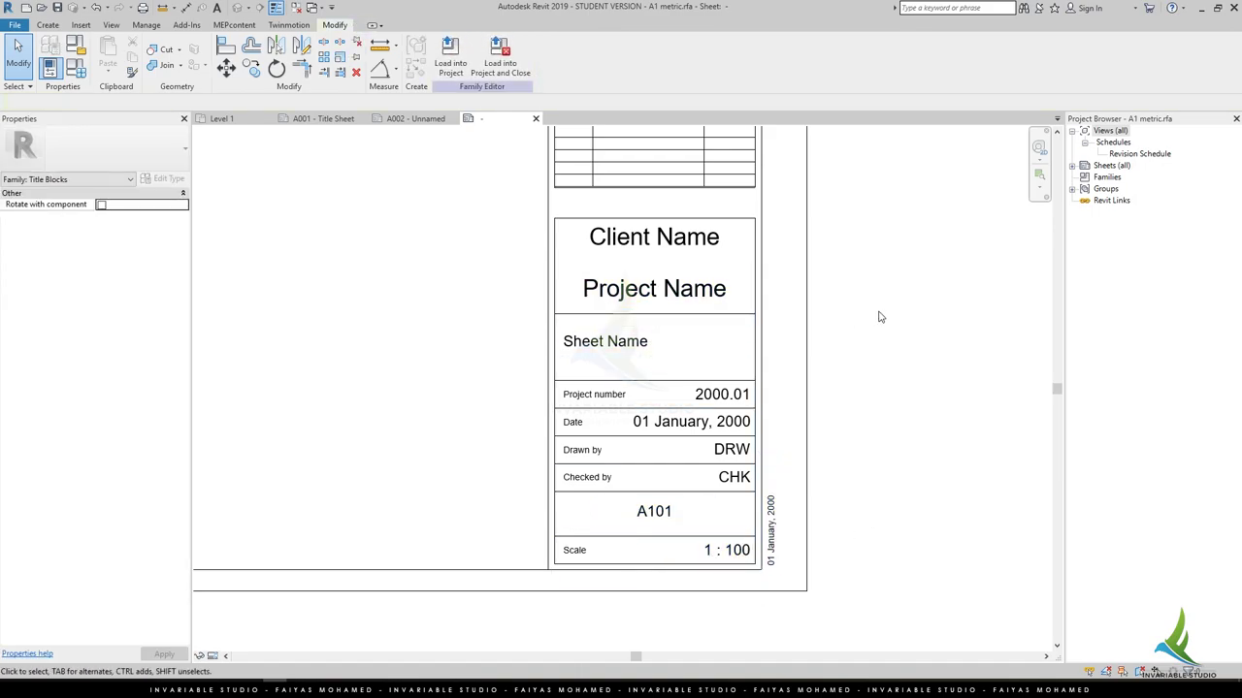
scroll(776, 320, "down", 2)
Drag the revision schedule down to the bottom of its panel.
left_click(679, 316)
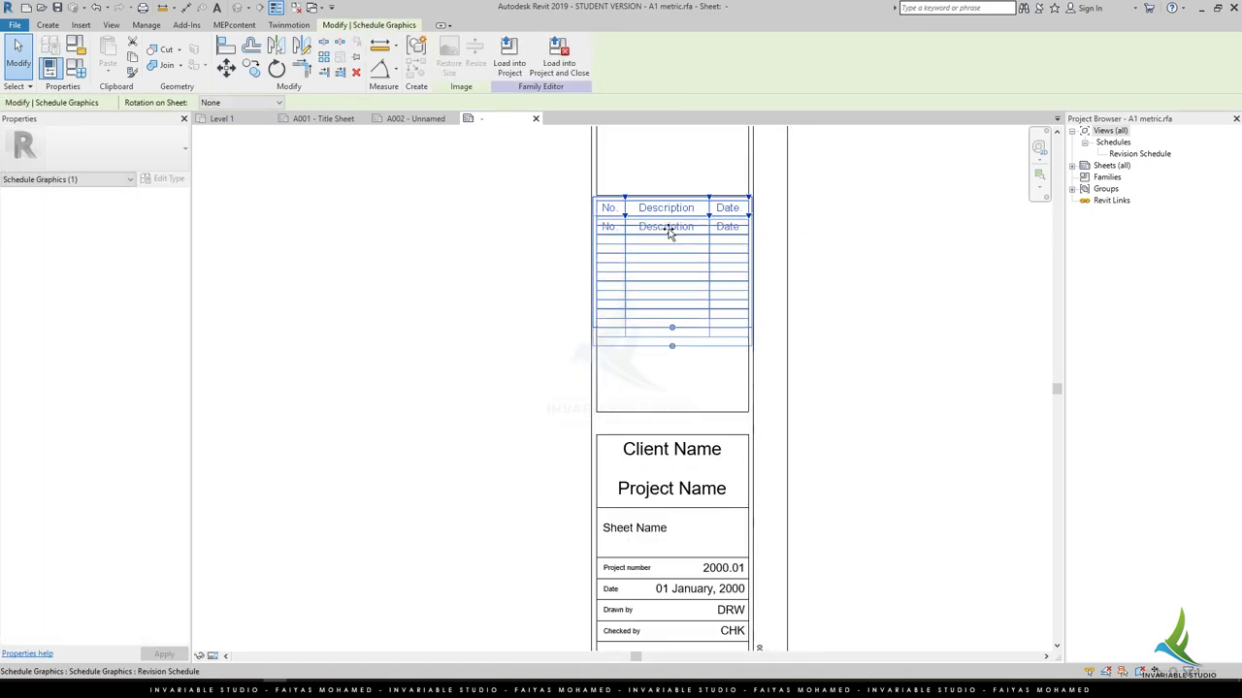
left_click_drag(670, 209, 669, 295)
left_click(884, 324)
scroll(739, 249, "down", 2)
scroll(739, 249, "up", 3)
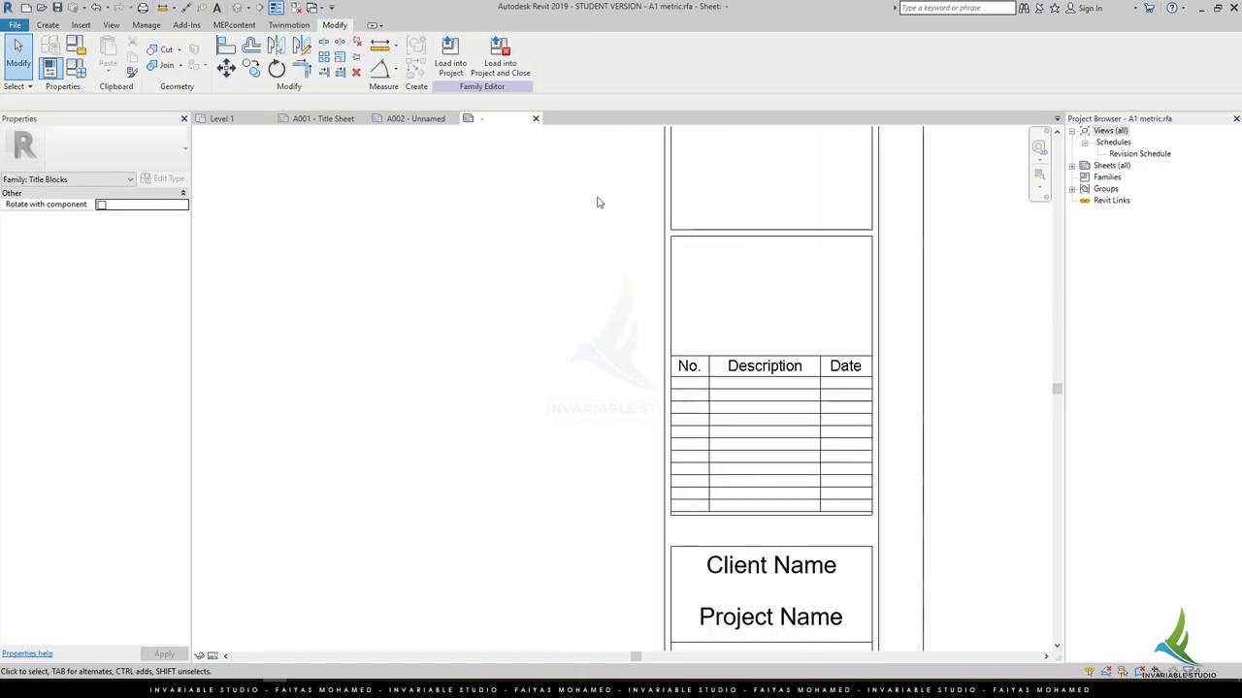
Window-select the two horizontal separator lines above the schedule, then clear the selection.
left_click_drag(595, 200, 937, 300)
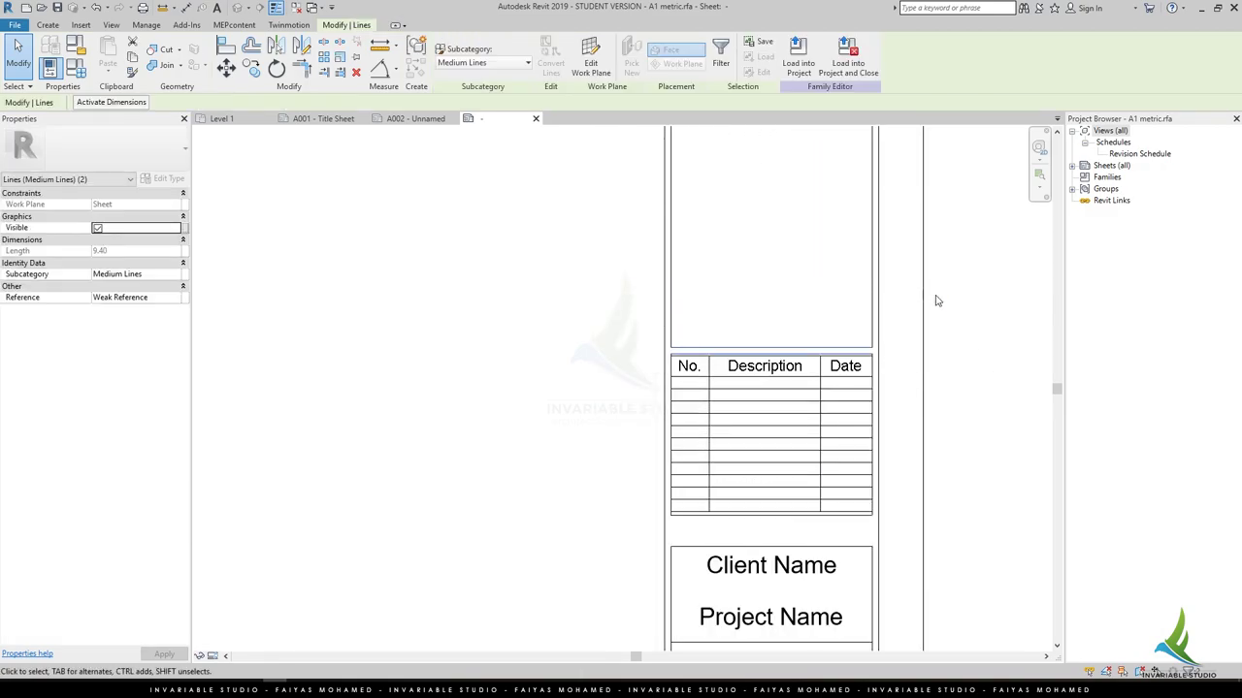
scroll(756, 349, "up", 2)
key("Escape")
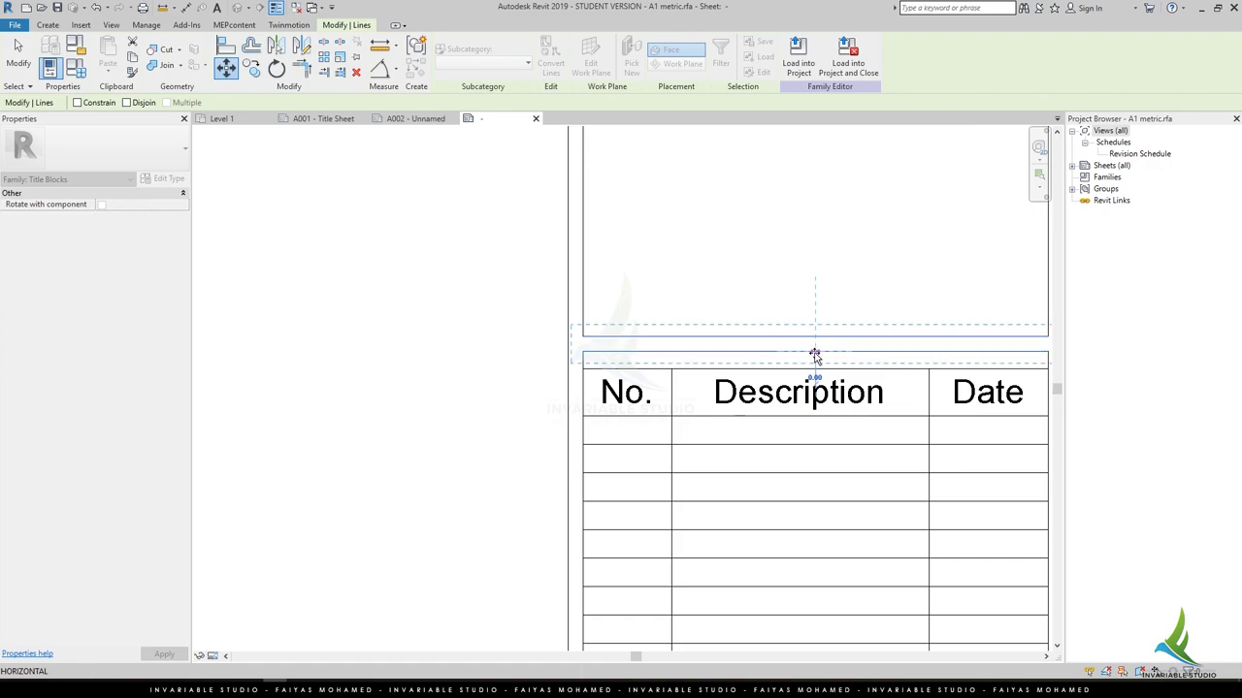
scroll(825, 437, "down", 3)
scroll(715, 391, "up", 3)
Open the consultant contact text for editing, then exit without changes.
mouse_move(776, 466)
left_mouse_down()
mouse_move(715, 396)
mouse_move(697, 408)
left_mouse_up()
double_click(682, 382)
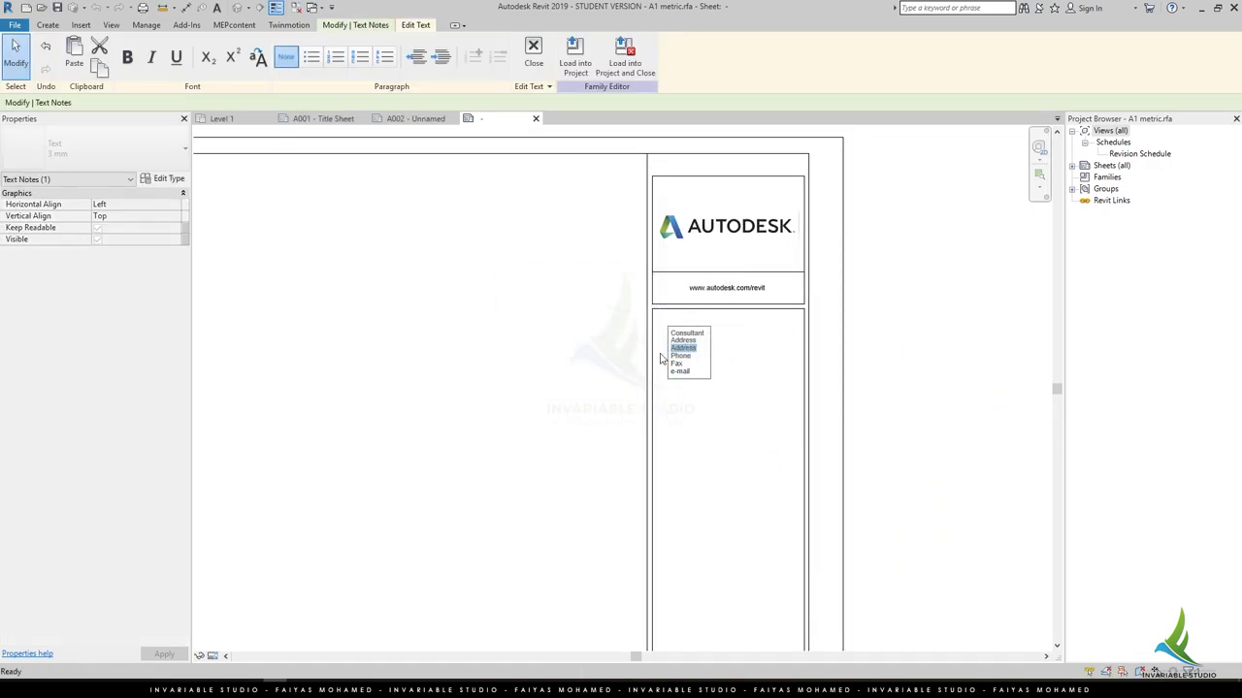
key("Escape")
key("Return")
scroll(710, 376, "up", 1)
scroll(710, 376, "up", 1)
Drag the consultant contact note up and left into the panel's top corner.
left_click(710, 377)
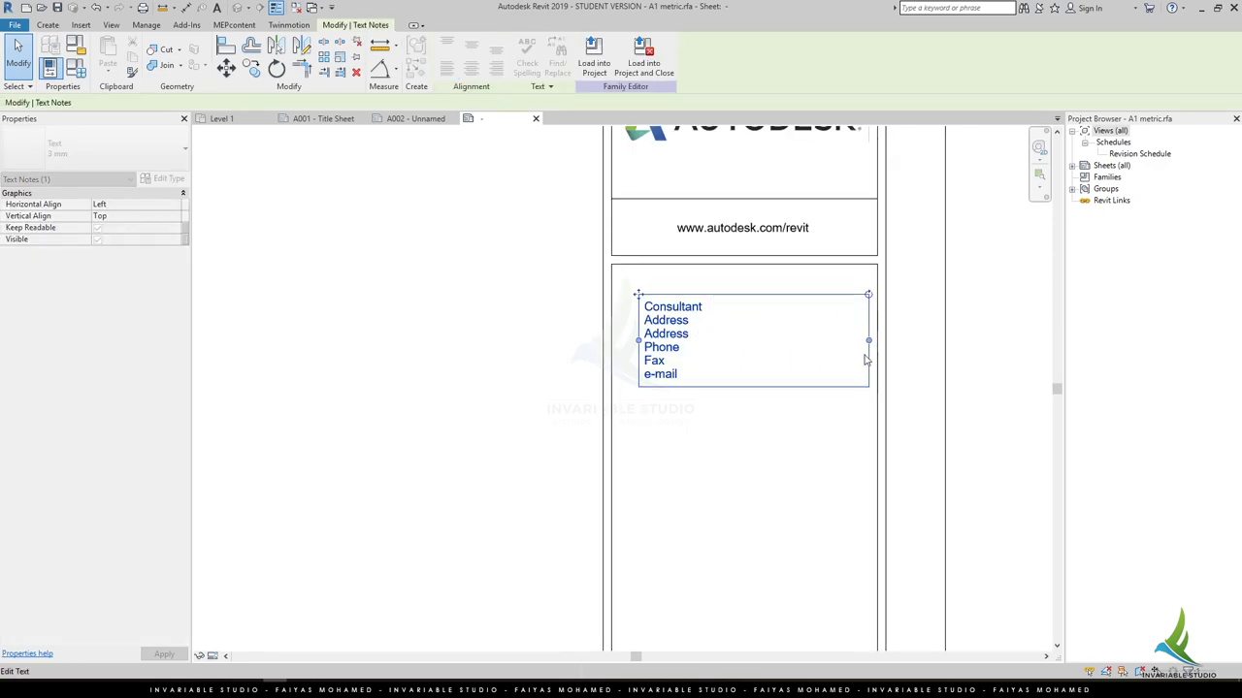
left_click_drag(637, 294, 615, 272)
left_click(710, 385)
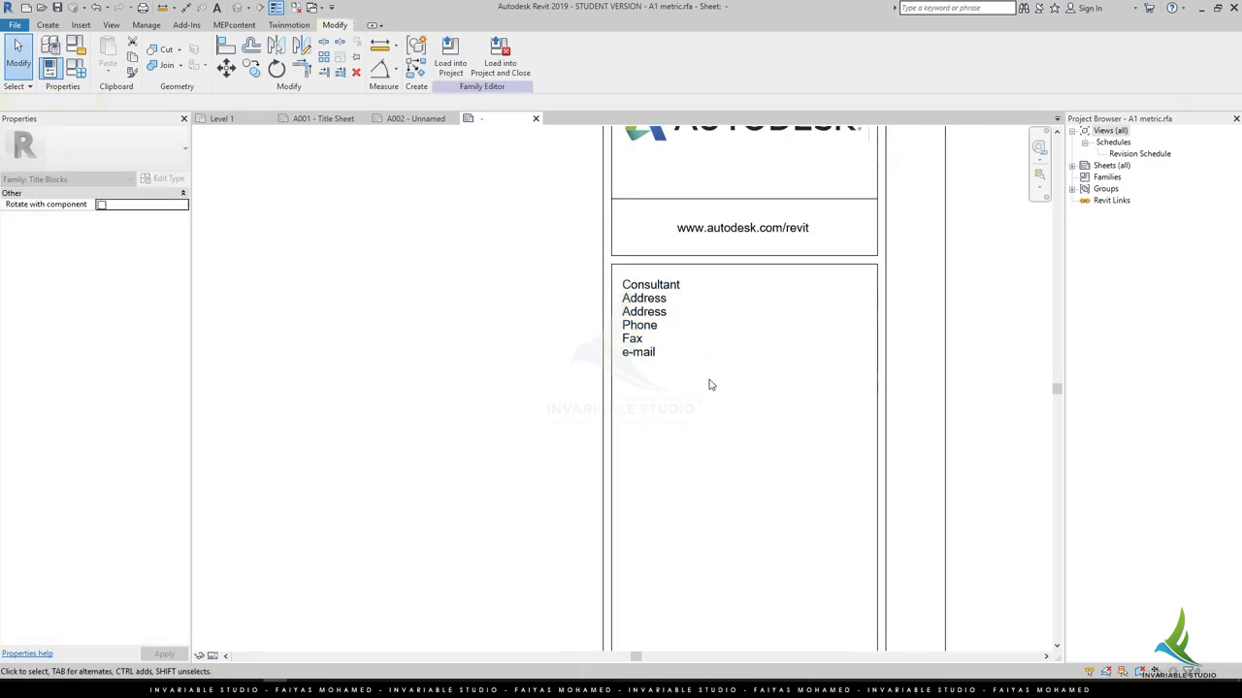
scroll(709, 385, "down", 2)
Window-select the revision schedule table, then clear the selection.
middle_click_drag(715, 407, 715, 297)
left_click_drag(533, 330, 881, 527)
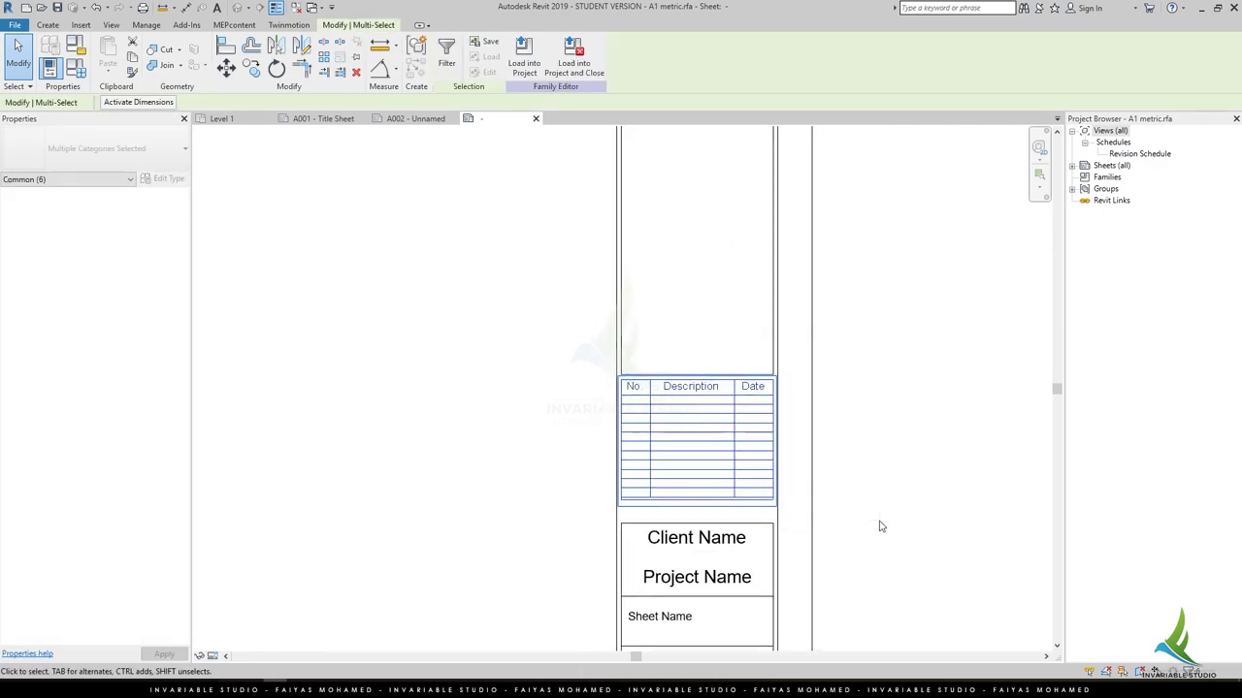
scroll(878, 521, "down", 2, "ctrl")
scroll(876, 524, "down", 2, "ctrl")
scroll(876, 524, "down", 1)
left_click(699, 527)
scroll(682, 461, "down", 1)
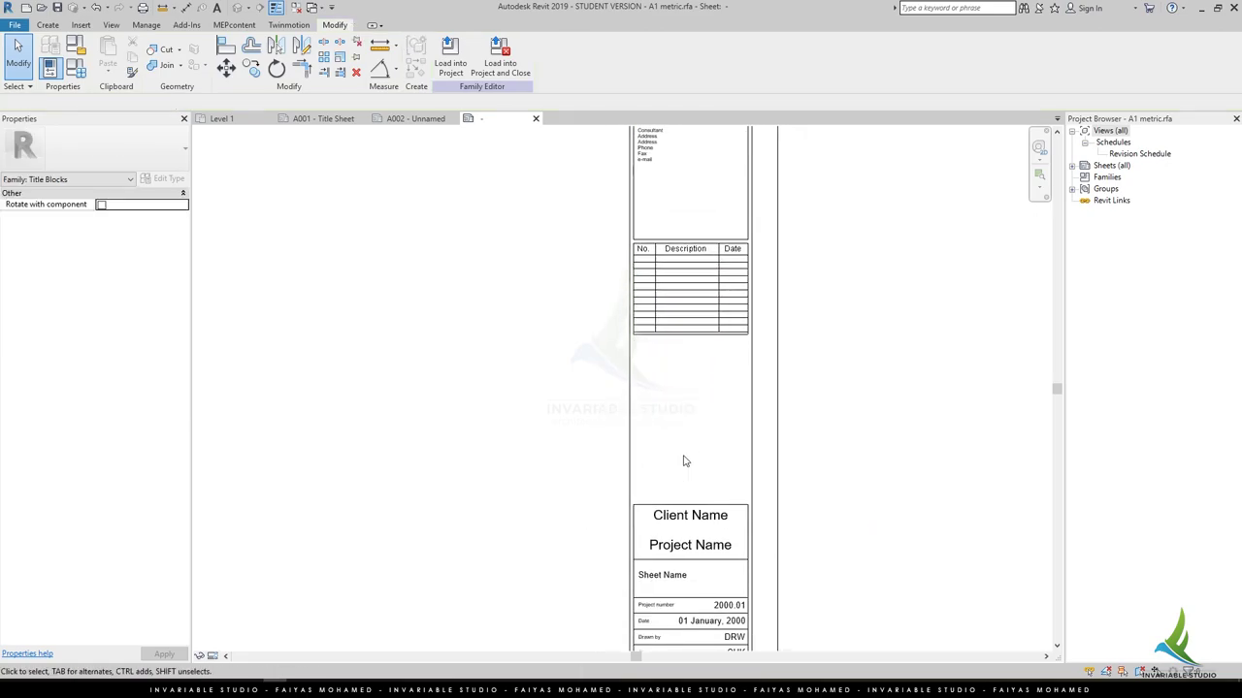
scroll(683, 460, "up", 1)
scroll(615, 272, "up", 1)
Start a line at the revision table's lower edge, then cancel it with Esc.
left_click(615, 258)
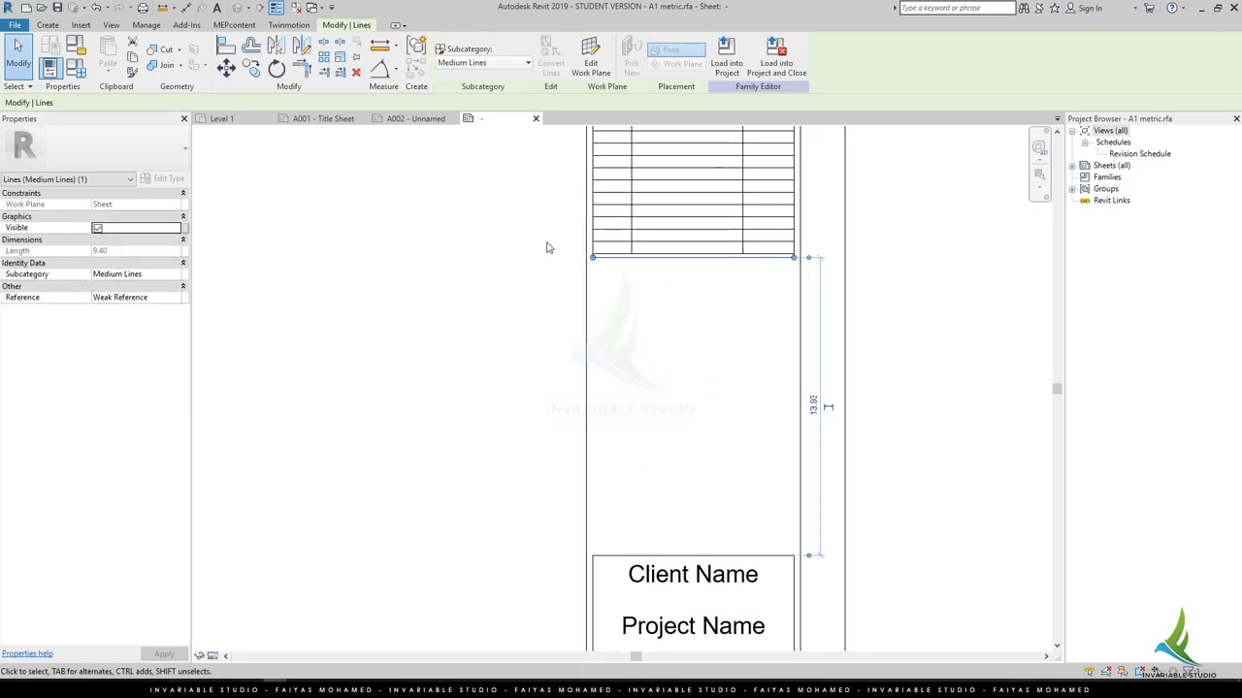
key("d")
key("i")
left_click(107, 51)
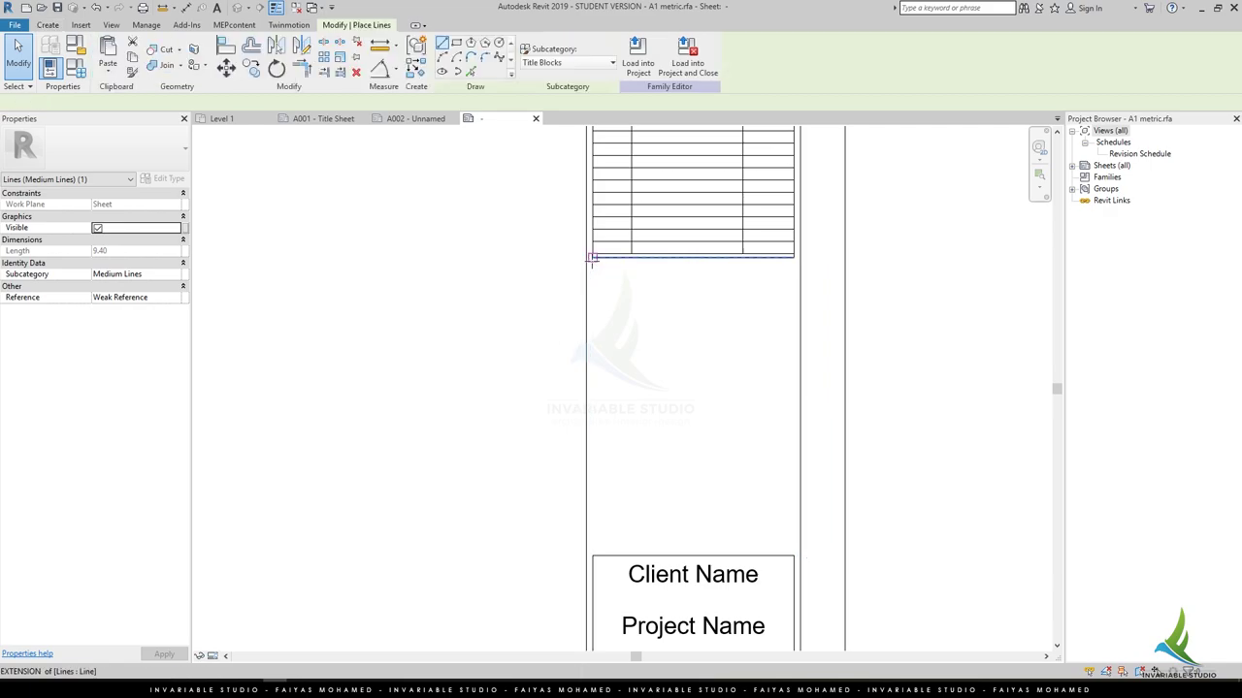
left_click(794, 259)
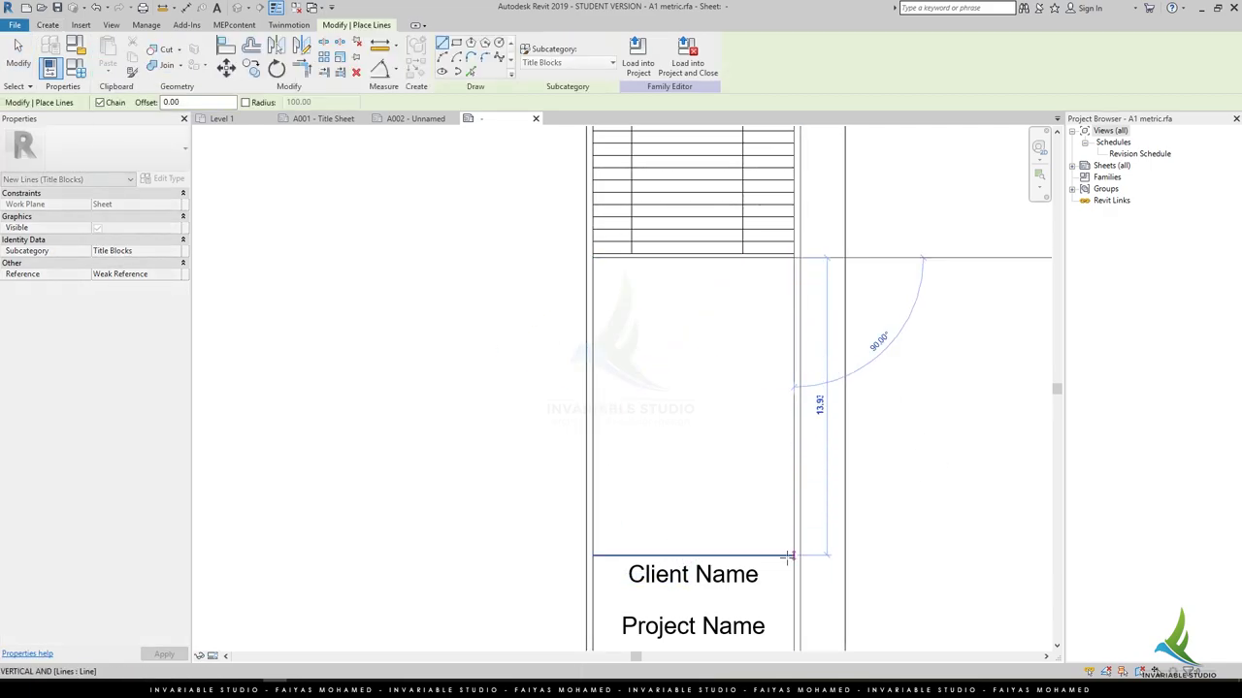
scroll(720, 452, "down", 2)
key("Escape")
key("Escape")
scroll(665, 401, "down", 2)
scroll(647, 476, "up", 1)
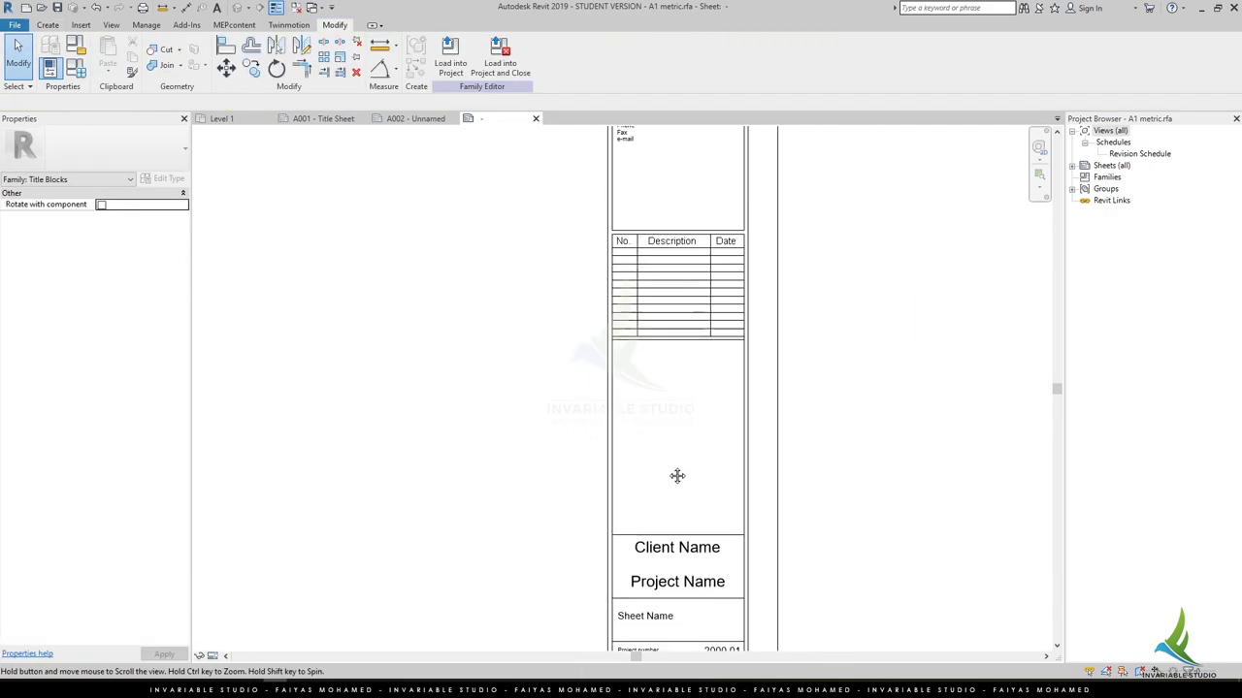
scroll(676, 476, "down", 1)
scroll(693, 408, "up", 2)
scroll(690, 403, "up", 1)
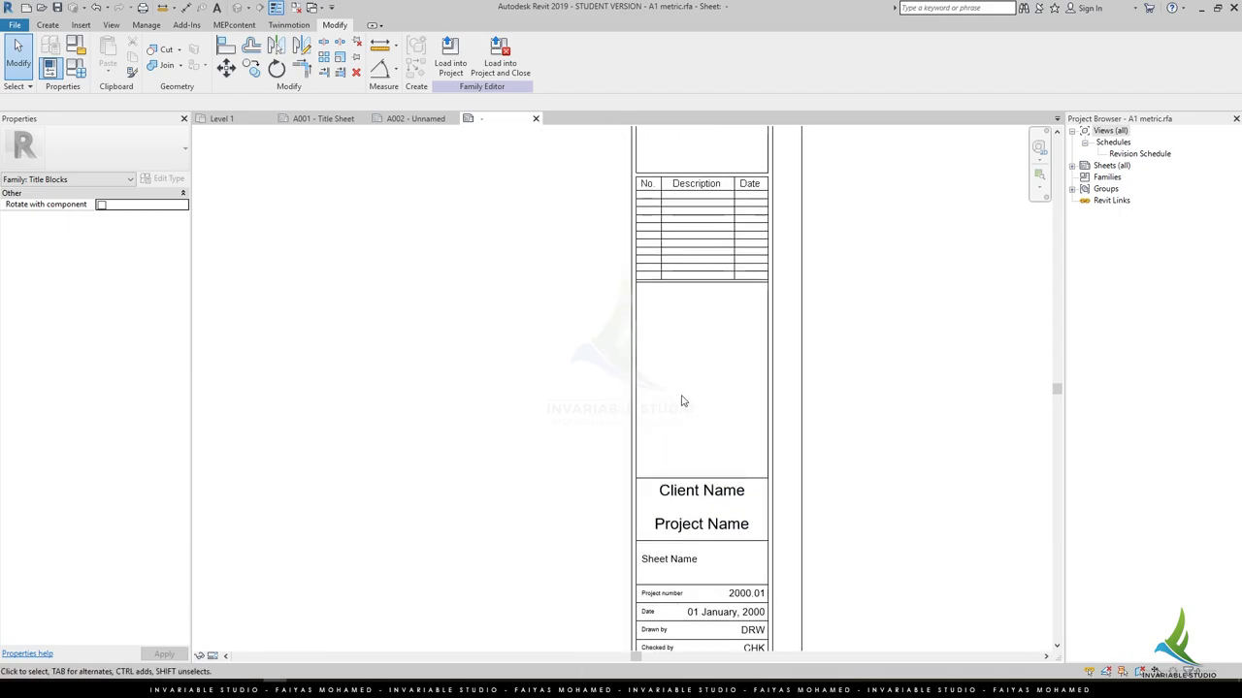
scroll(708, 325, "up", 1)
scroll(679, 373, "up", 1)
scroll(694, 389, "down", 1)
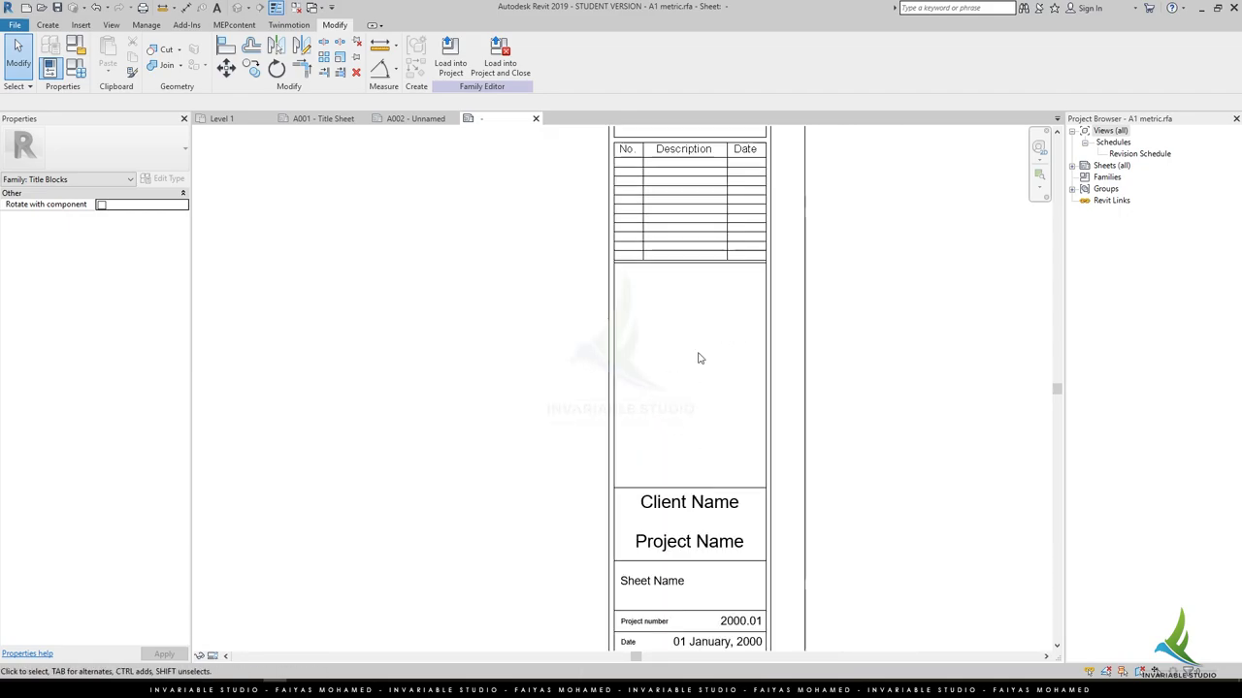
scroll(666, 249, "up", 1)
scroll(665, 463, "down", 1)
scroll(664, 407, "up", 1)
scroll(663, 355, "down", 1)
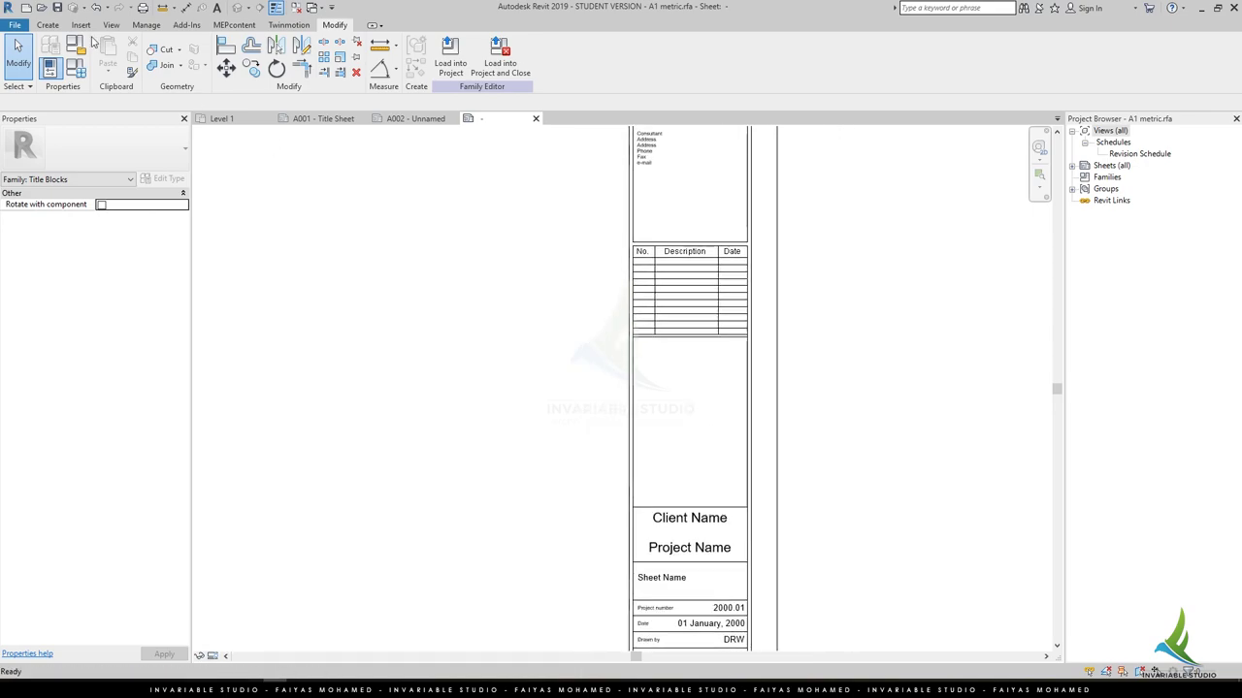
Place the MAIN CONTRACTOR text note at 3 mm size in the panel's top-left corner.
key("t")
key("x")
scroll(630, 299, "up", 2)
left_click(631, 299)
type("MAIN CONTRACTOR")
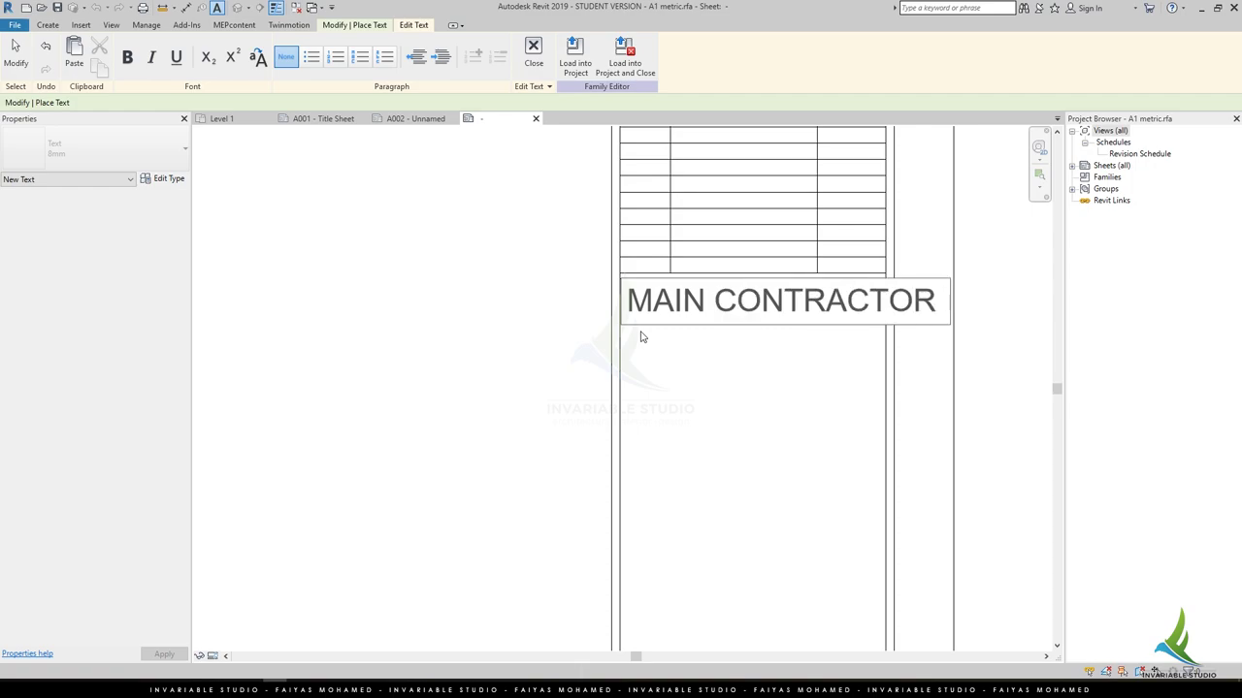
key("ctrl+a")
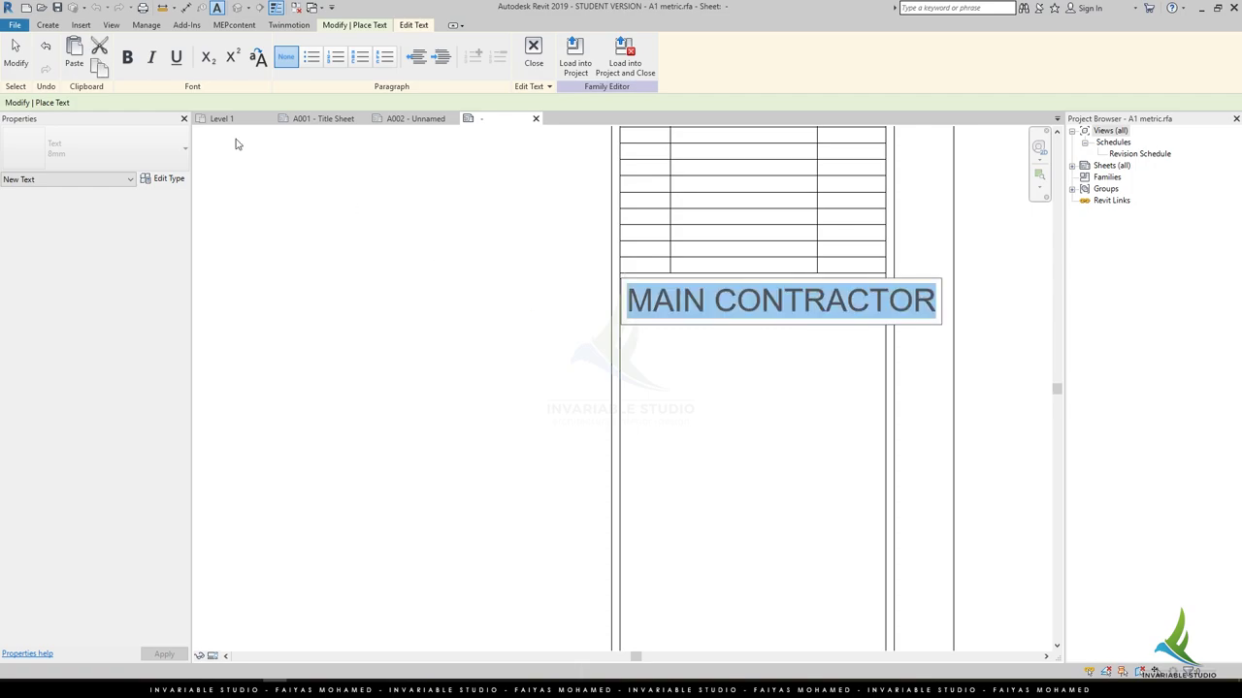
left_click(521, 58)
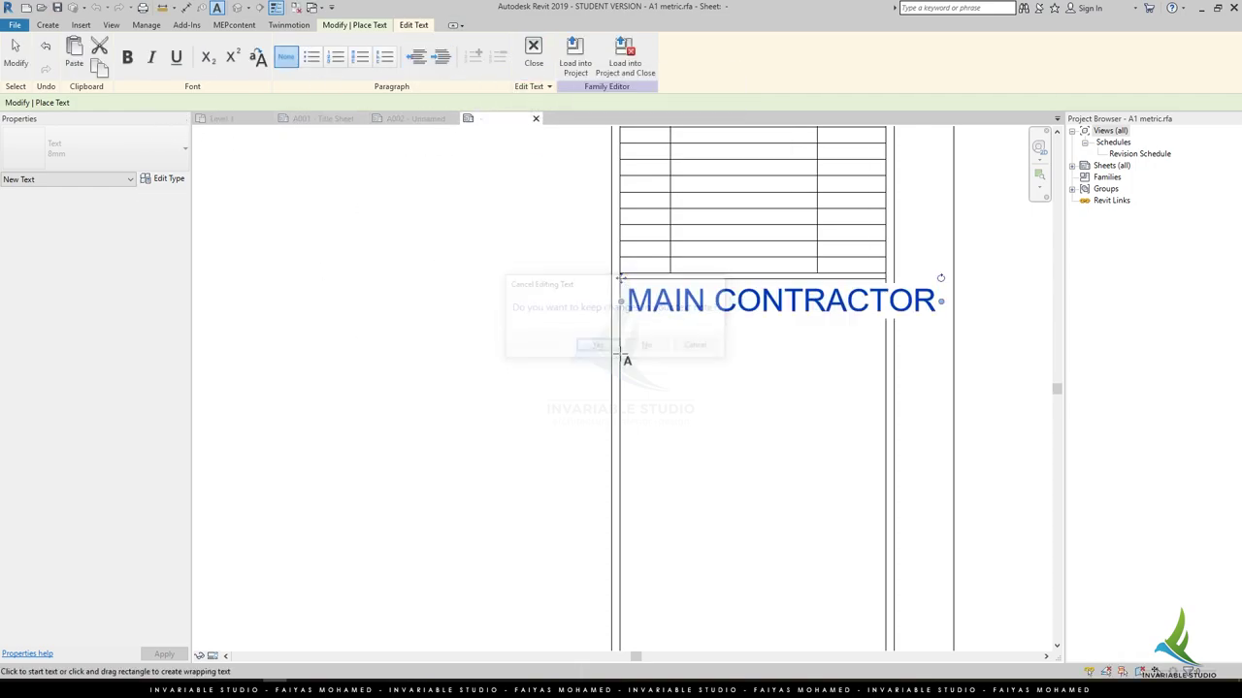
left_click(648, 346)
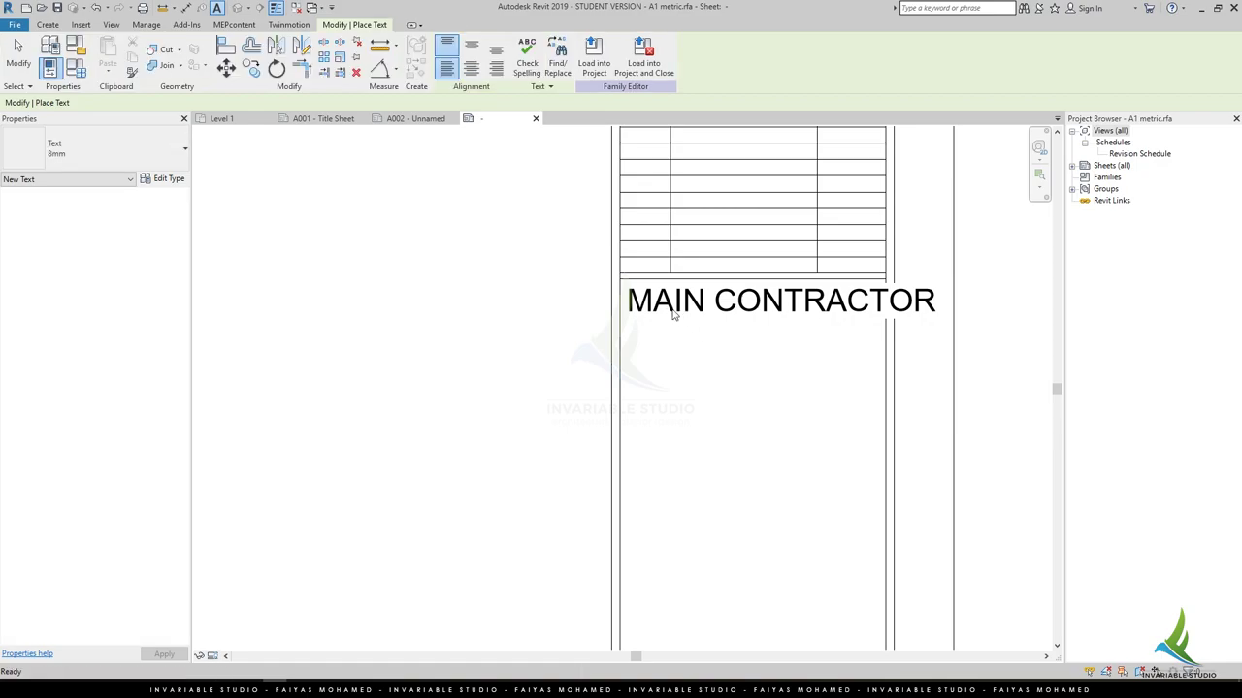
left_click(97, 147)
left_click(56, 215)
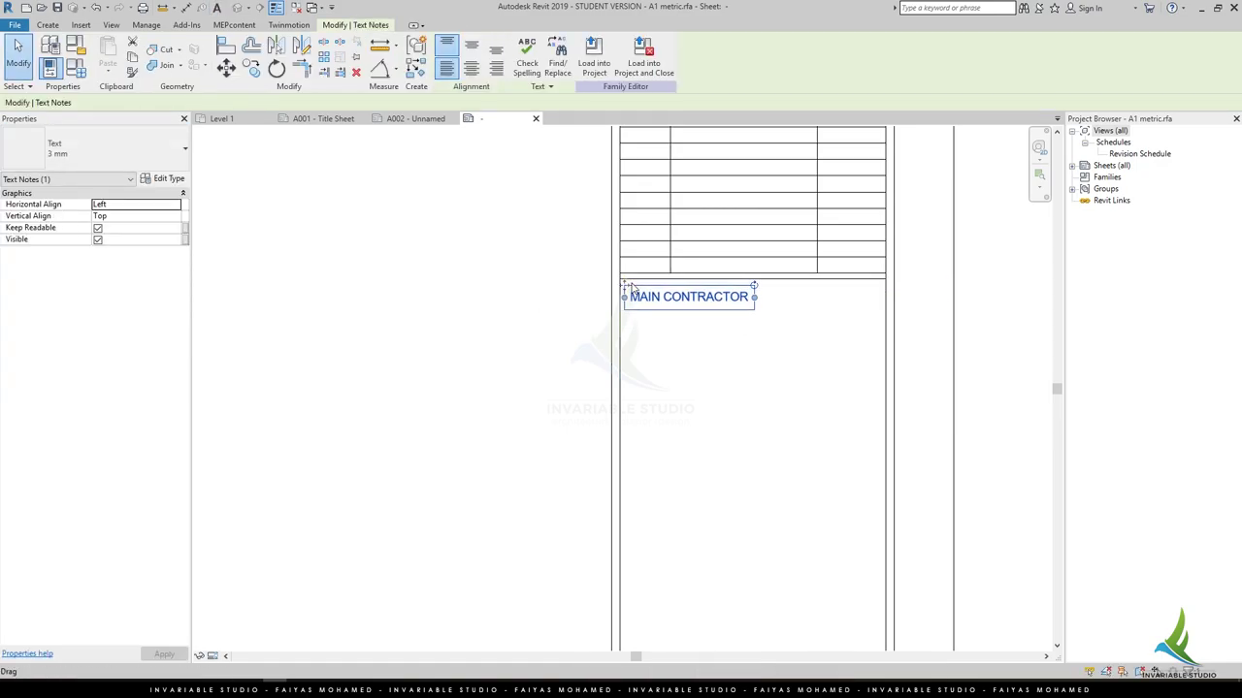
left_click_drag(631, 289, 627, 288)
left_click(679, 310)
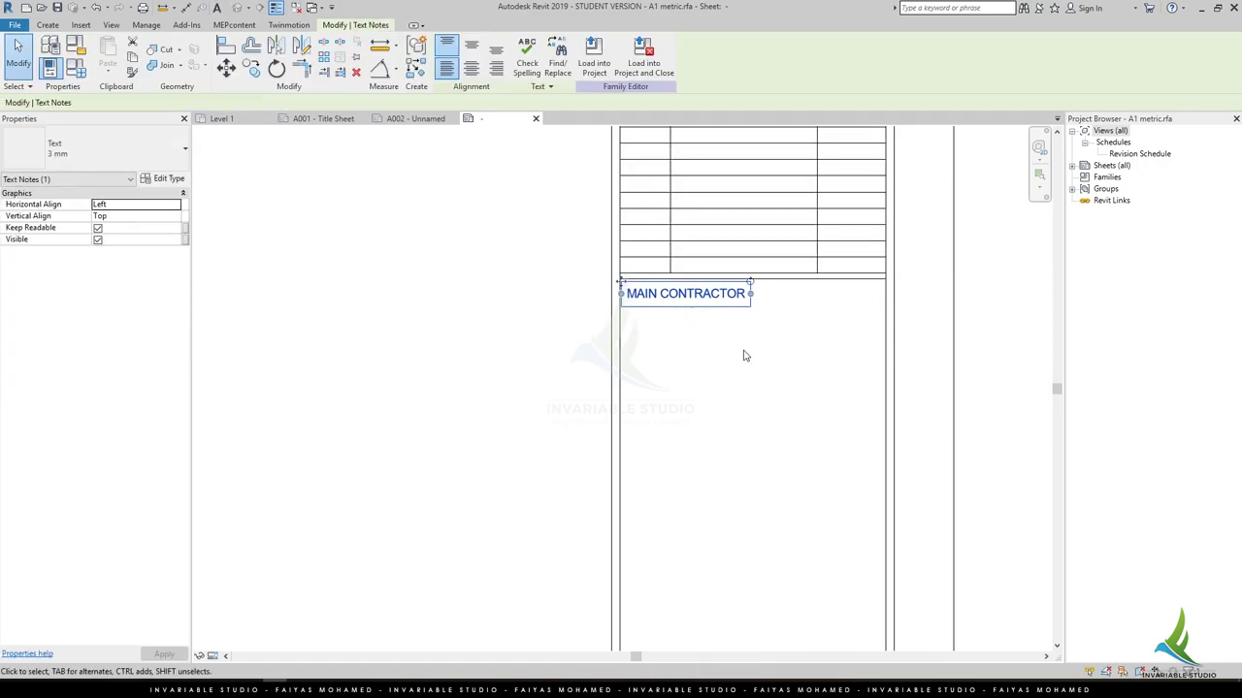
Move the separator line up onto the revision schedule's bottom edge.
left_click(818, 287)
left_click(818, 287)
left_click_drag(782, 285, 757, 274)
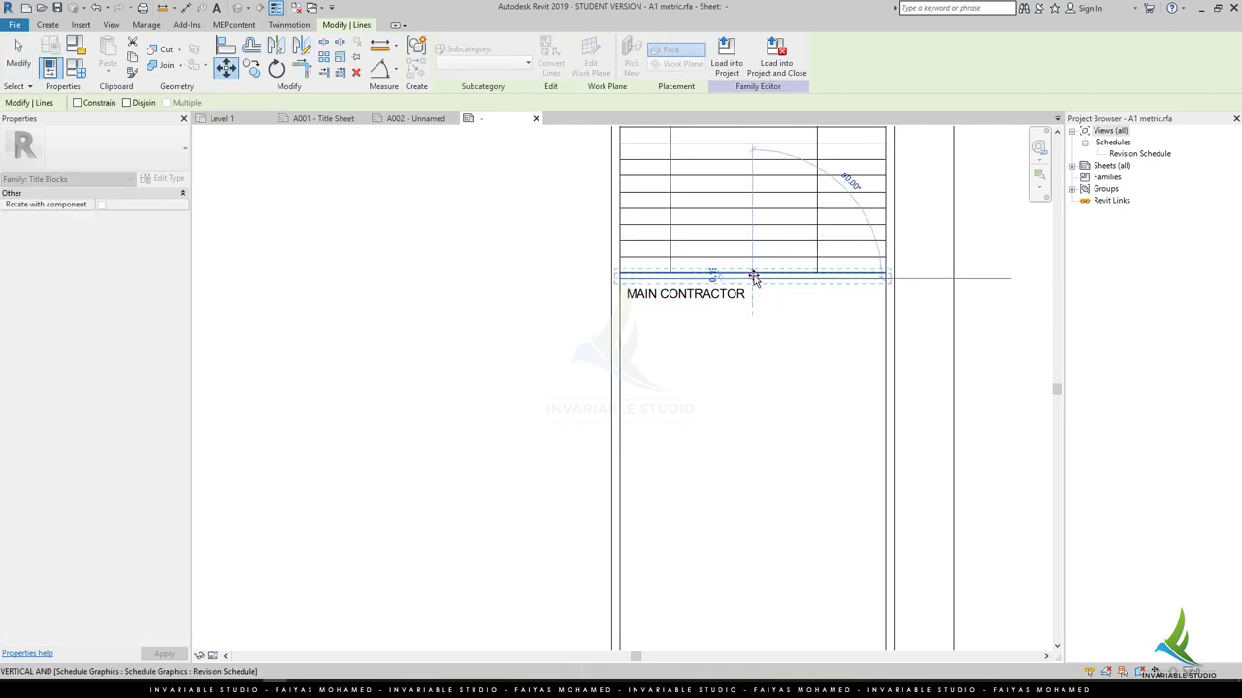
left_click(764, 351)
left_click(687, 295)
left_click(776, 294)
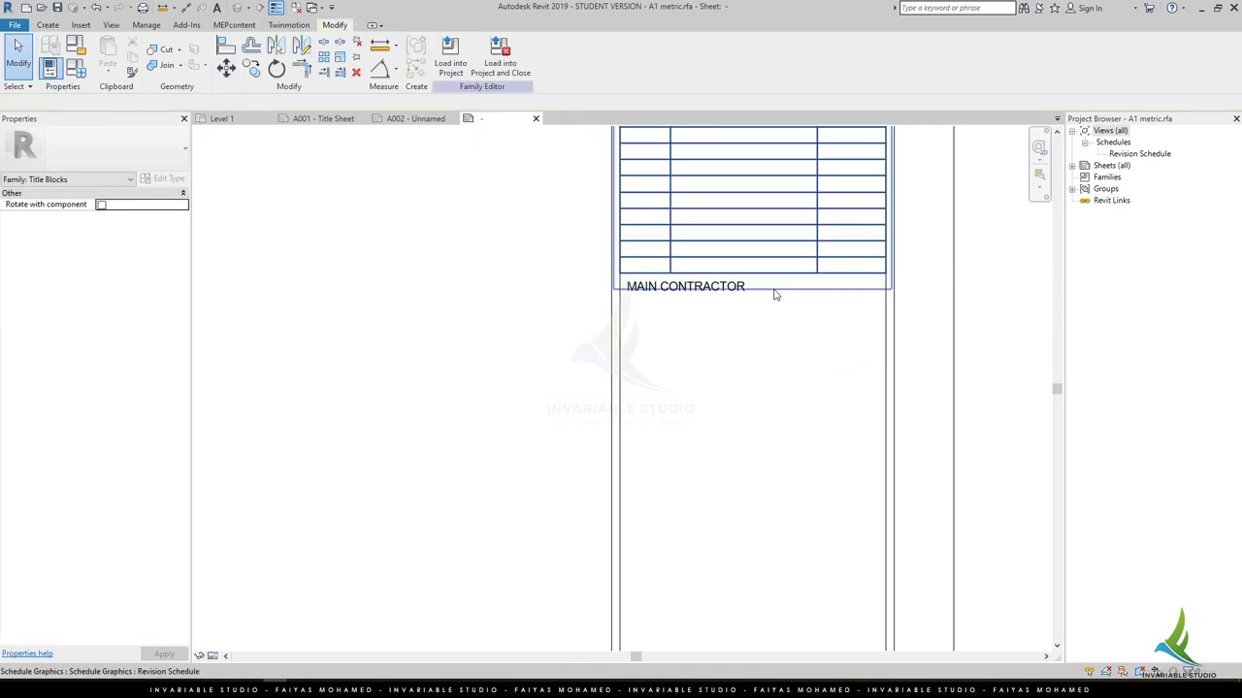
scroll(723, 423, "down", 2)
scroll(690, 438, "up", 3)
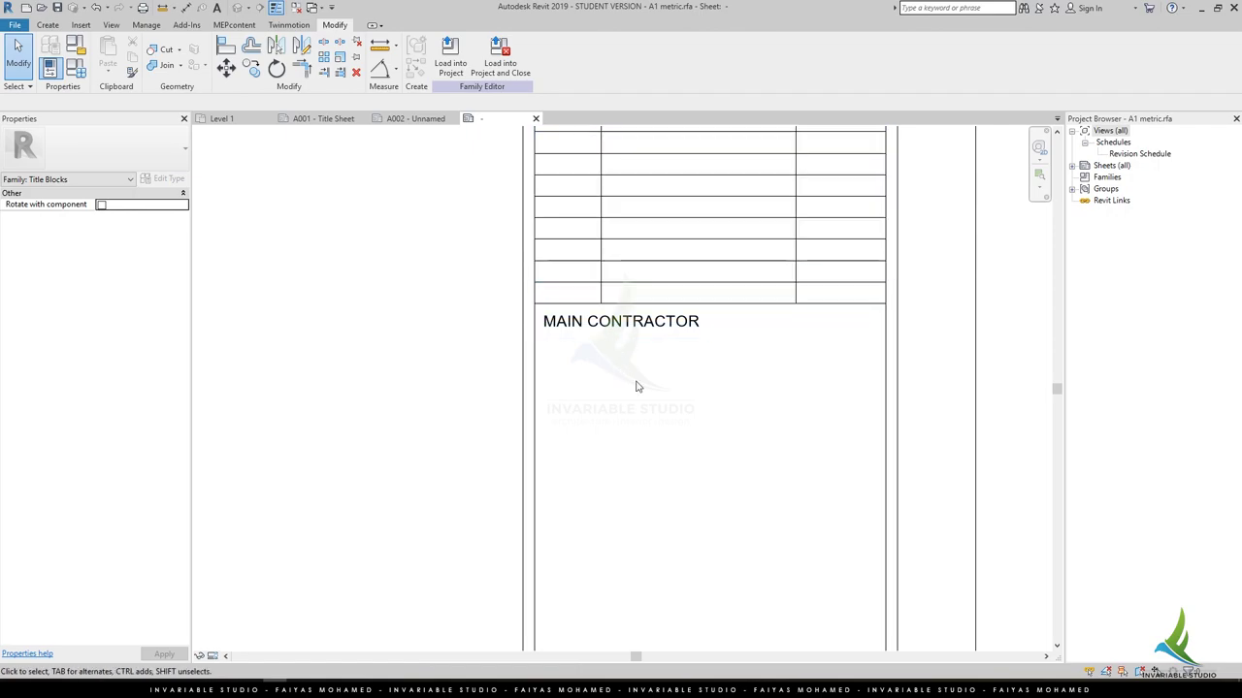
Add a colon to the label so it reads 'MAIN CONTRACTOR:'.
left_click(666, 339)
double_click(703, 328)
type(":")
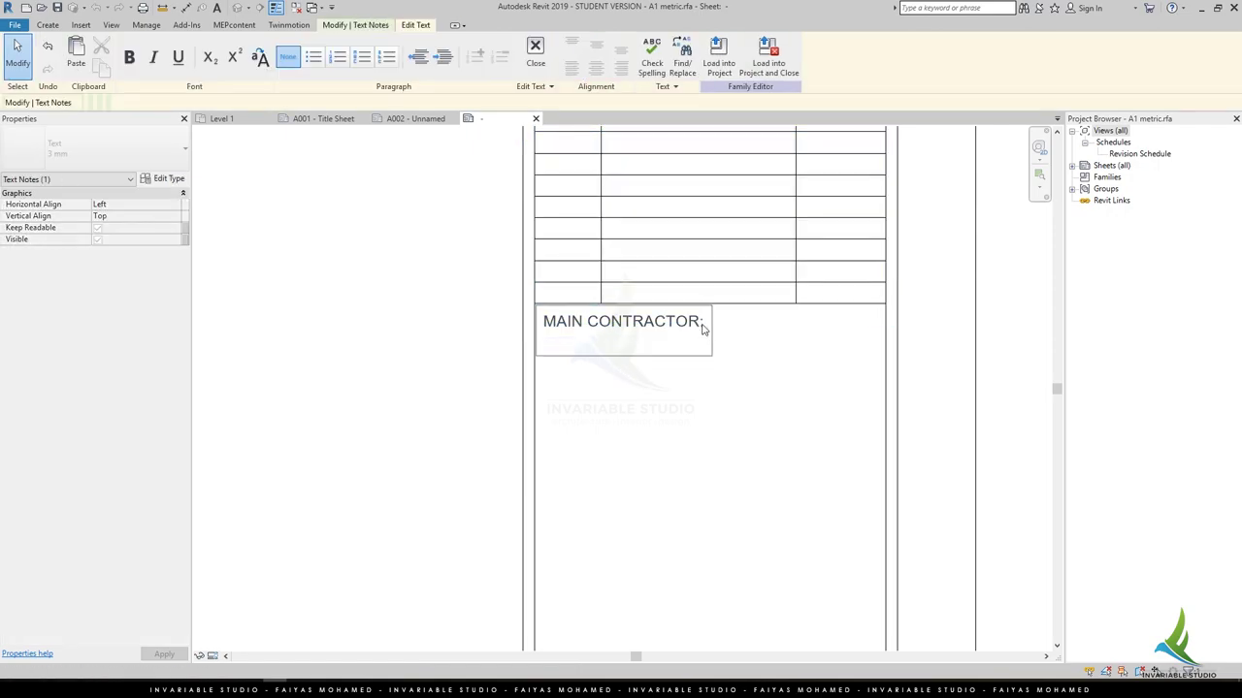
left_click(646, 435)
left_click(646, 436)
scroll(582, 389, "down", 1)
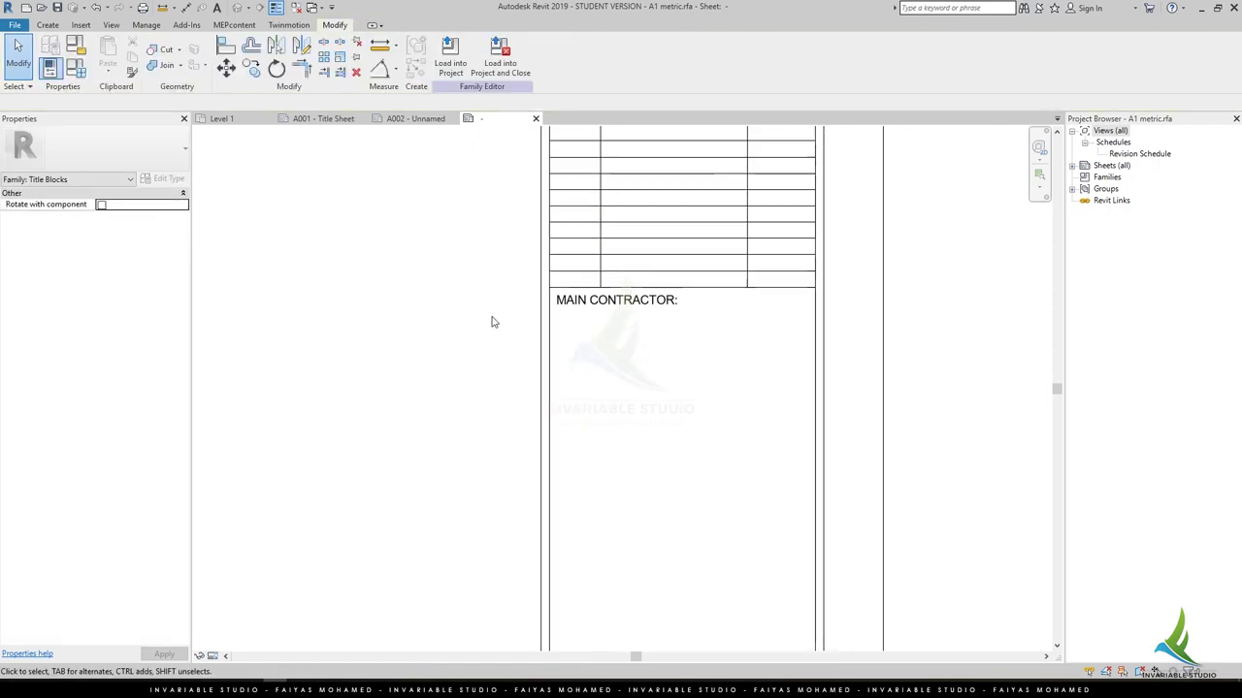
Insert palm-trees-swimming-pool.jpg, shrink it and fit it under the MAIN CONTRACTOR label.
left_click(81, 24)
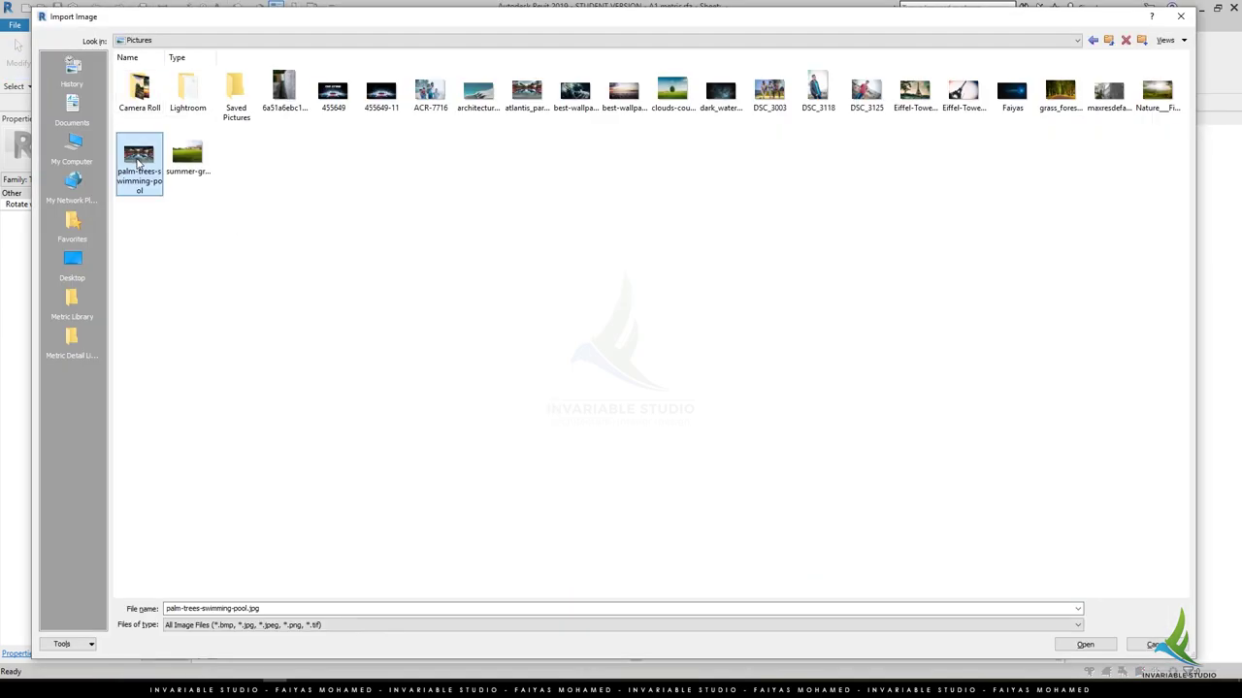
left_click(1083, 643)
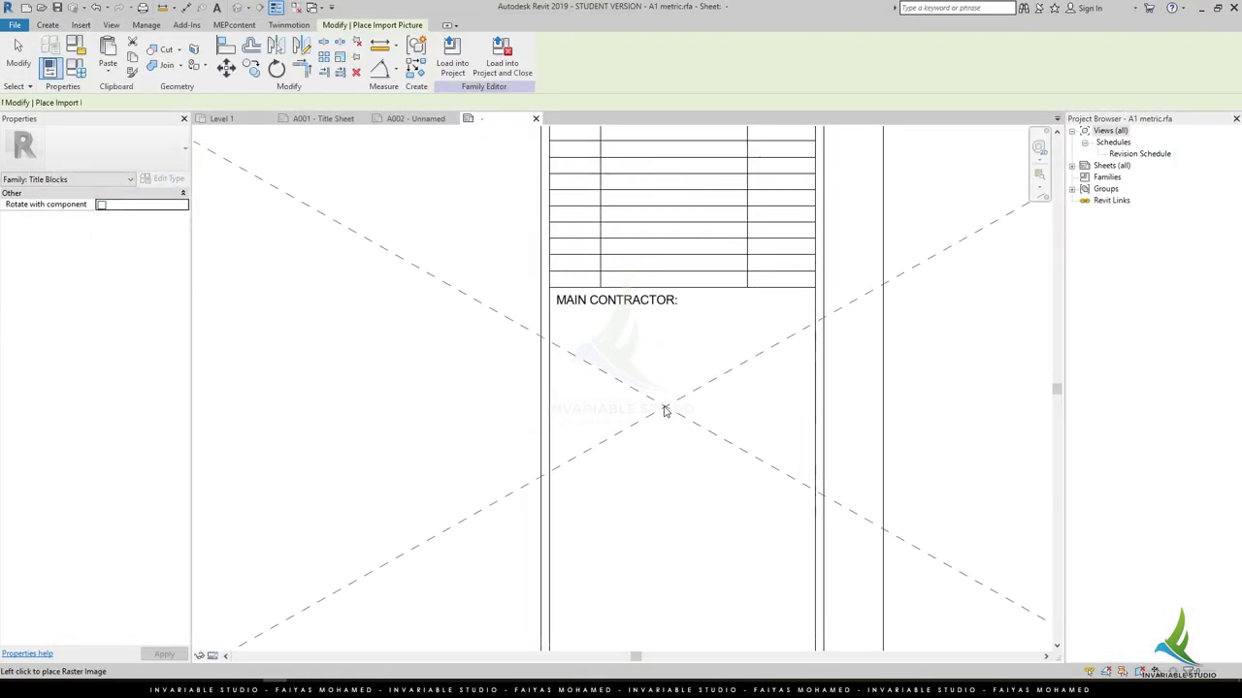
left_click(665, 408)
scroll(638, 368, "down", 3)
left_click_drag(298, 179, 879, 528)
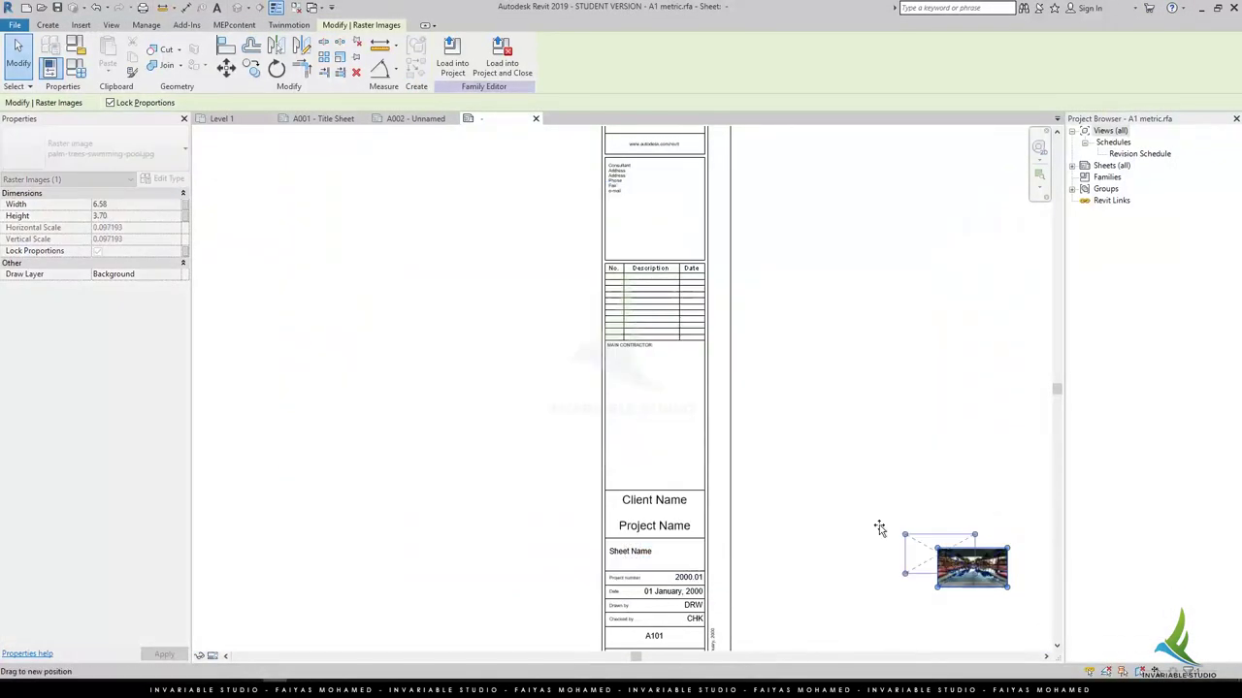
left_click_drag(628, 370, 631, 371)
scroll(630, 371, "up", 2)
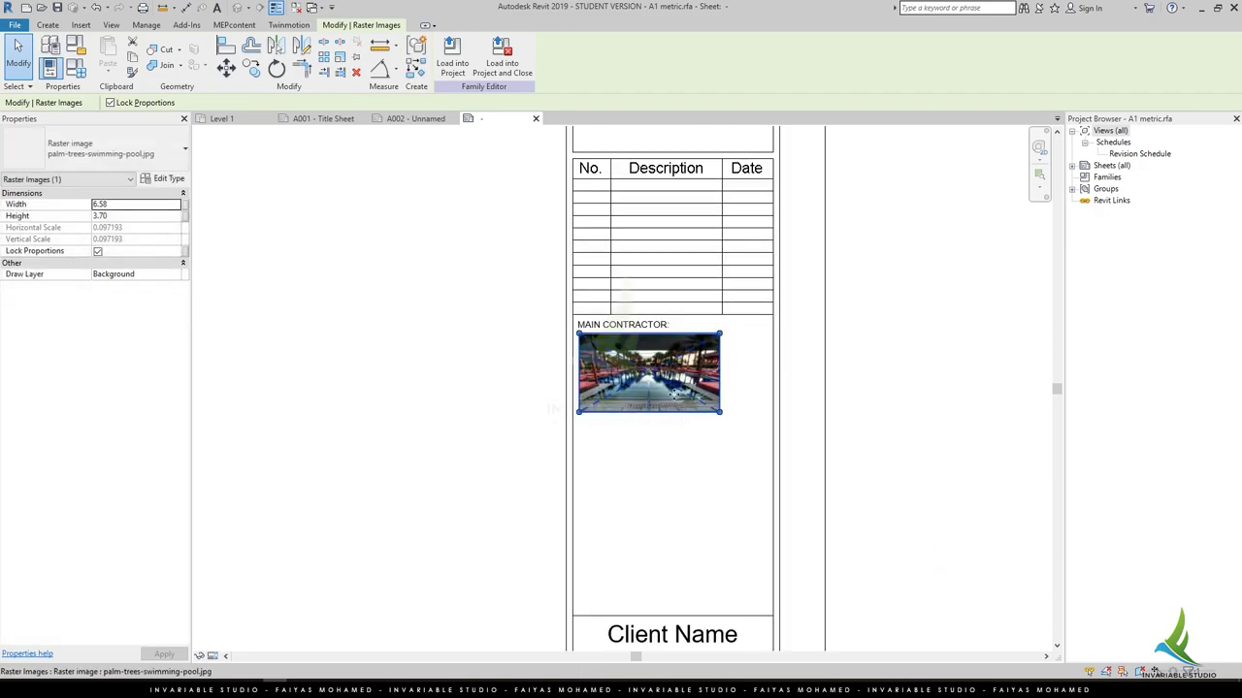
scroll(630, 372, "up", 2)
left_click_drag(748, 424, 702, 368)
scroll(596, 317, "down", 1)
Copy the MAIN CONTRACTOR label to below the picture.
left_click(582, 259)
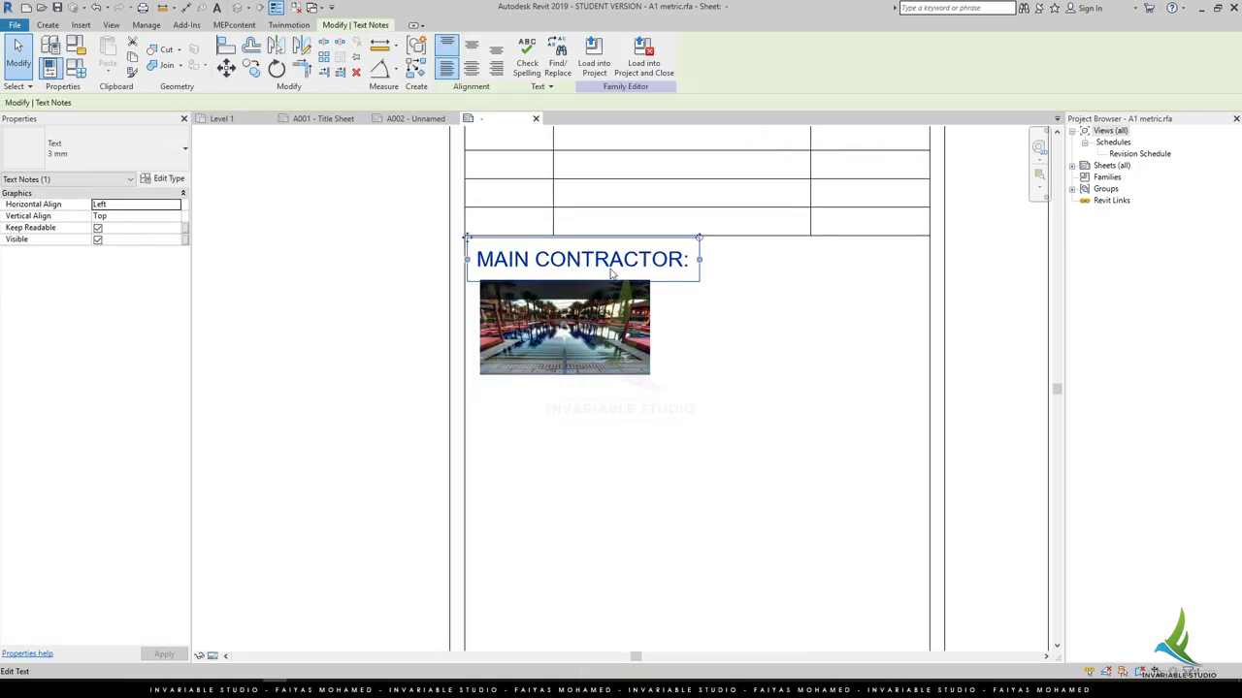
left_click(250, 67)
left_click(593, 263)
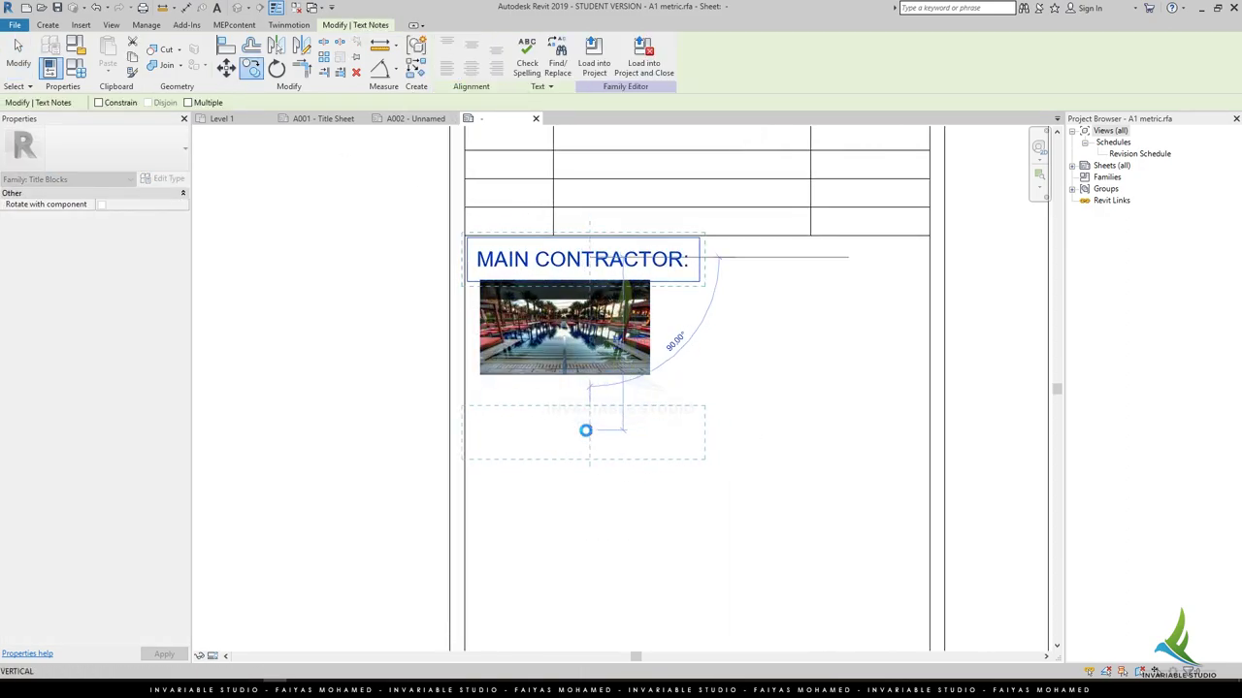
left_click(585, 430)
Give the copy a new '2 MM' text type with Tahoma font and 2 mm size.
left_click(97, 148)
left_click(161, 179)
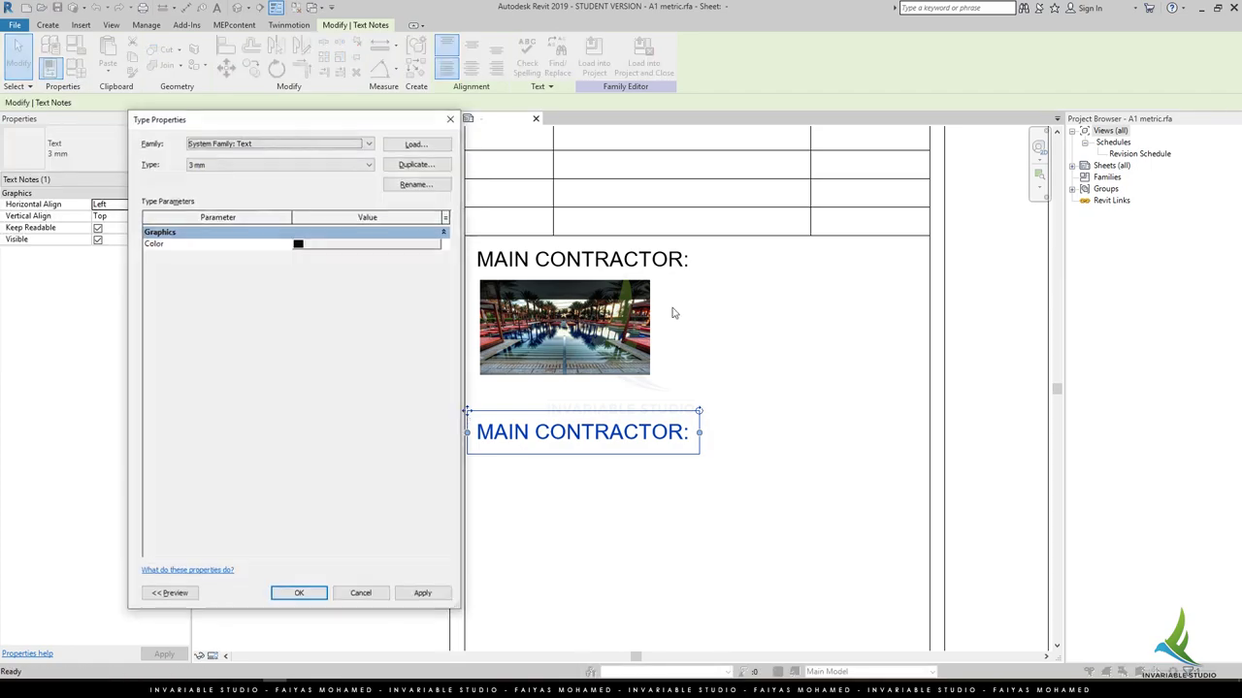
left_click(416, 164)
type("2")
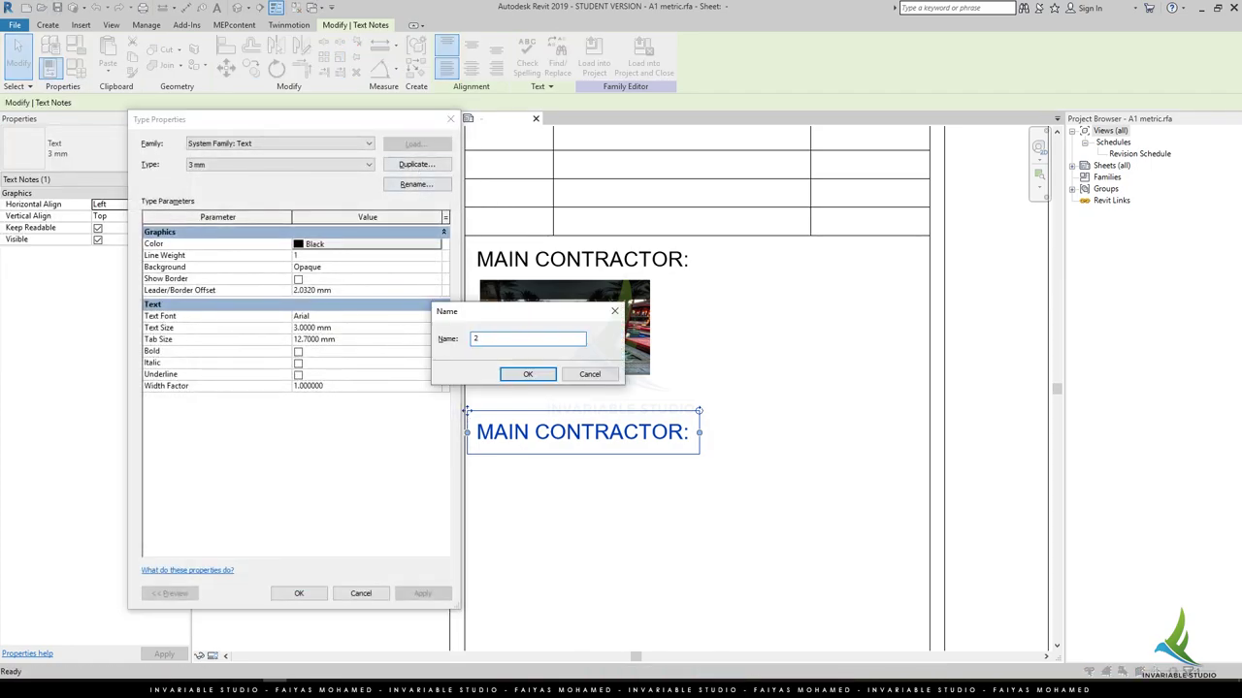
key("Return")
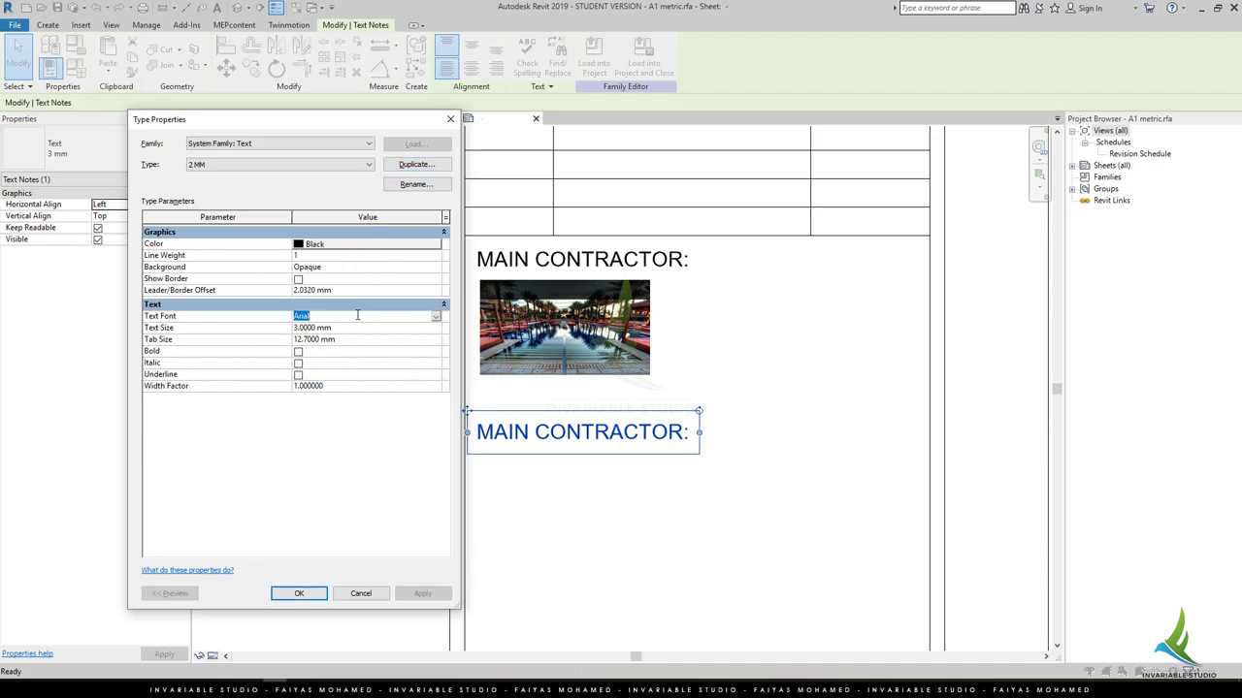
type("Tahoma")
left_click(299, 593)
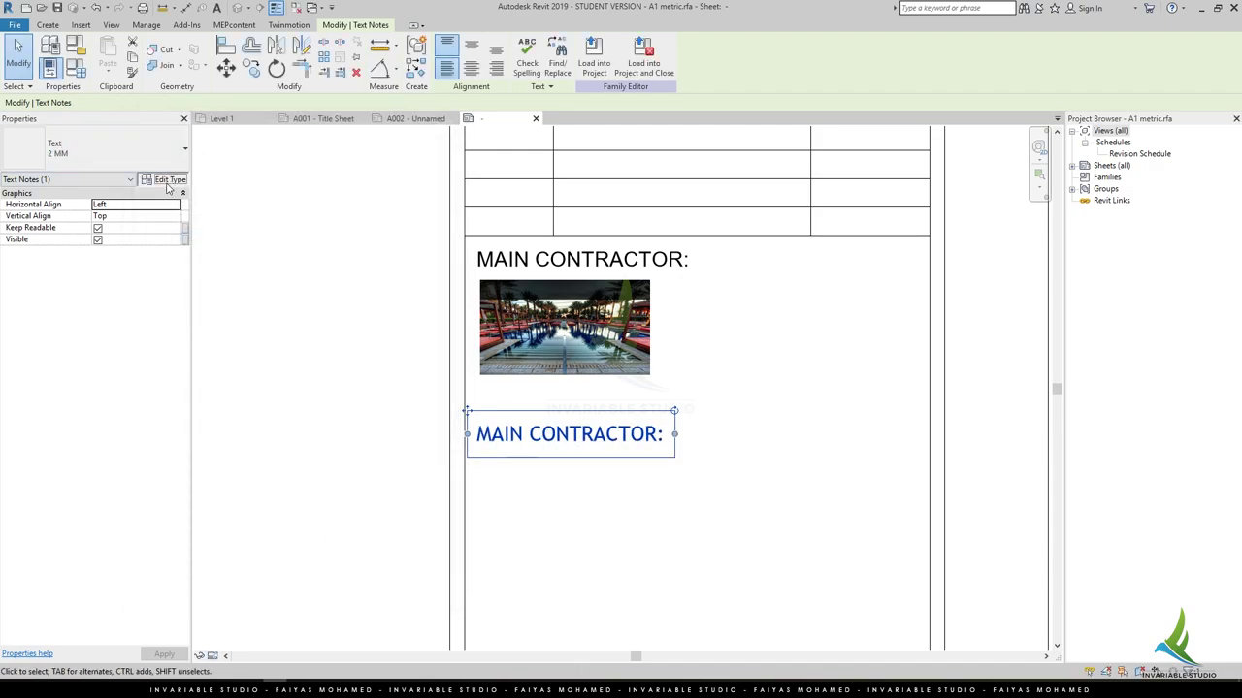
left_click(166, 180)
type("2")
left_click(298, 592)
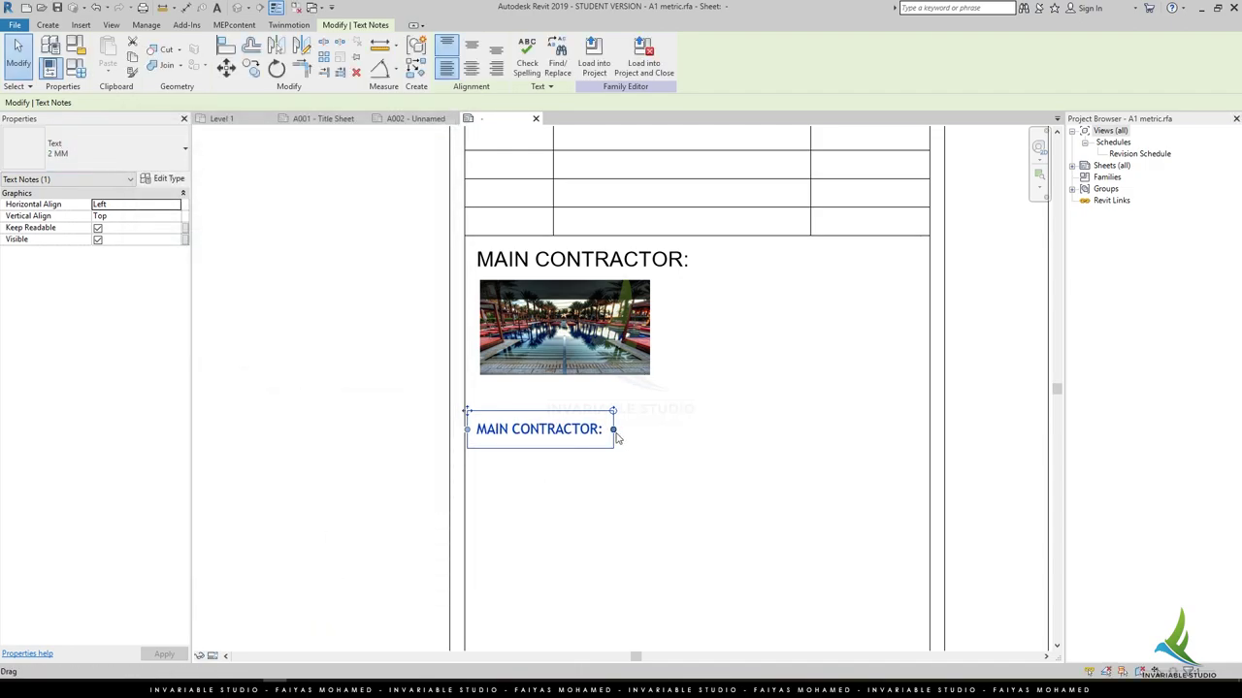
Move the note beside the picture and enter the contractor name, phone, mail and web lines.
left_click_drag(492, 420, 685, 284)
double_click(728, 294)
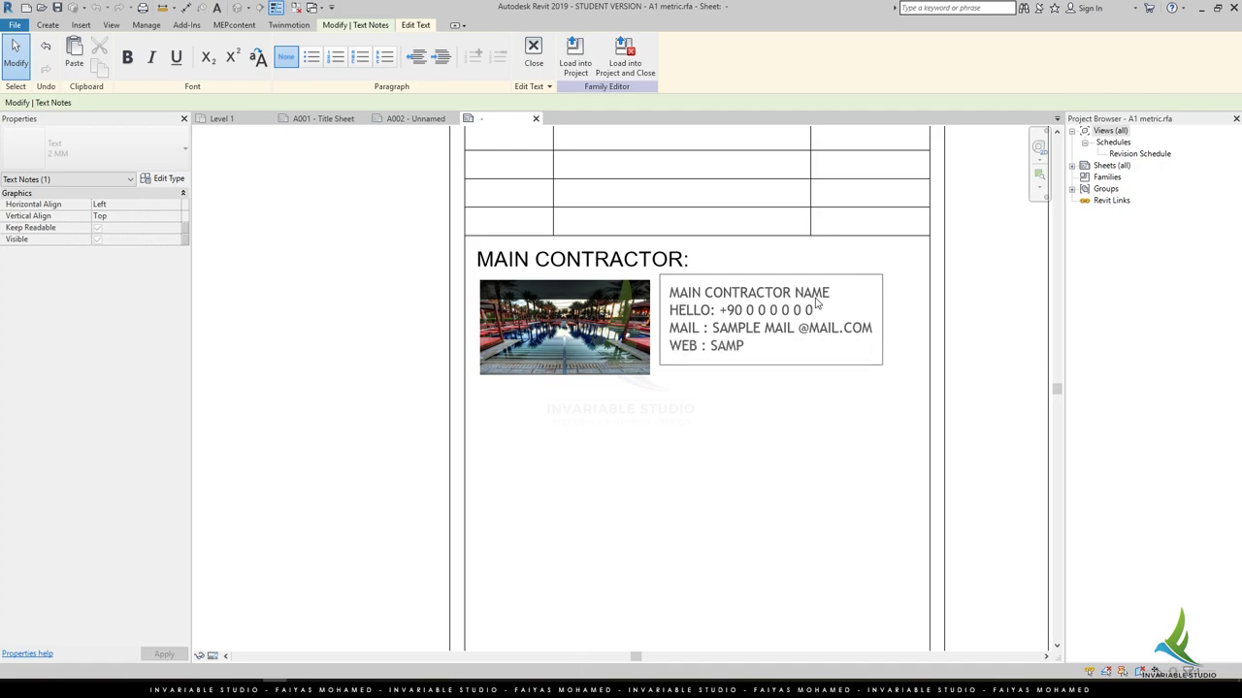
left_click(706, 543)
double_click(742, 361)
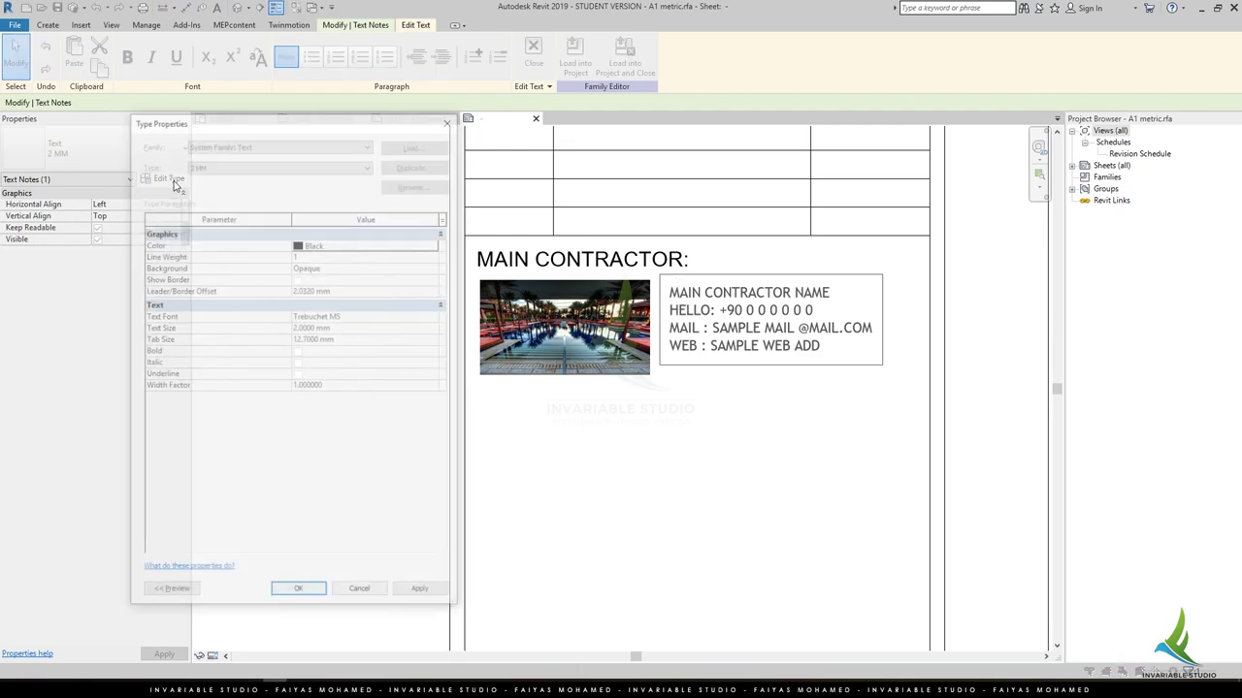
key("Escape")
key("Escape")
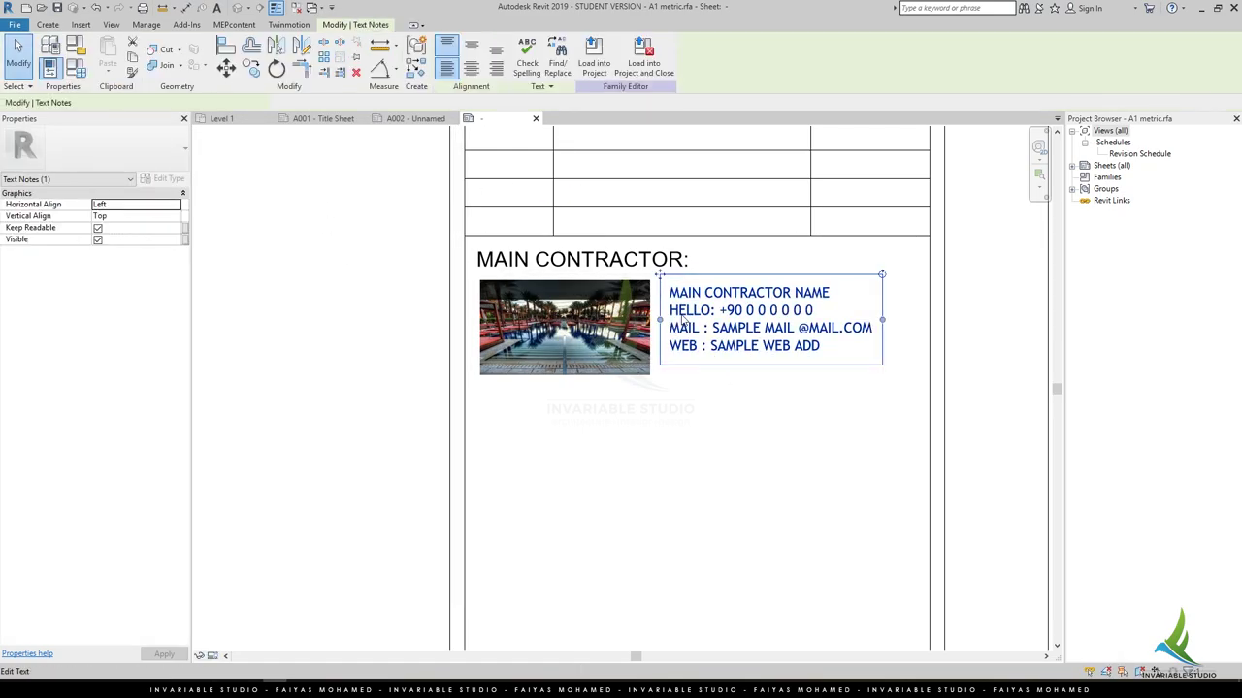
Set the 2 MM text type colour to magenta (255-0-128).
left_click(163, 178)
left_click(276, 303)
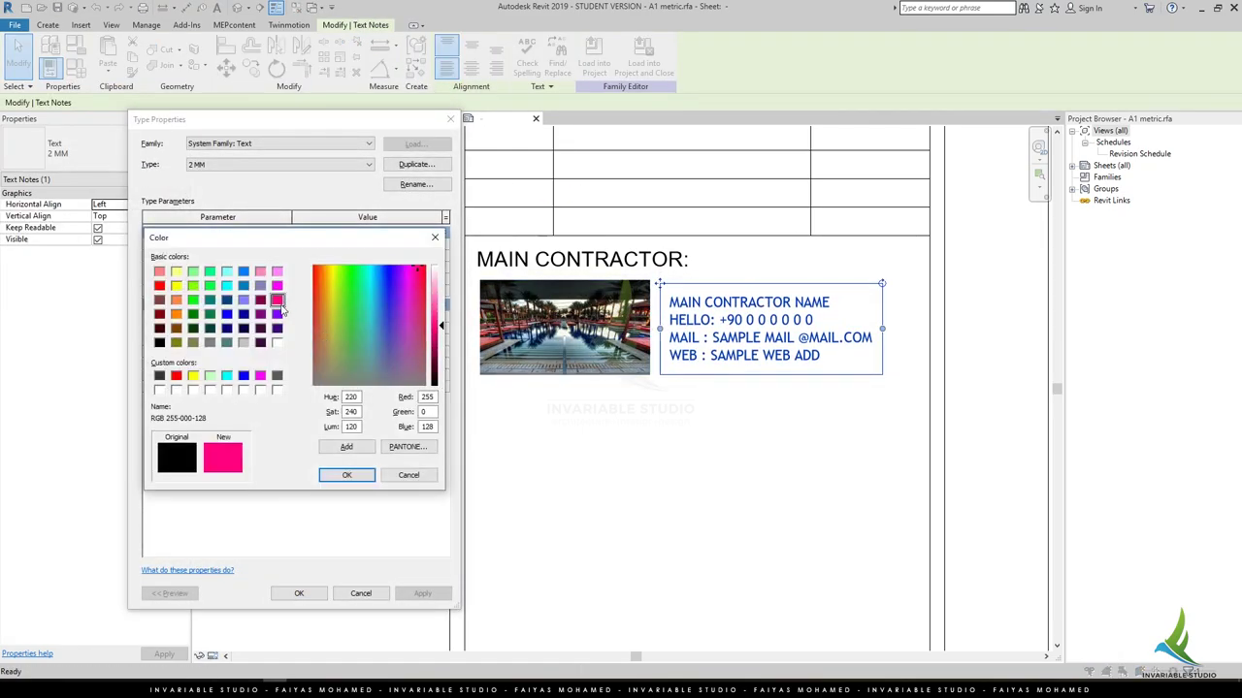
left_click(343, 474)
left_click(300, 593)
Draw a horizontal line under the Main Contractor block to close the box.
scroll(679, 388, "down", 2)
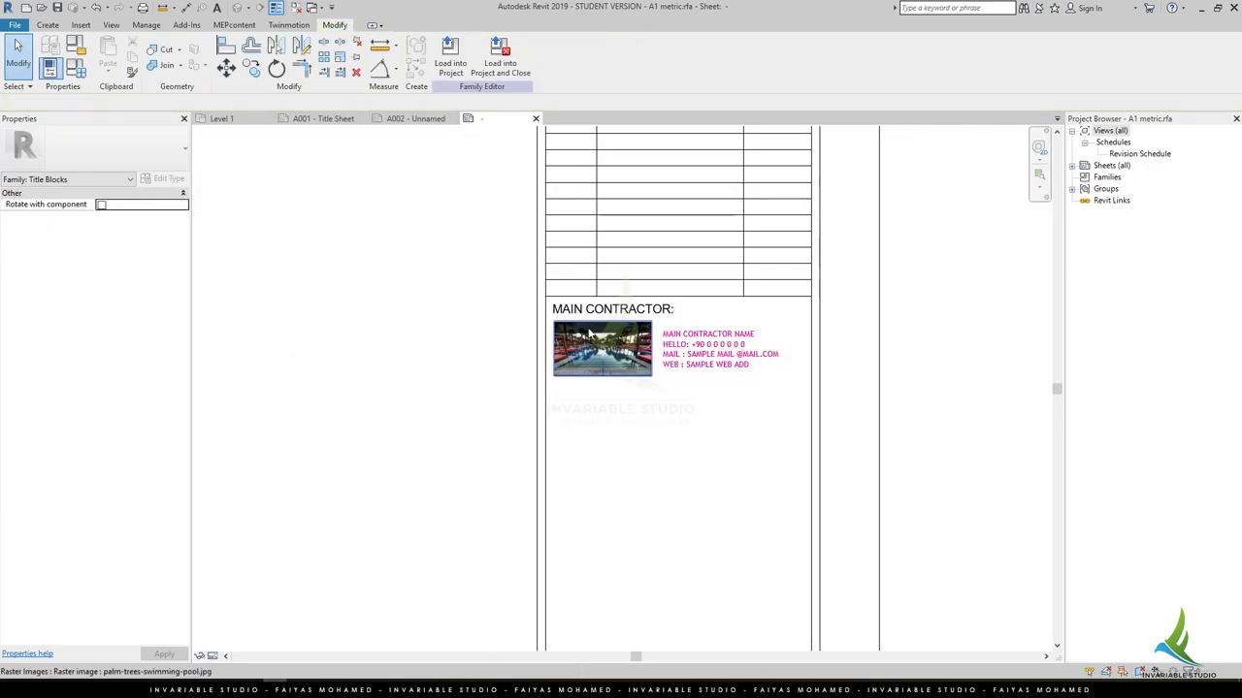
left_click(679, 296)
key("l")
key("i")
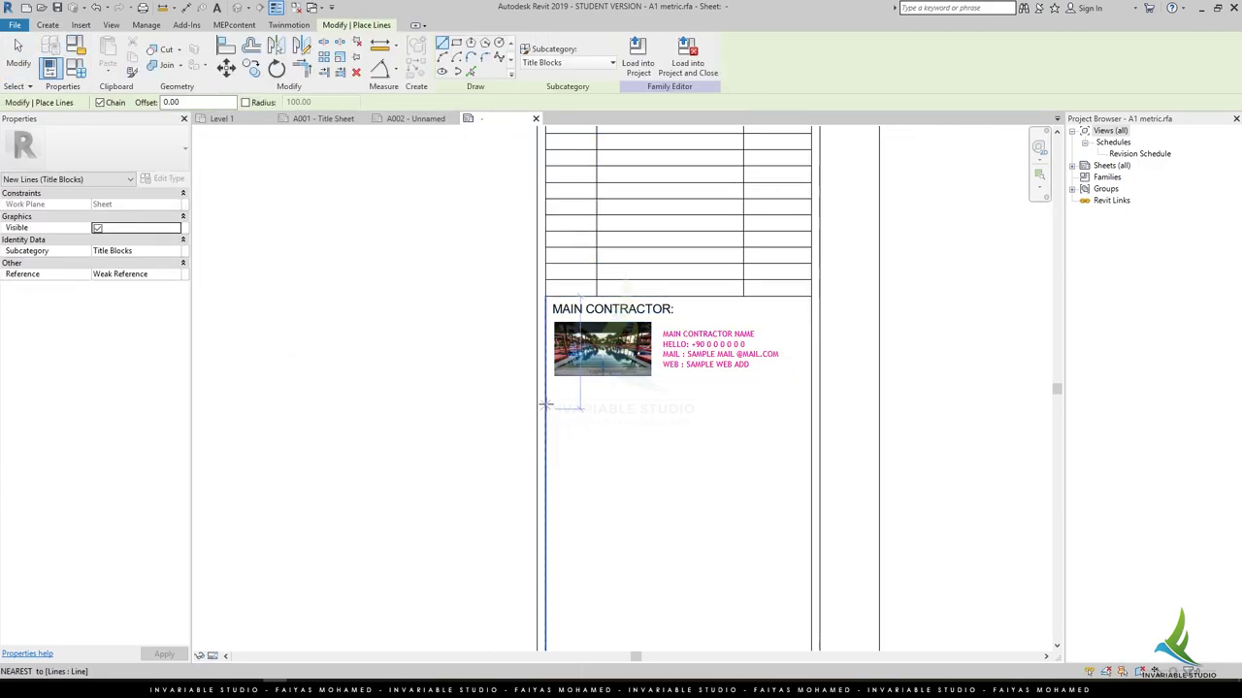
key("Escape")
key("Escape")
left_click(708, 361)
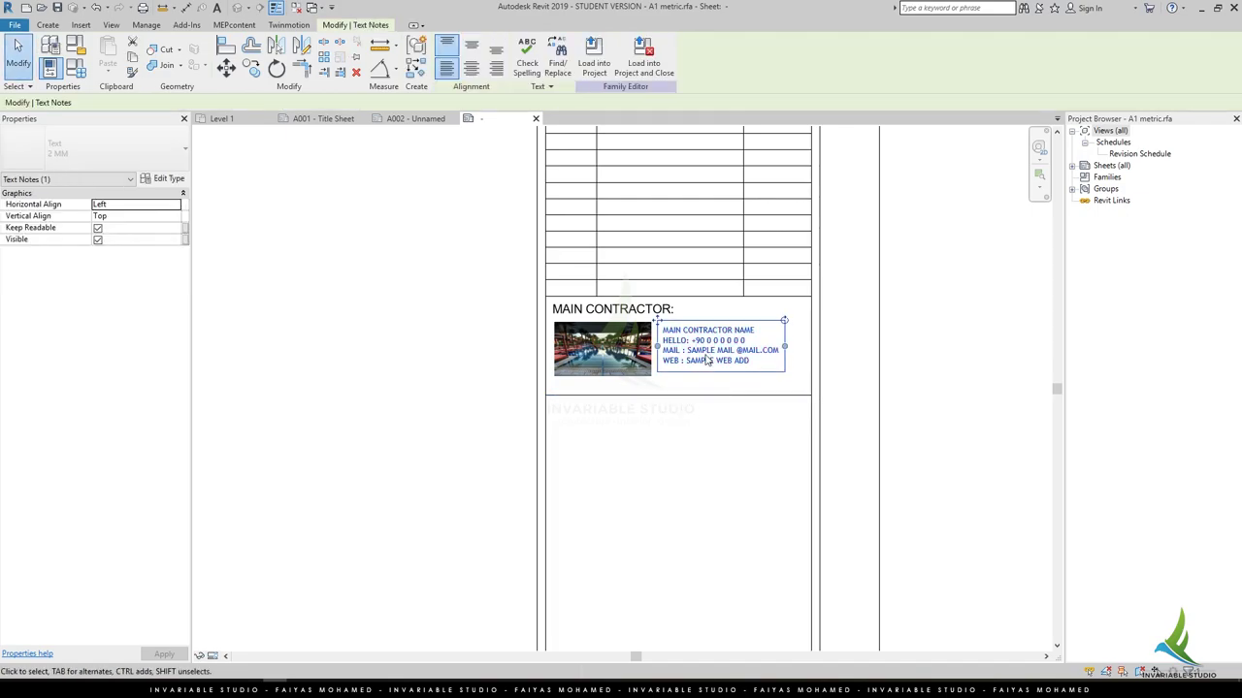
left_click(601, 347)
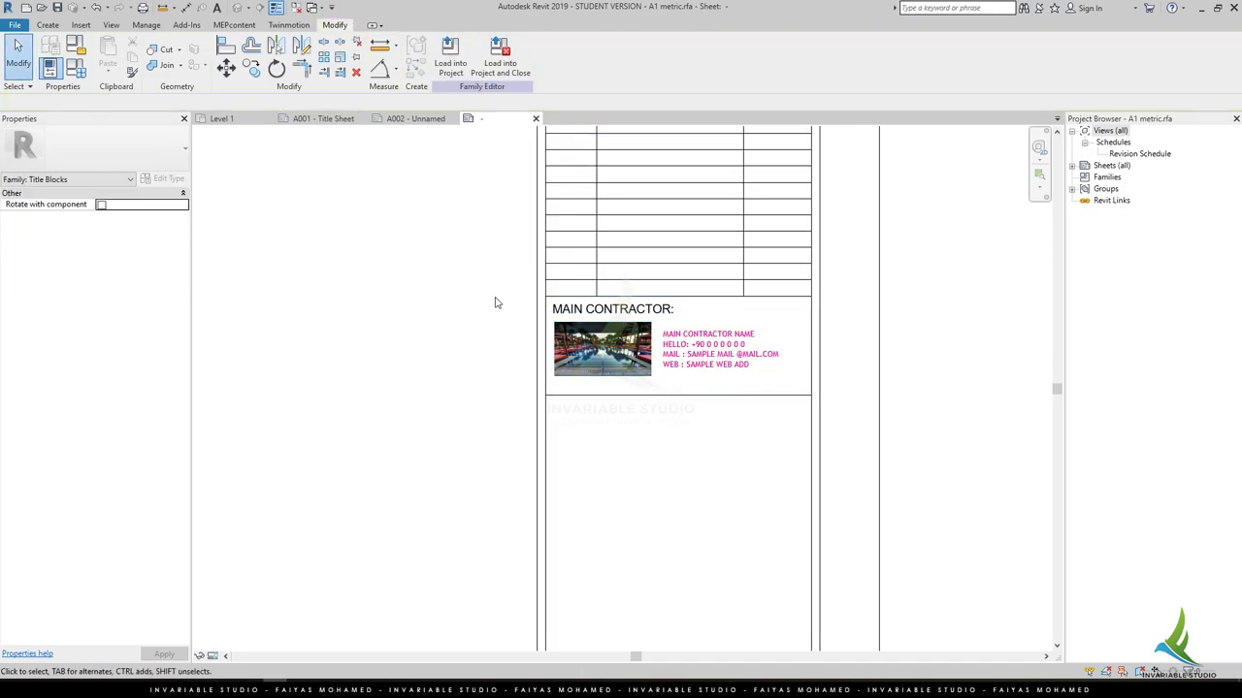
left_click_drag(494, 298, 835, 398)
Copy the selected Main Contractor block directly below itself.
key("c")
key("o")
left_click(785, 333)
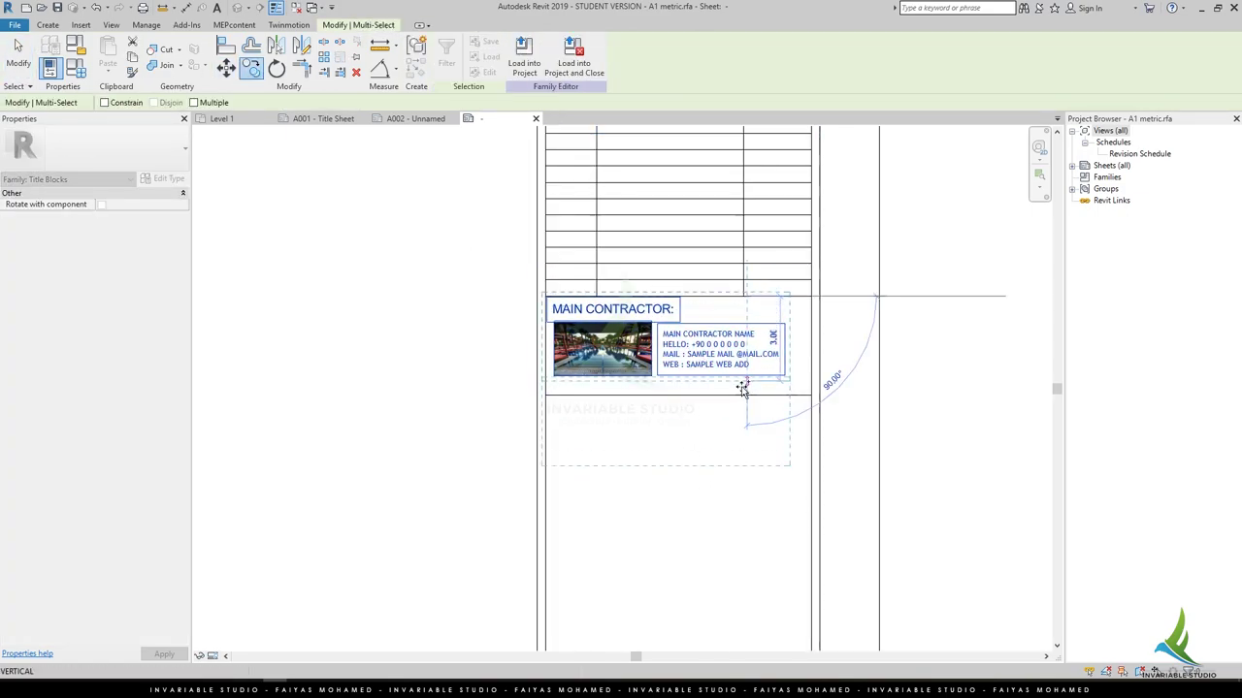
left_click(785, 432)
Relabel the copy's heading and name line from MAIN to SUB CONTRACTOR.
double_click(573, 408)
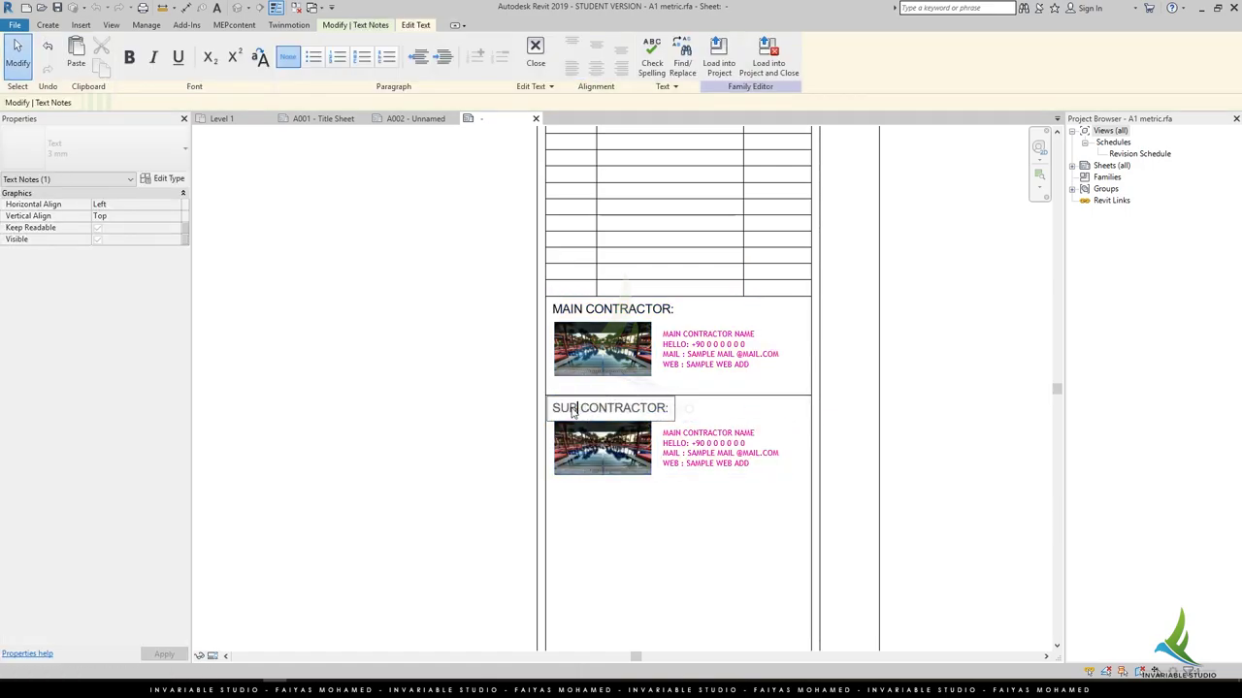
left_click(670, 437)
double_click(669, 437)
type("SUB")
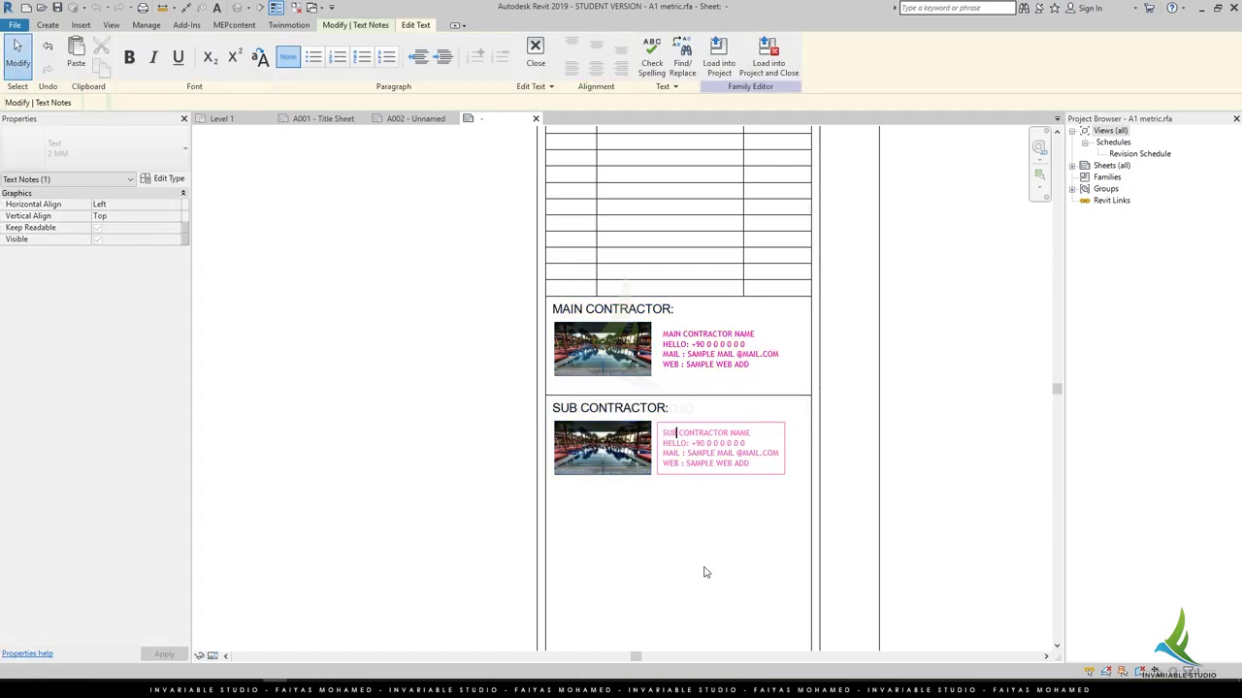
left_click(705, 572)
scroll(626, 438, "down", 2)
left_click(630, 435)
left_click(690, 521)
scroll(711, 487, "down", 2)
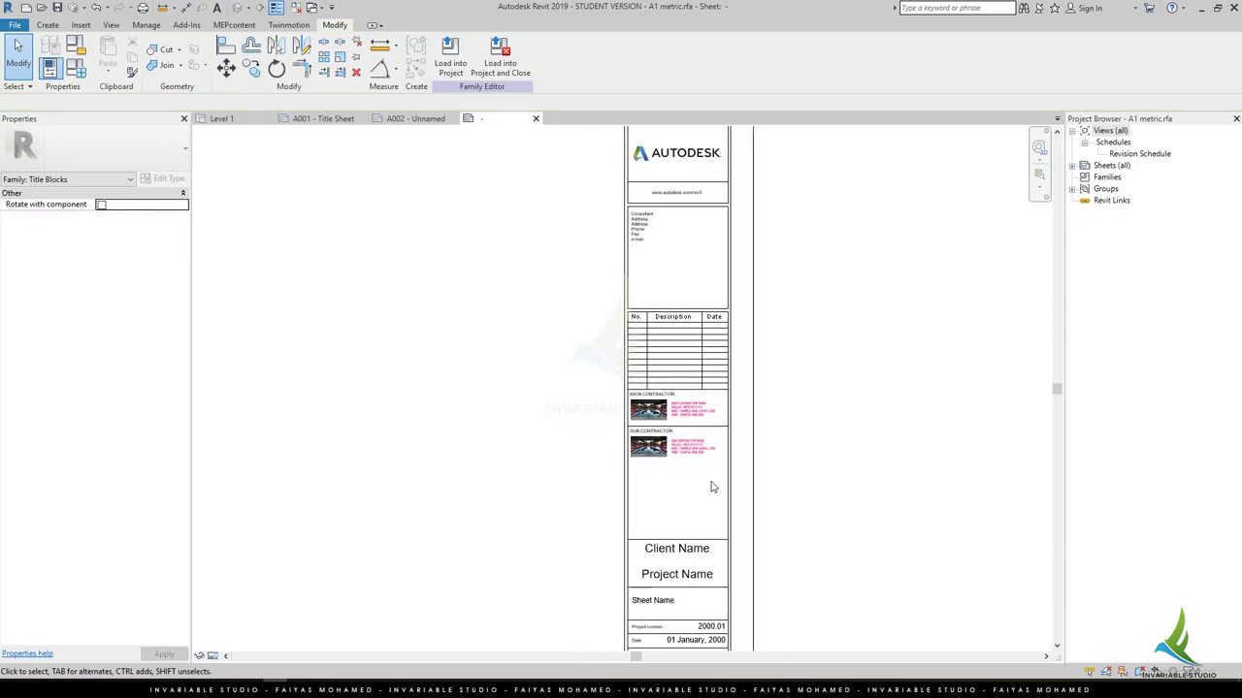
scroll(669, 349, "up", 3)
Nudge the logo box's top line upward and touch up the website text note.
left_click(696, 254)
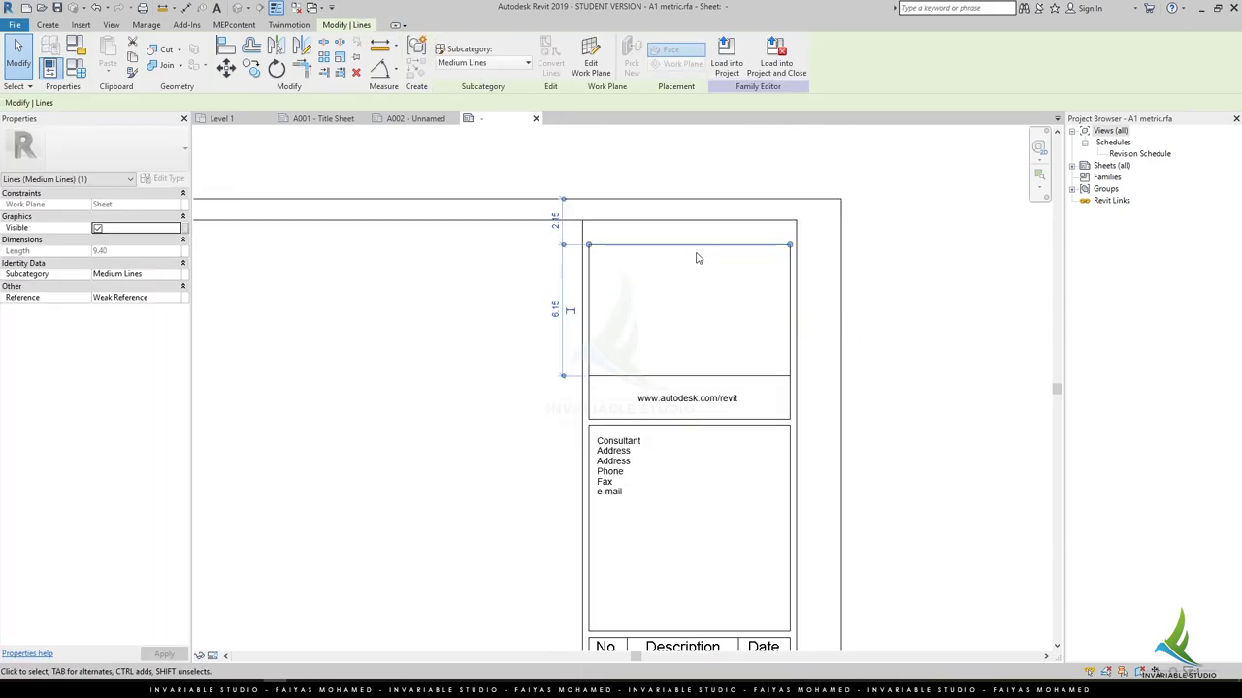
key("Up")
key("Up")
key("Escape")
scroll(691, 327, "down", 2)
scroll(691, 327, "up", 1)
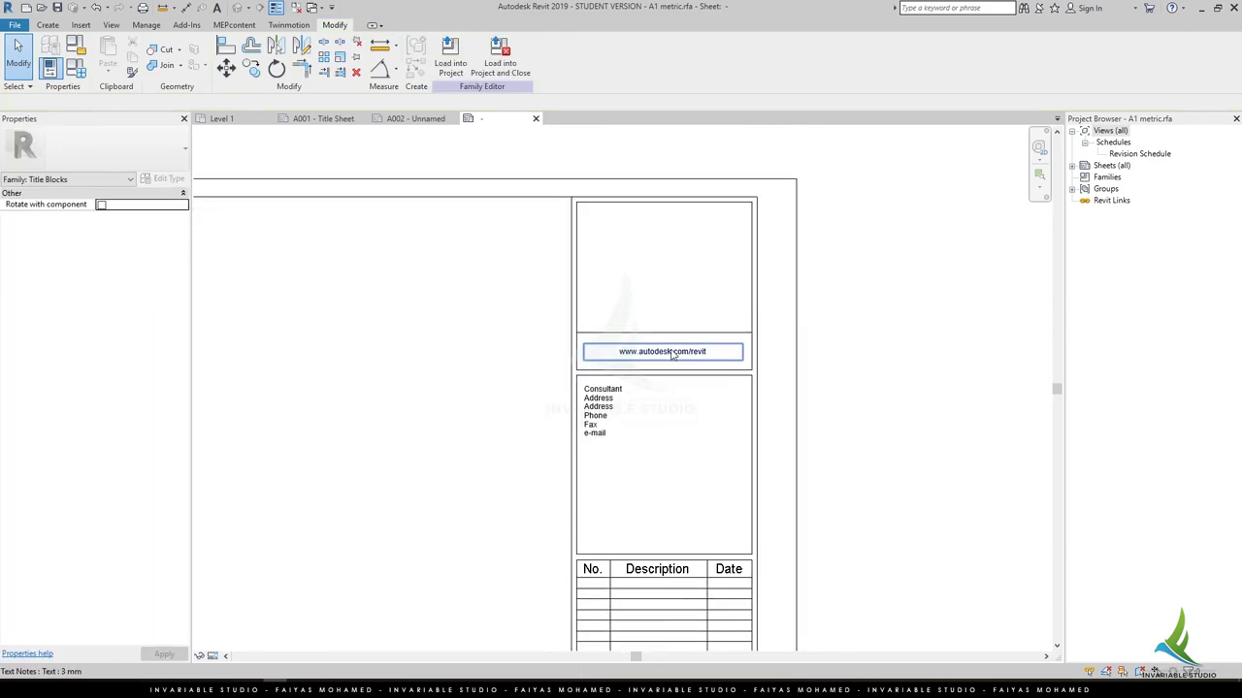
double_click(671, 352)
type("KEY PLAN")
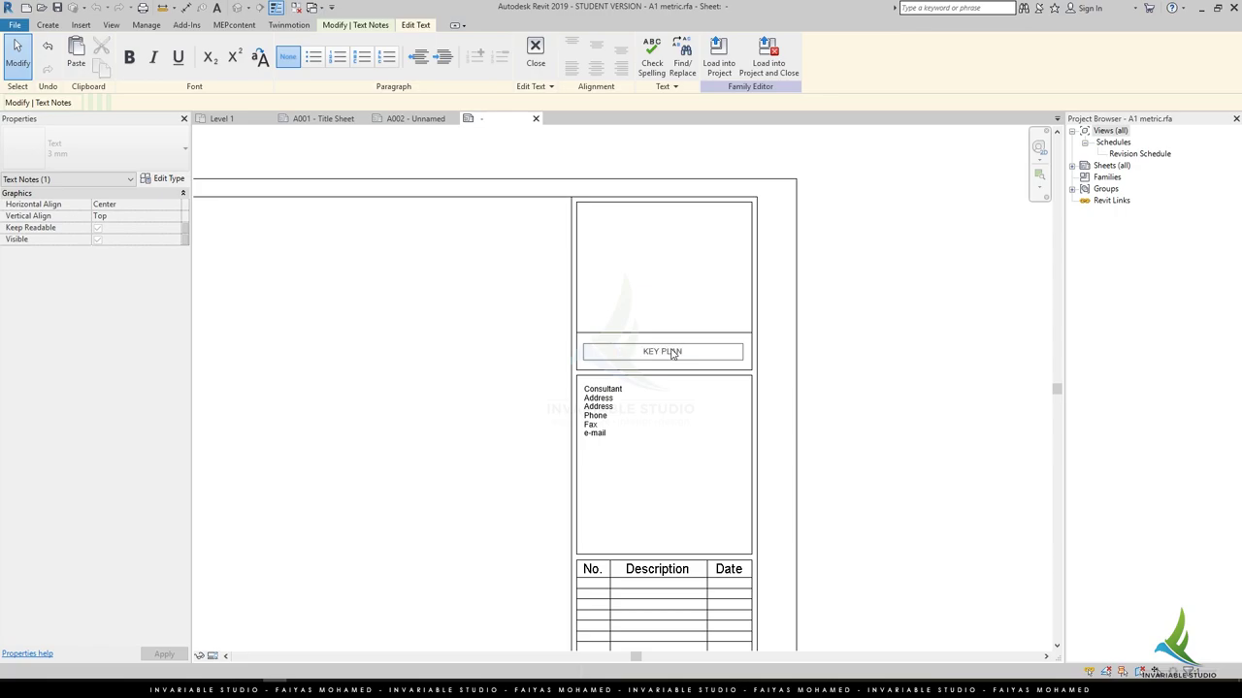
left_click(666, 430)
key("Escape")
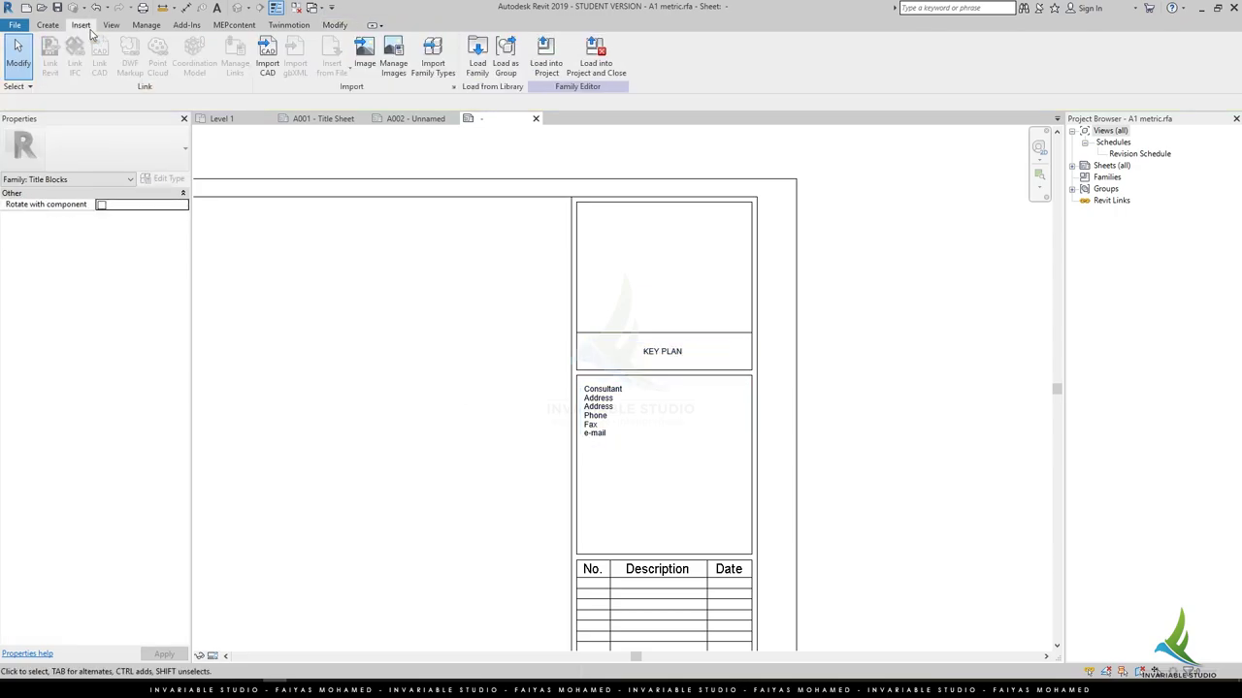
Insert architecture-1920x1080-minimal-building-4k-7899.jpg atop the key plan panel, enlarged to the panel width.
left_click(364, 53)
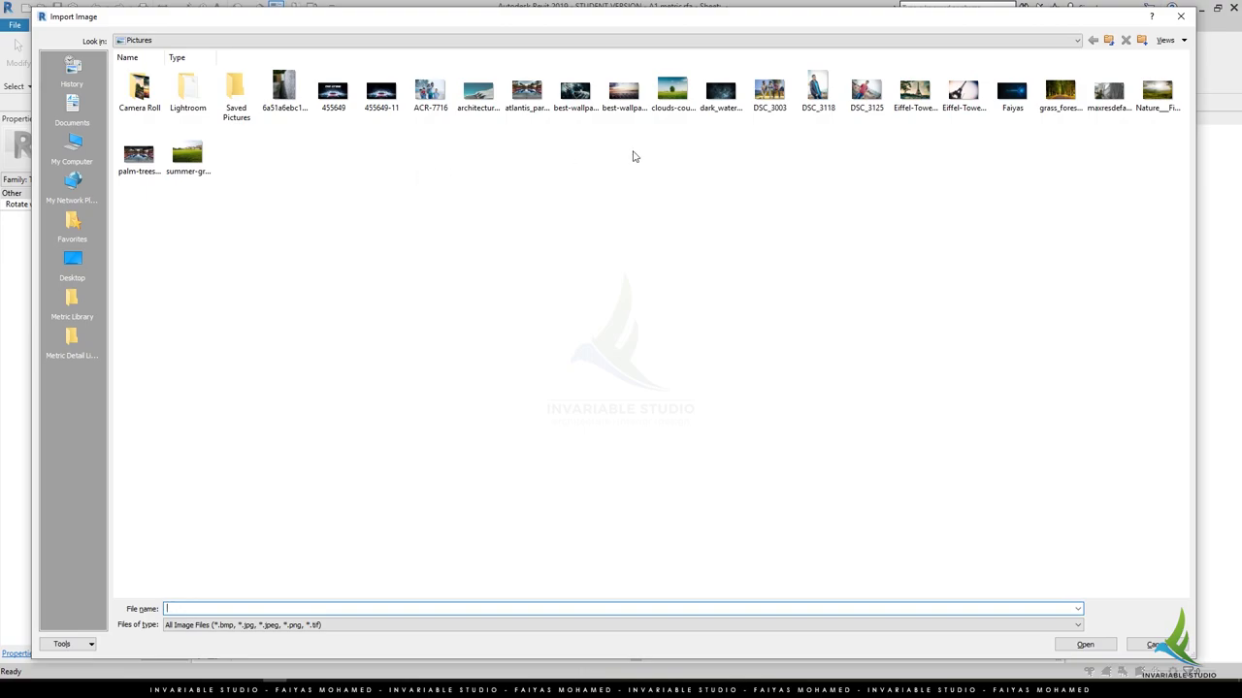
double_click(478, 90)
left_click(839, 391)
left_click_drag(648, 270, 648, 270)
scroll(645, 266, "up", 2)
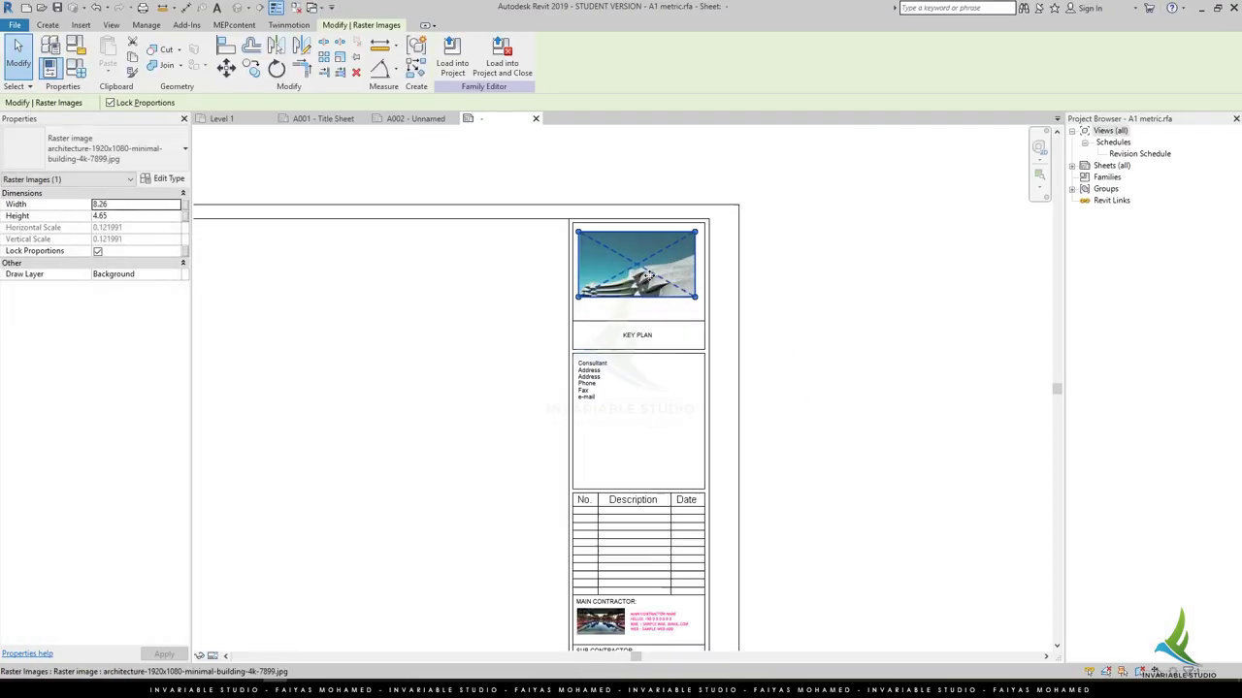
scroll(646, 267, "up", 3)
left_click_drag(748, 172, 771, 160)
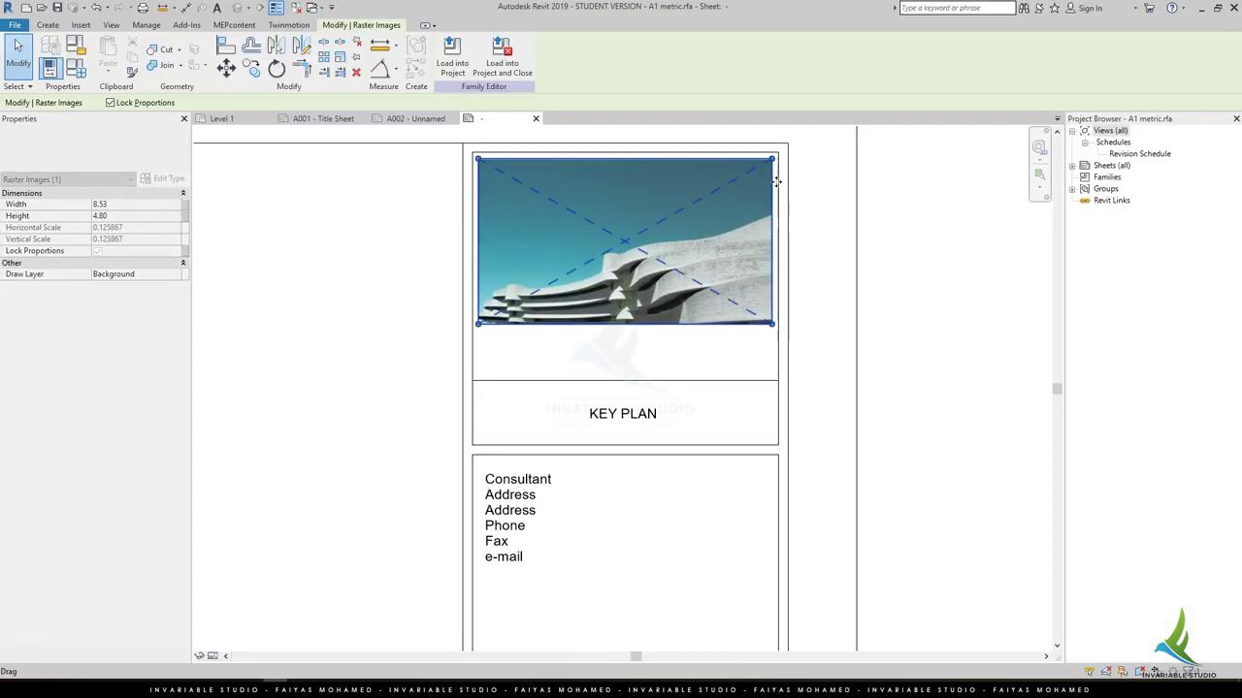
Raise the KEY PLAN heading and its box lines to sit beneath the photo.
left_click_drag(430, 349, 803, 458)
key("Up")
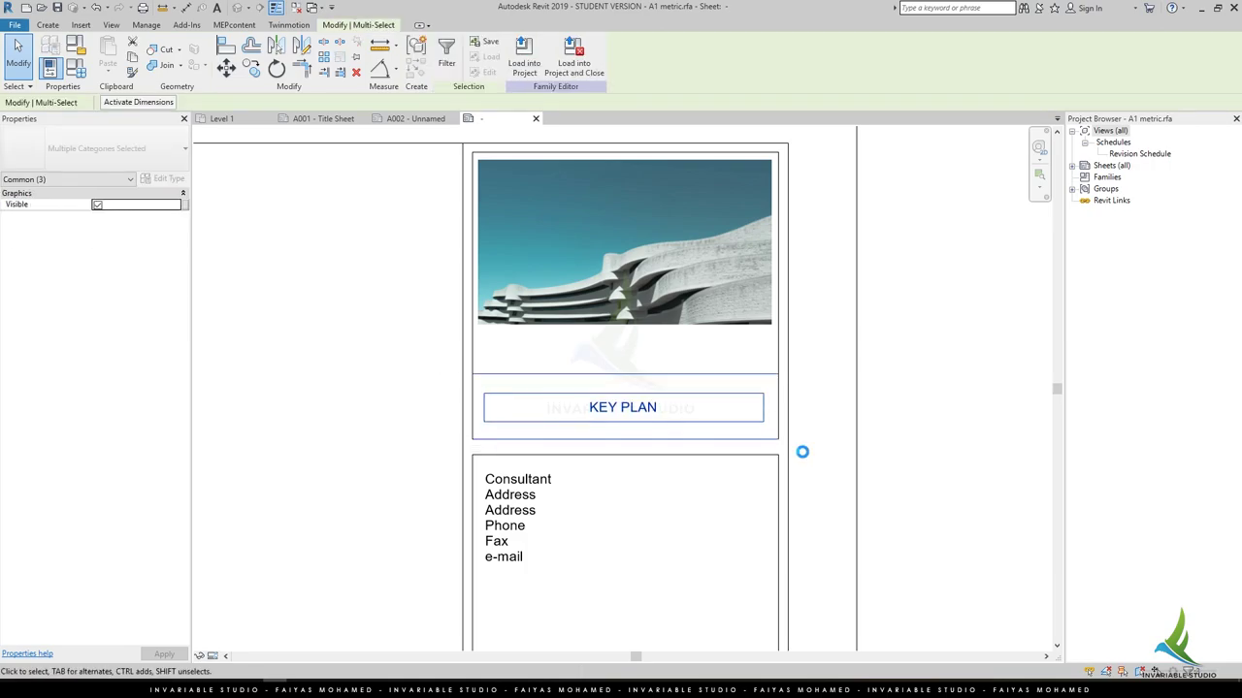
key("Up")
key("Up")
key("Up")
key("Up")
key("Escape")
left_click(659, 397)
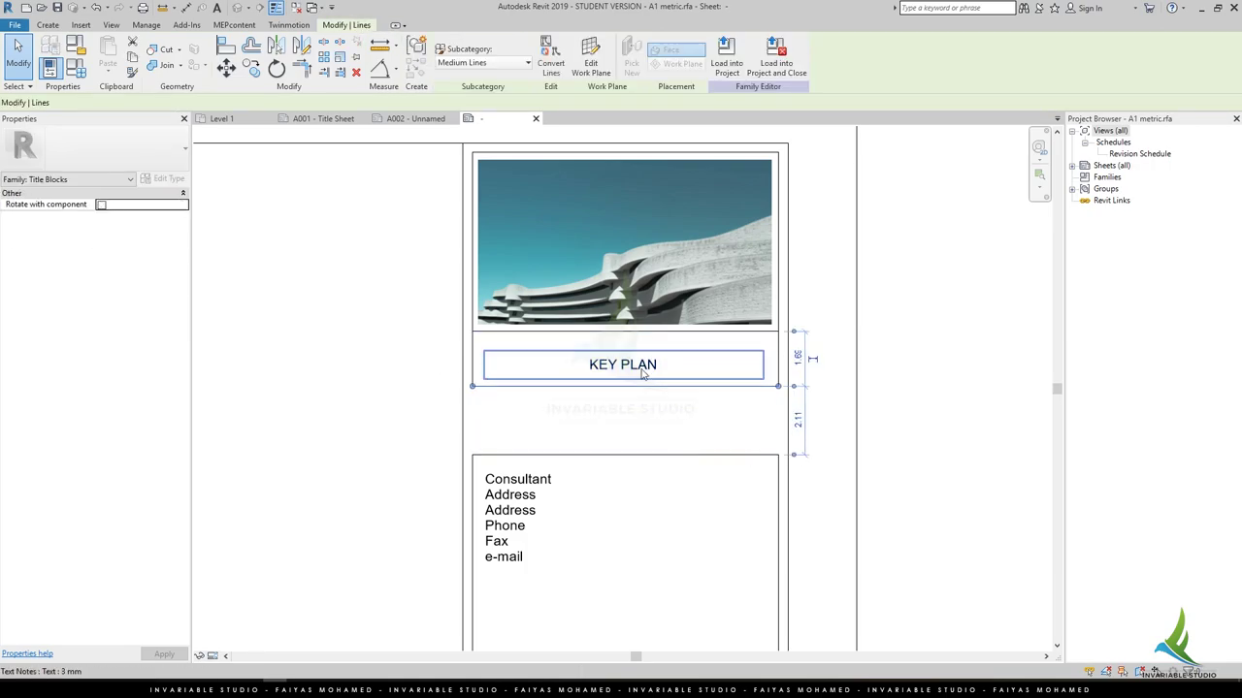
left_click(643, 367)
key("Up")
key("Up")
key("Escape")
left_click_drag(632, 395, 631, 385)
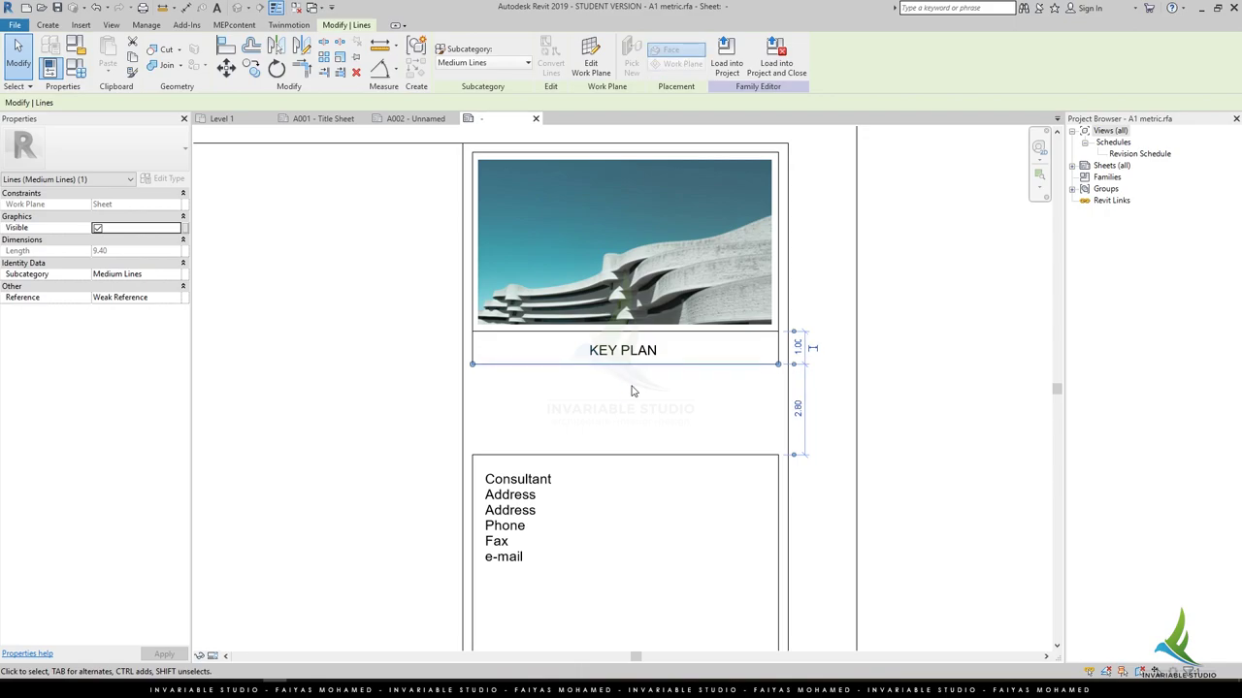
key("Escape")
left_click(80, 24)
Load the M_North Arrow-1 family from the metric Annotations library.
left_click(477, 58)
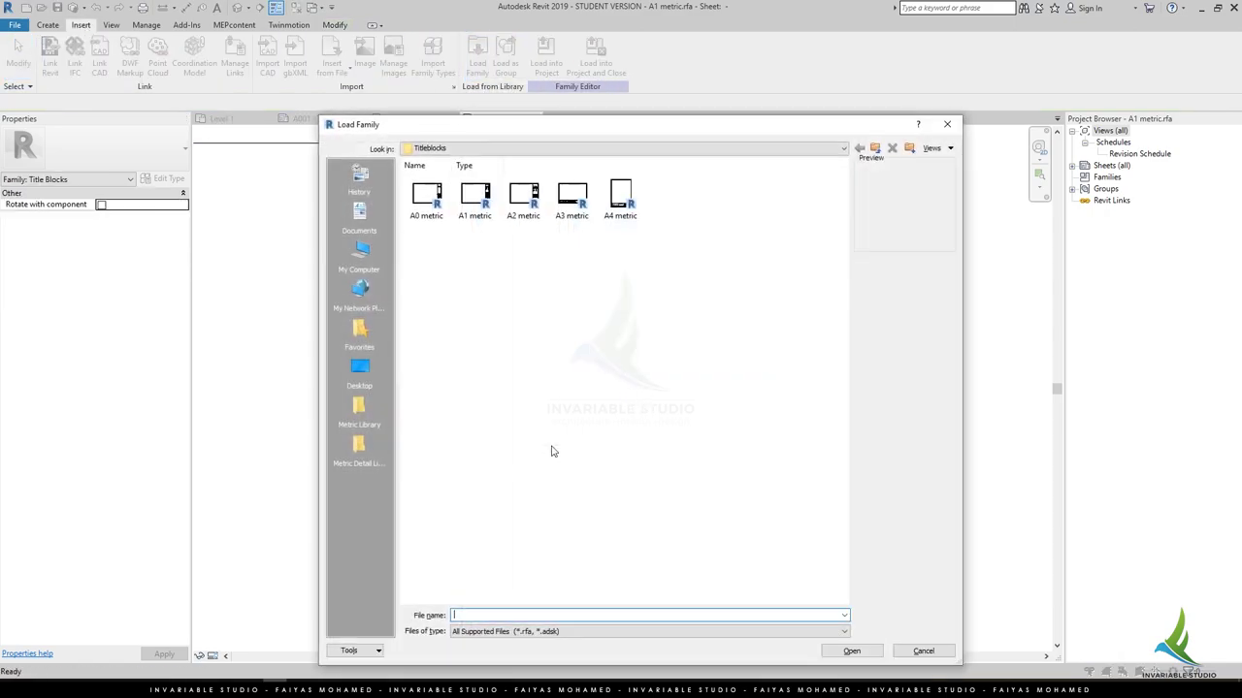
left_click(359, 412)
double_click(424, 204)
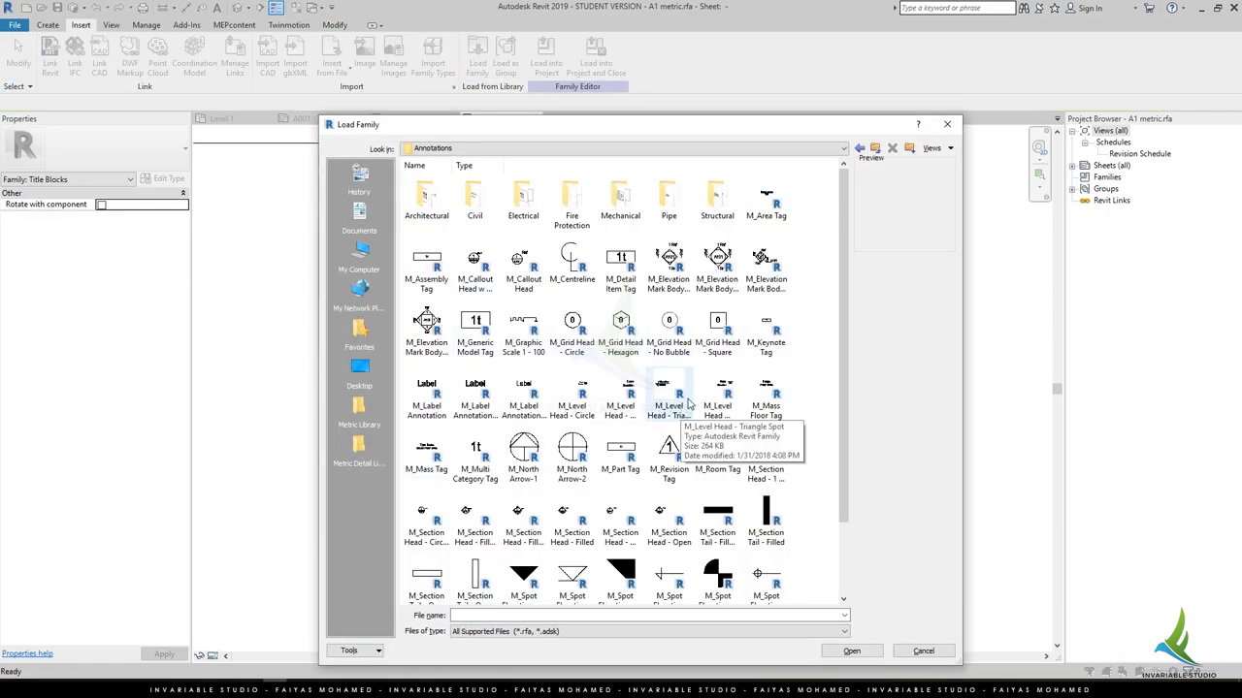
scroll(751, 245, "down", 1)
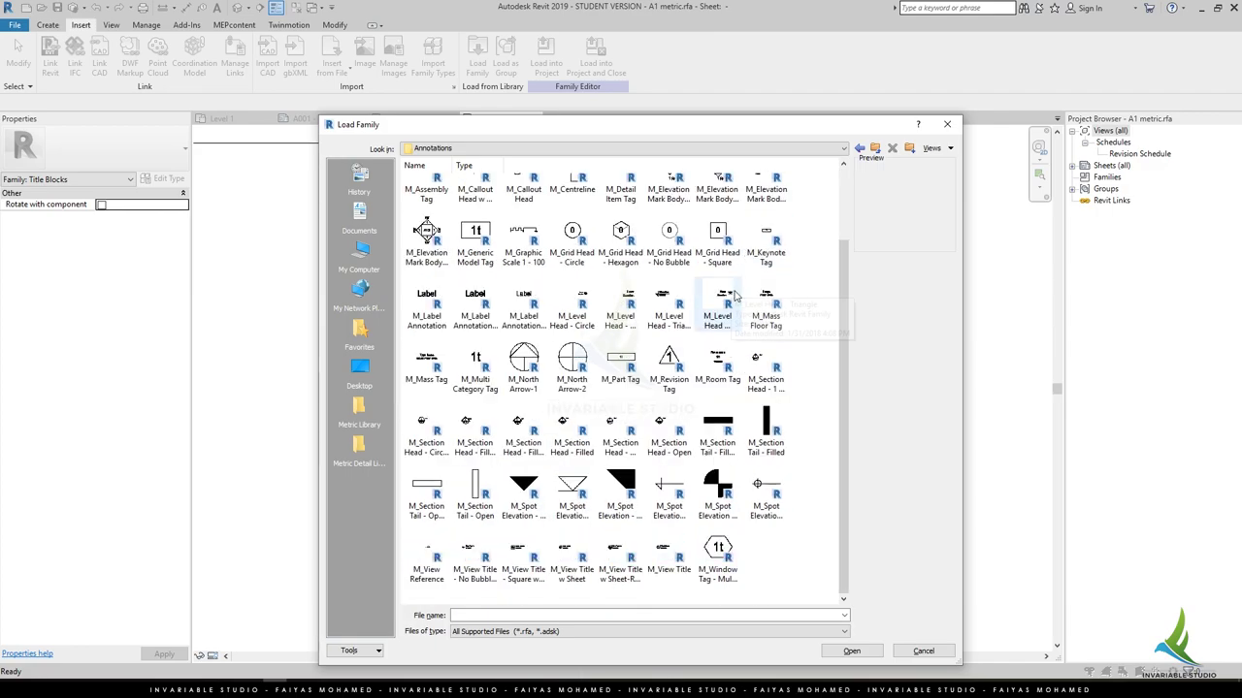
left_click(524, 364)
double_click(583, 374)
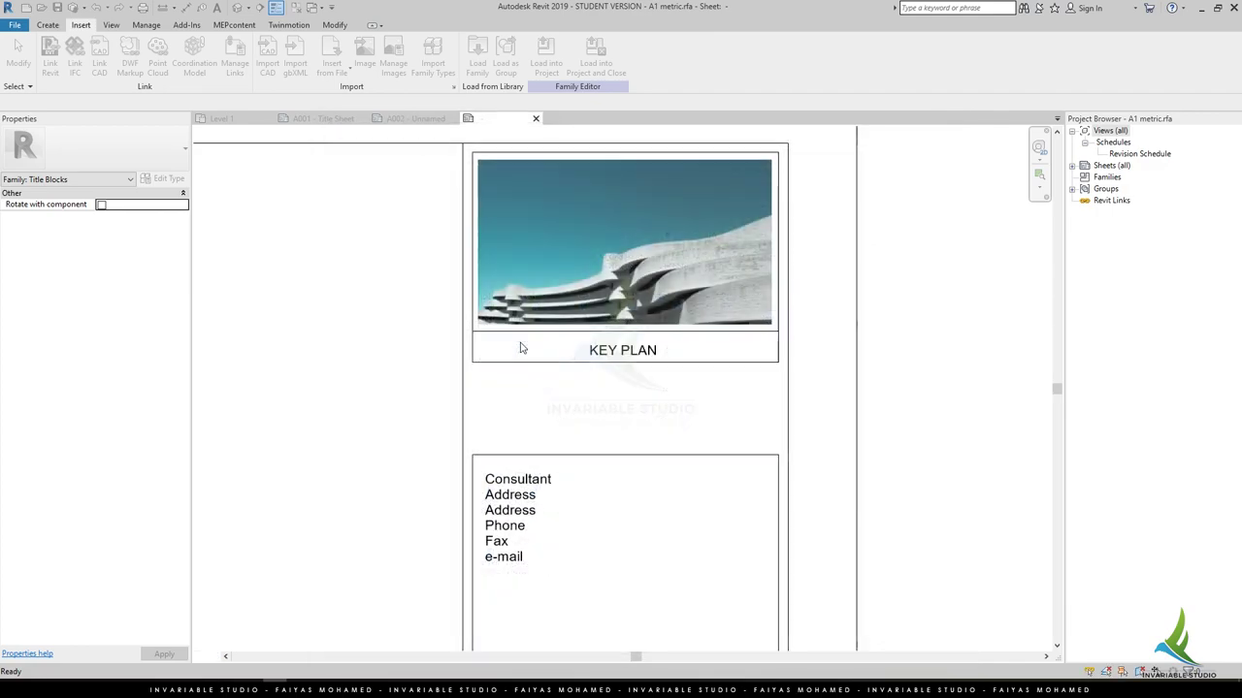
Place the M_North Arrow-1 symbol under KEY PLAN and rotate it.
left_click(48, 27)
left_click(217, 53)
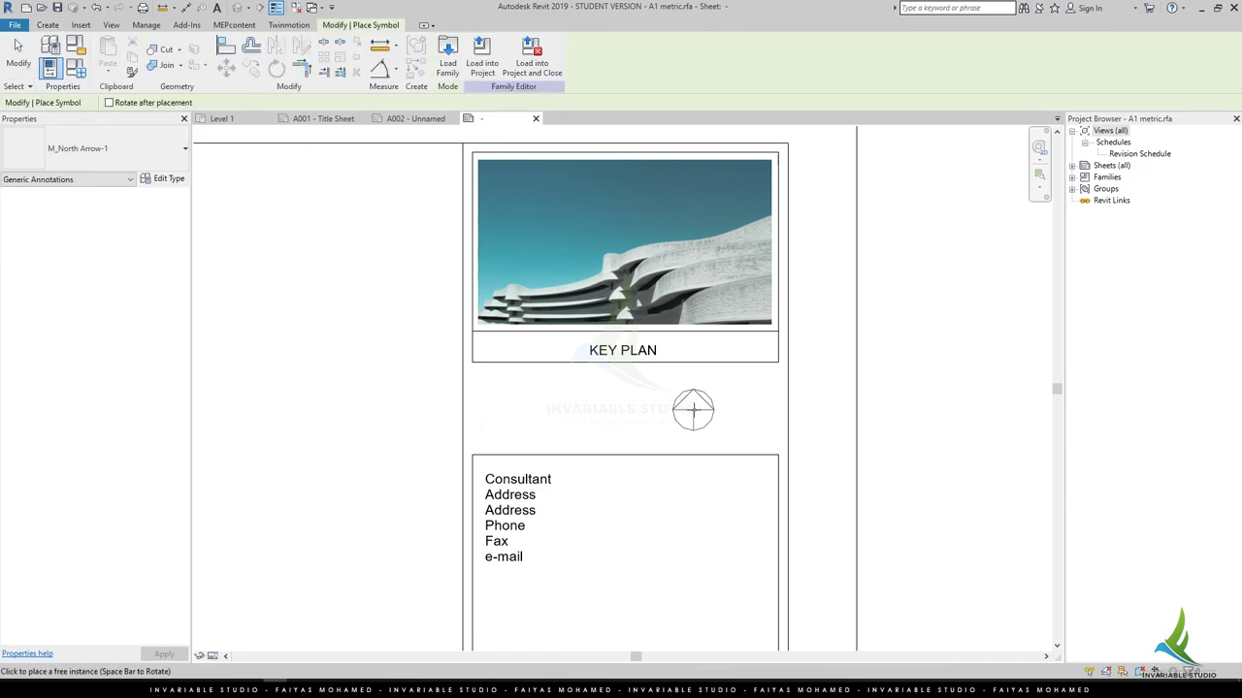
key("Escape")
left_click(750, 406)
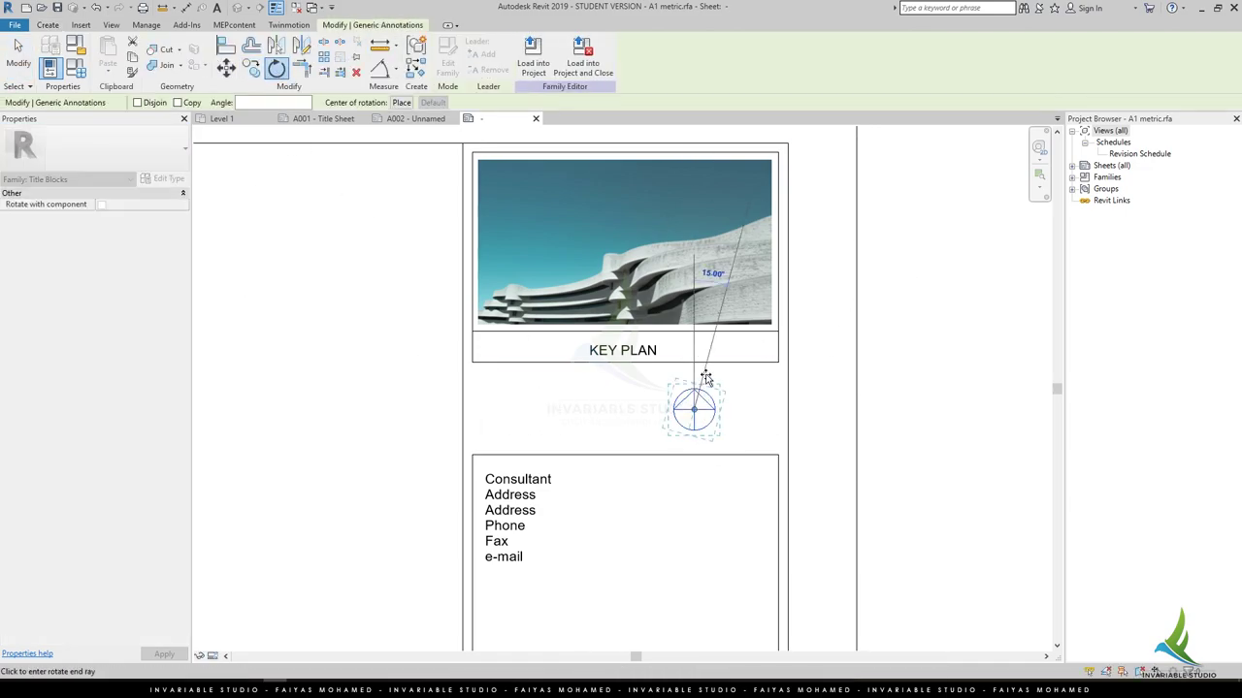
left_click(715, 400)
key("Escape")
scroll(680, 414, "up", 1)
Draw a vertical divider line below KEY PLAN and move the north arrow into the right-hand cell.
key("l")
key("i")
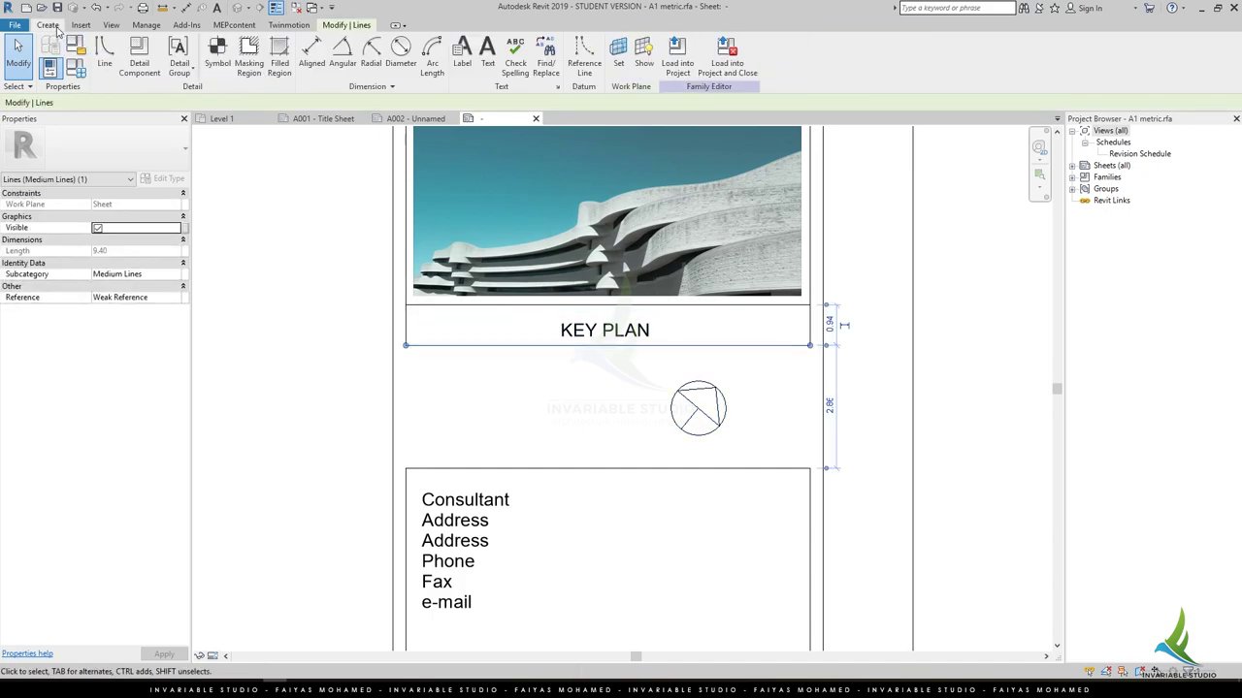
left_click(667, 469)
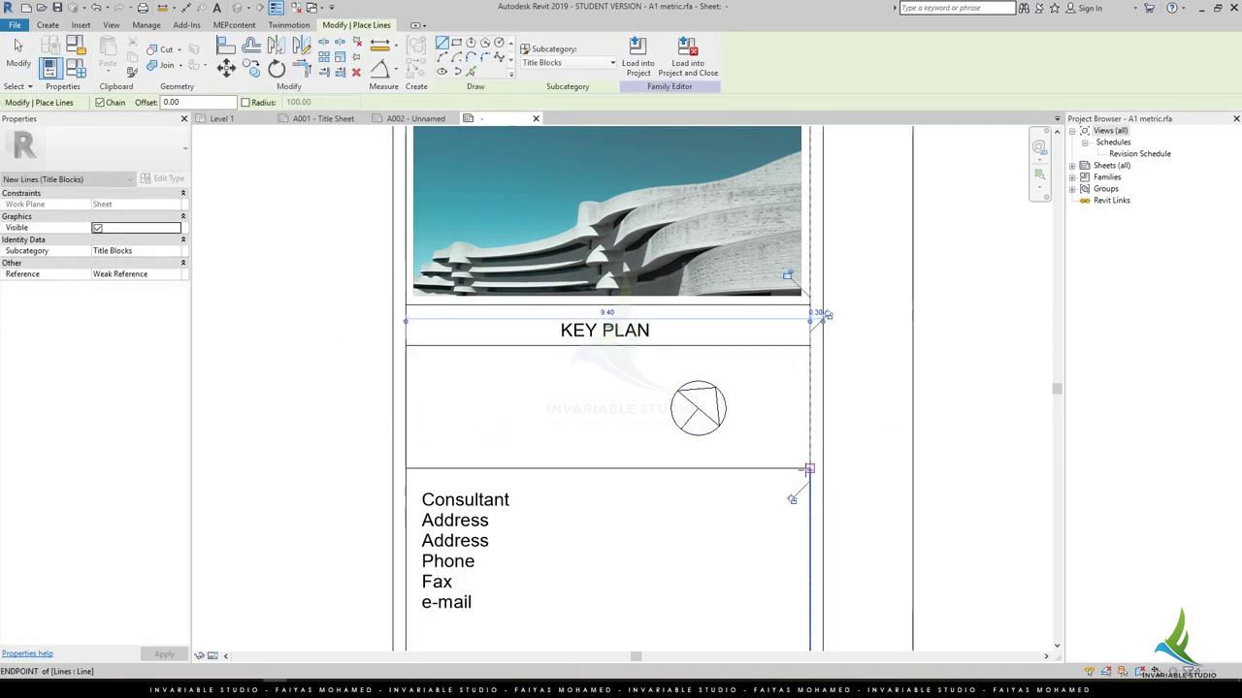
left_click(667, 346)
key("Escape")
key("Escape")
left_click(676, 428)
left_click_drag(676, 428, 716, 428)
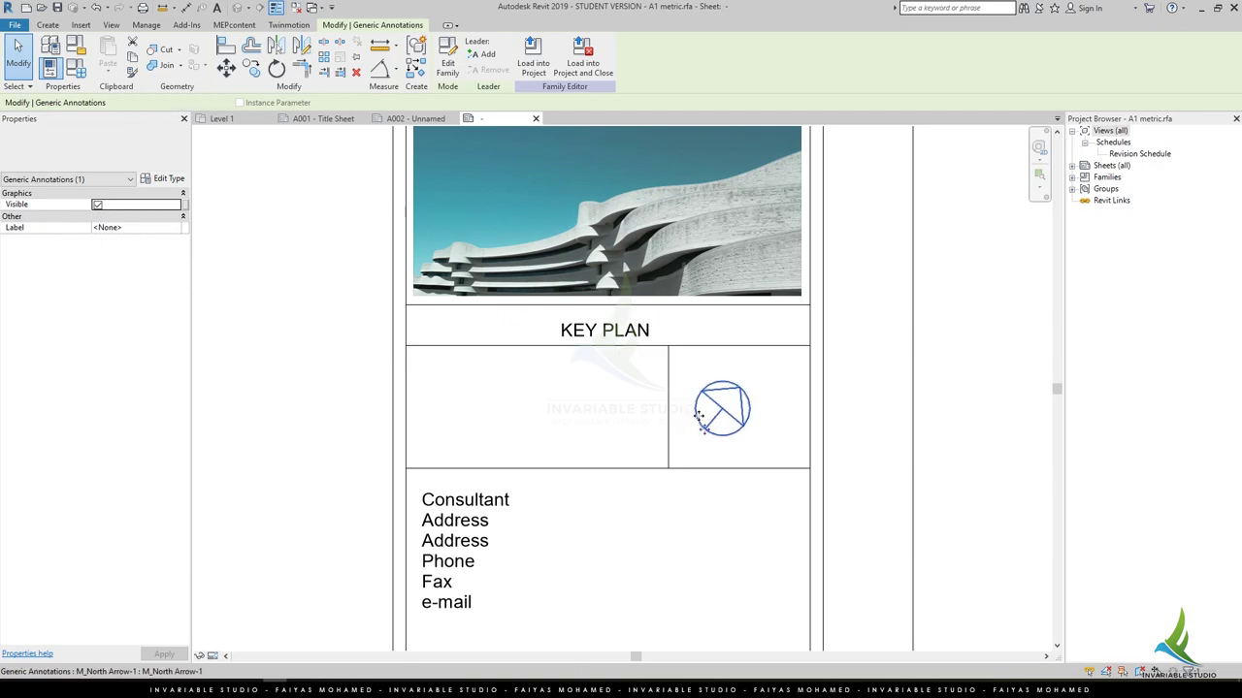
key("Escape")
Sketch a triangular filled region inside the north arrow circle.
left_click(48, 25)
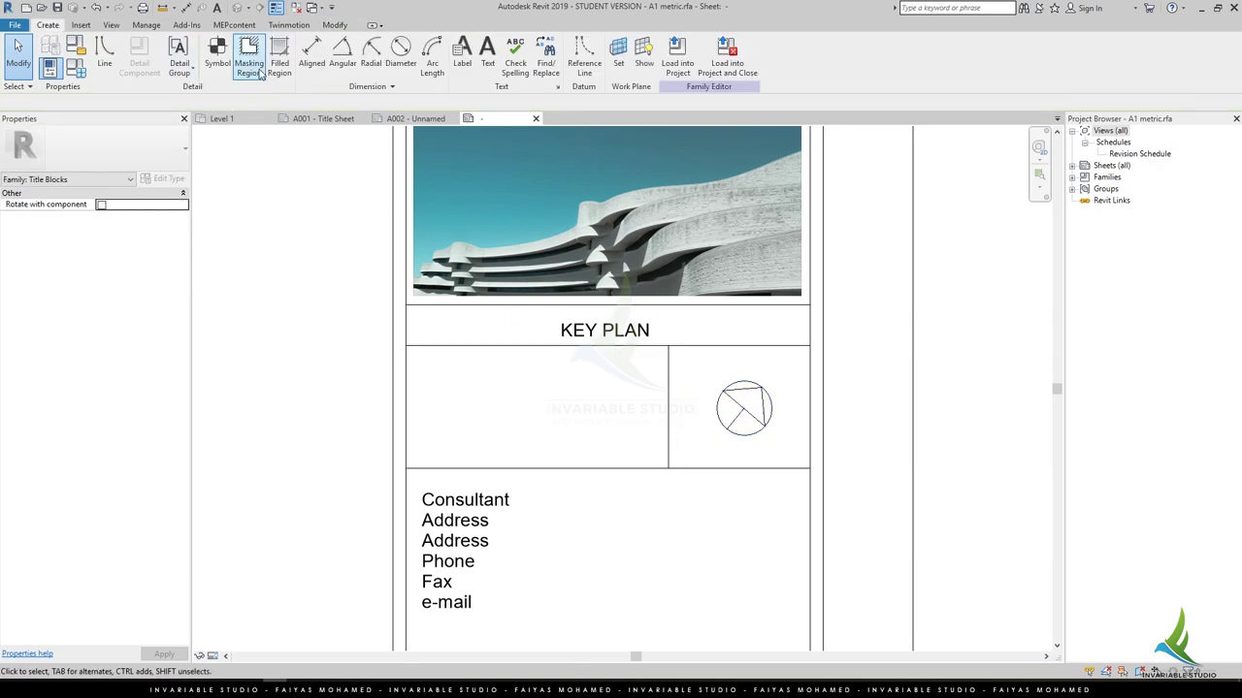
left_click(278, 48)
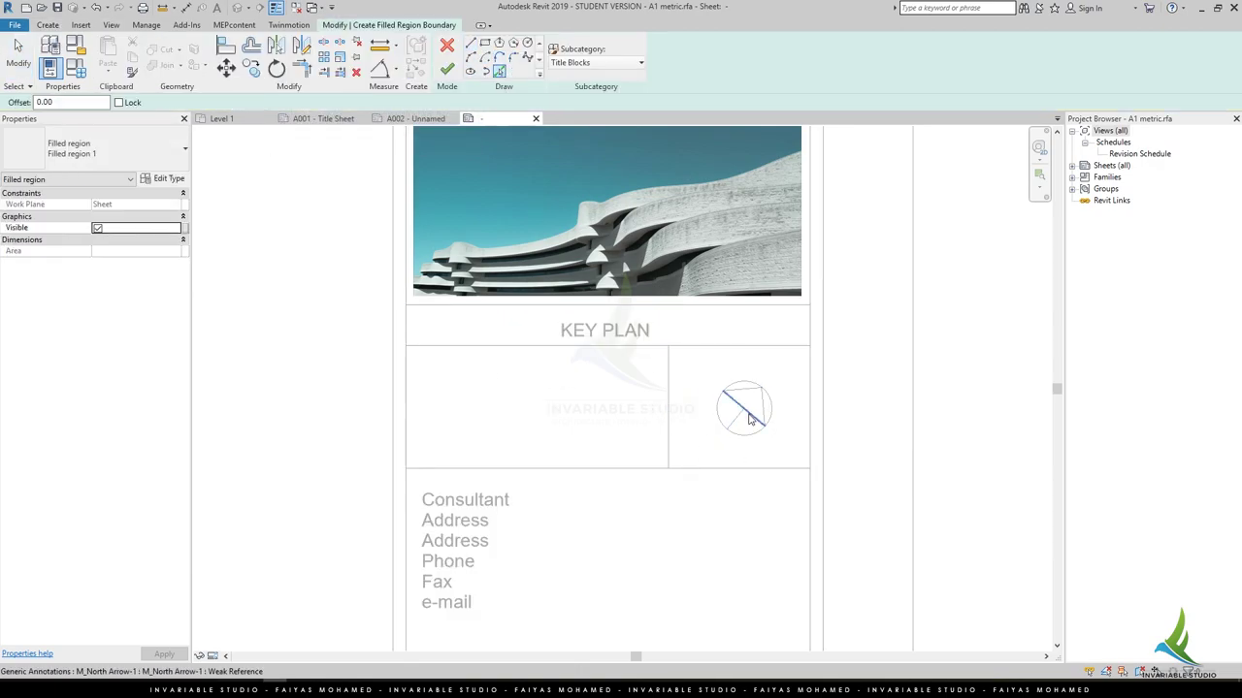
scroll(764, 415, "up", 3)
left_click(469, 43)
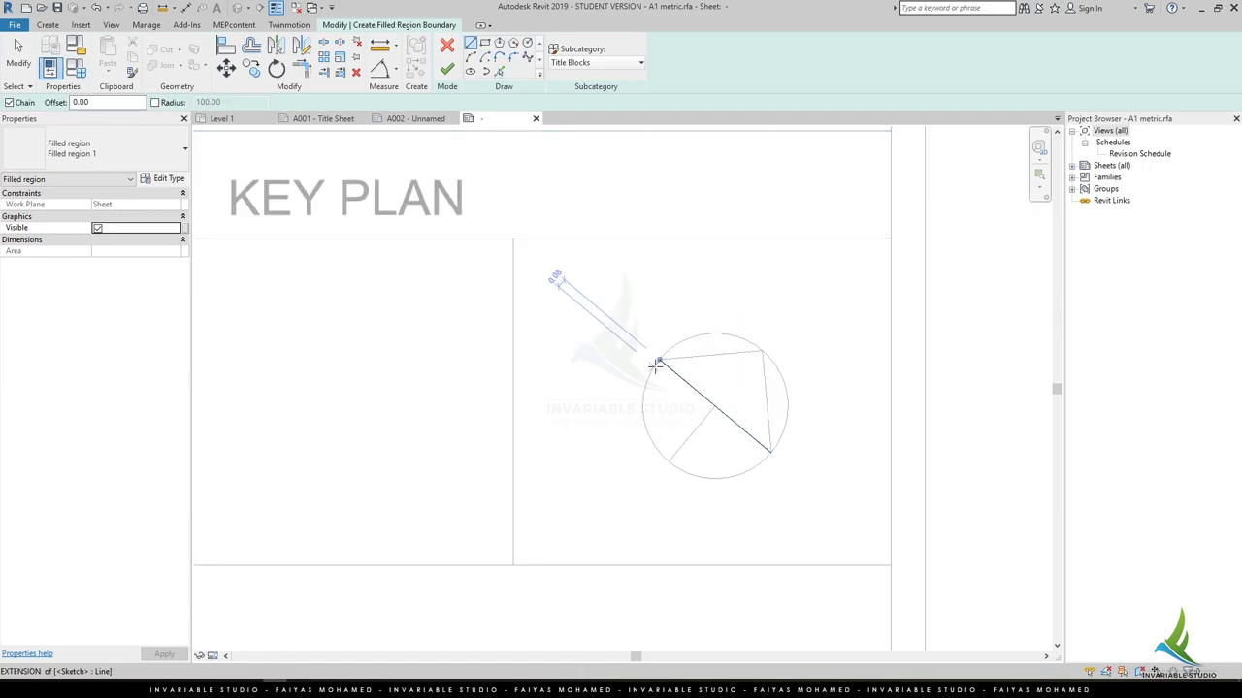
left_click(761, 352)
left_click(772, 452)
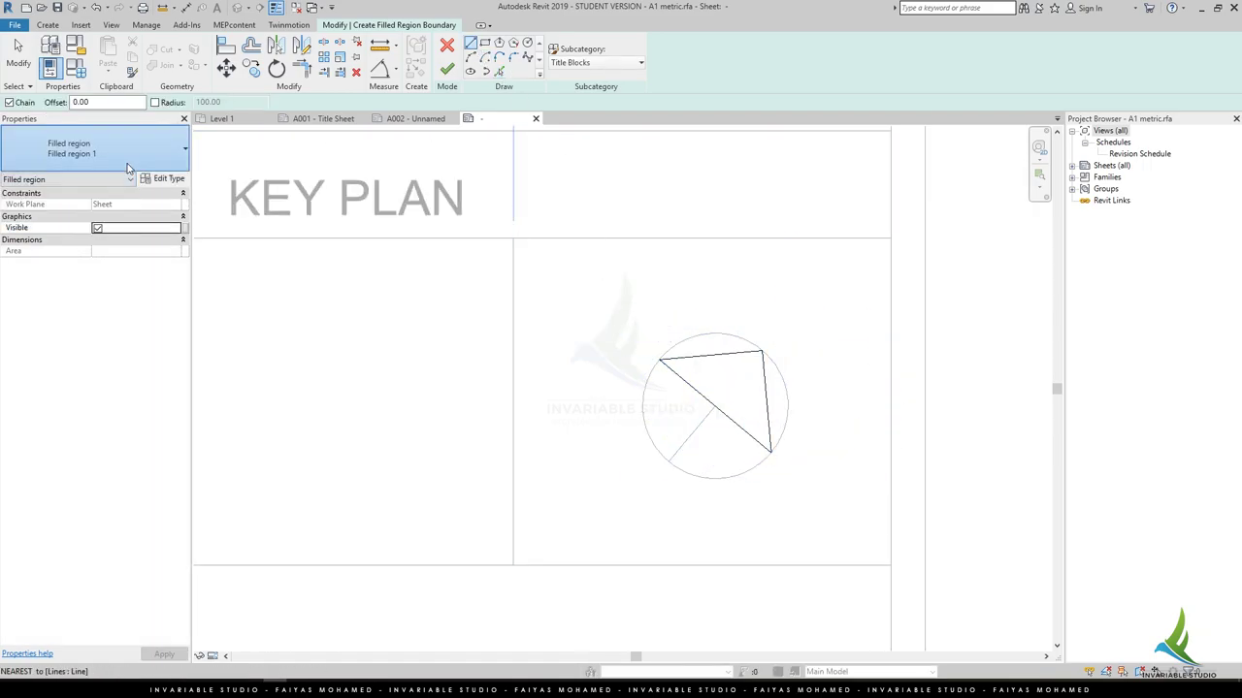
left_click(446, 70)
key("Escape")
Set the filled triangle's Foreground Fill Pattern to Solid fill.
left_click(689, 361)
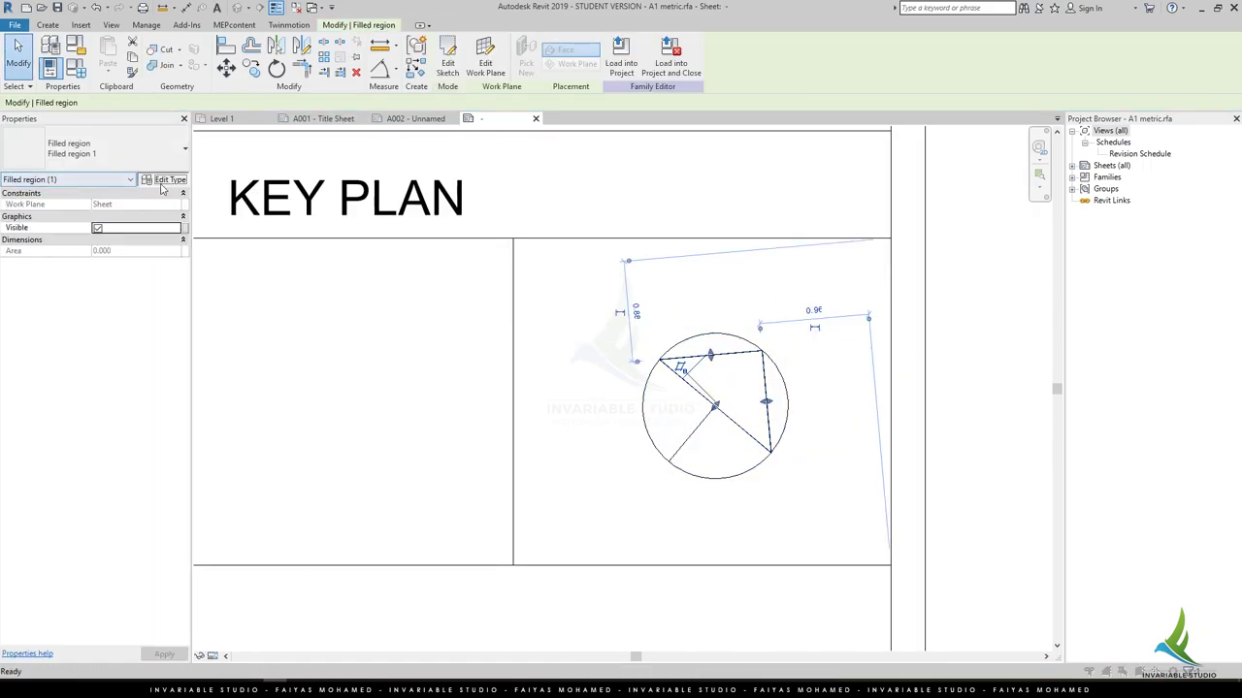
left_click(163, 179)
left_click(368, 244)
left_click(437, 243)
left_click(408, 237)
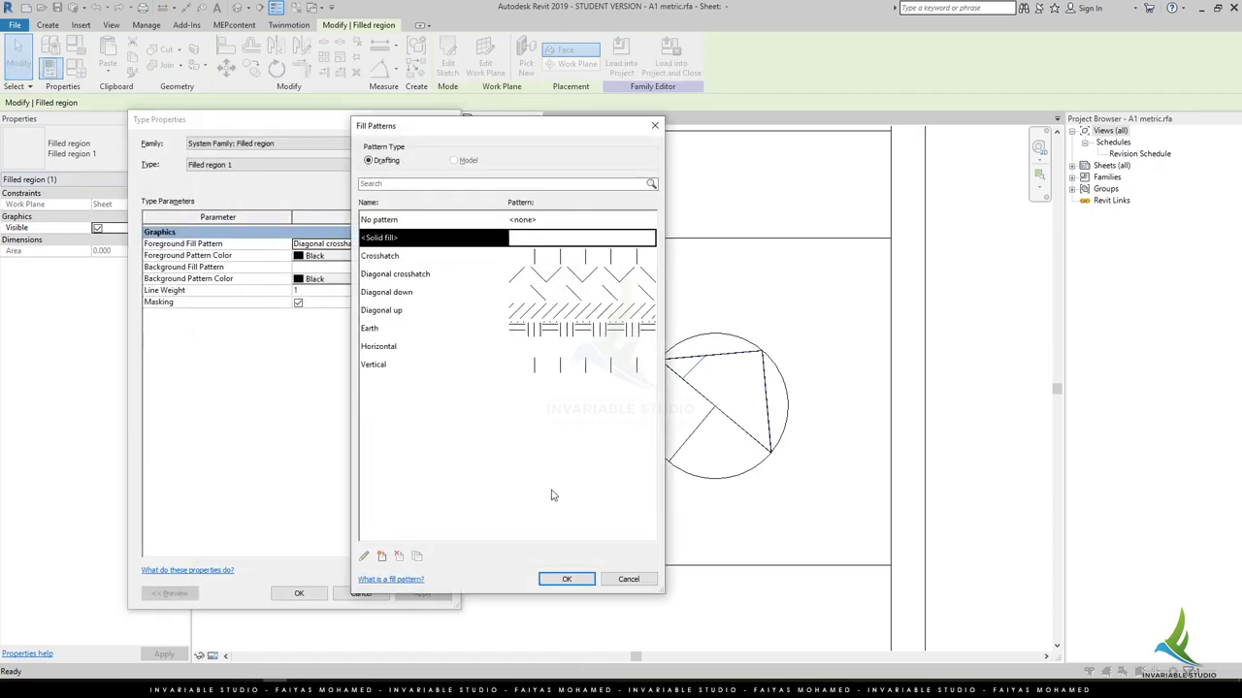
left_click(568, 581)
left_click(299, 593)
left_click(436, 531)
Copy the KEY PLAN text note into the box below with CO.
scroll(631, 421, "down", 5)
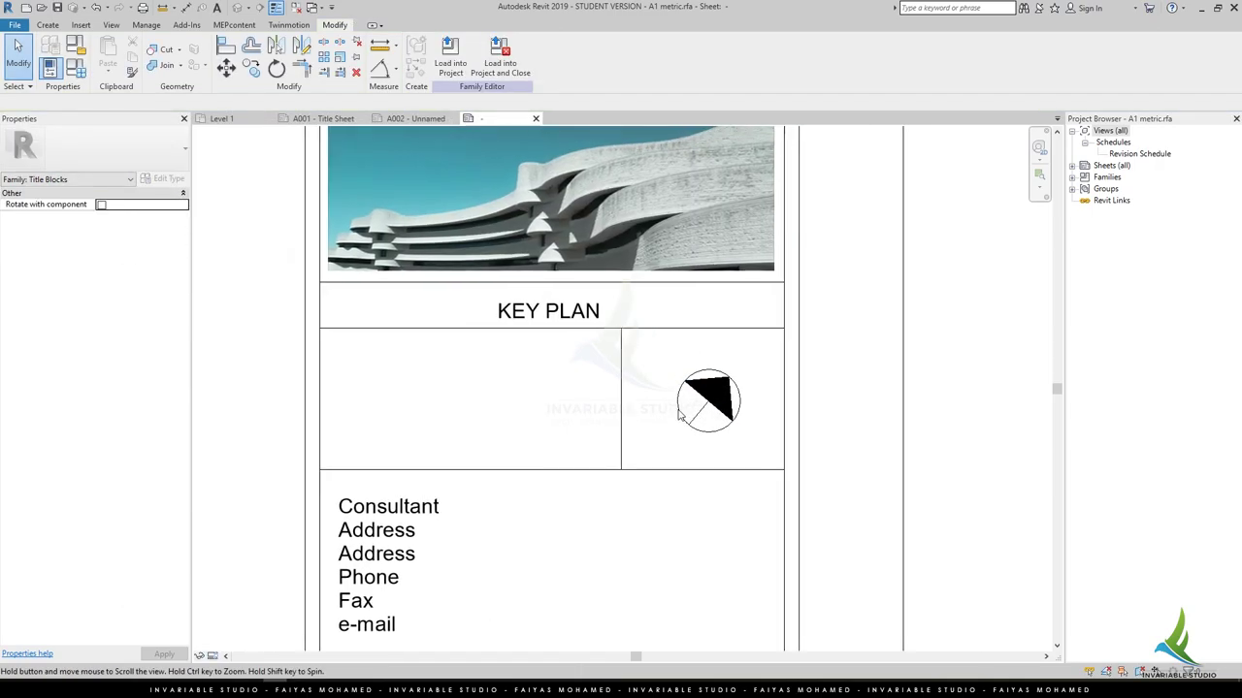
left_click(766, 308)
key("c")
key("o")
left_click(343, 284)
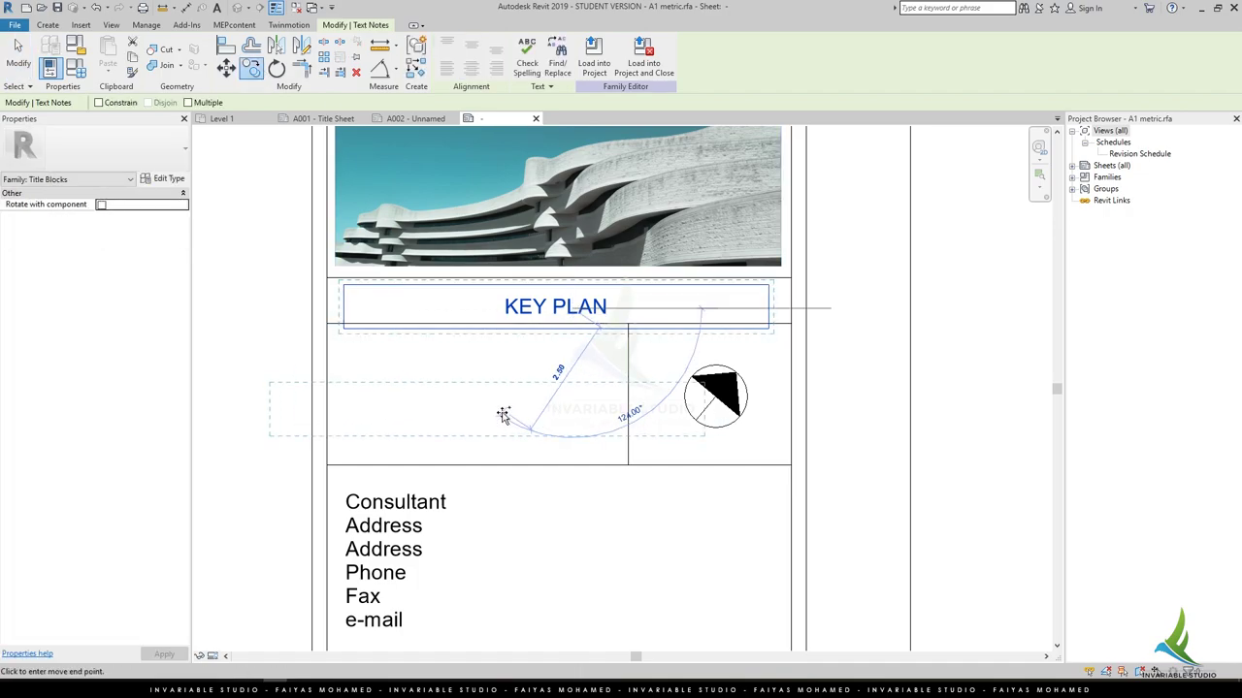
left_click(272, 378)
Reposition and narrow the copied note, then retype it as PROJECT NORTH.
left_click_drag(271, 378, 340, 378)
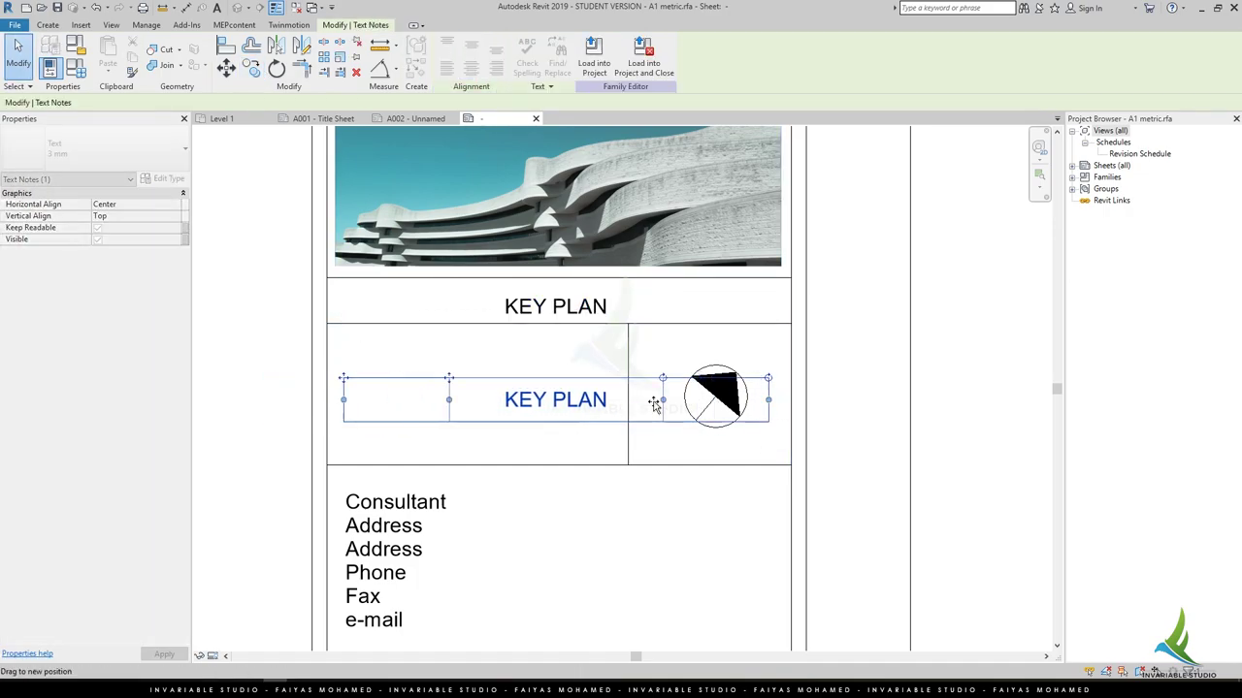
left_click_drag(763, 400, 624, 402)
mouse_move(339, 399)
left_mouse_down()
mouse_move(489, 400)
mouse_move(382, 379)
left_mouse_up()
double_click(440, 403)
type("PROJECT NORTH")
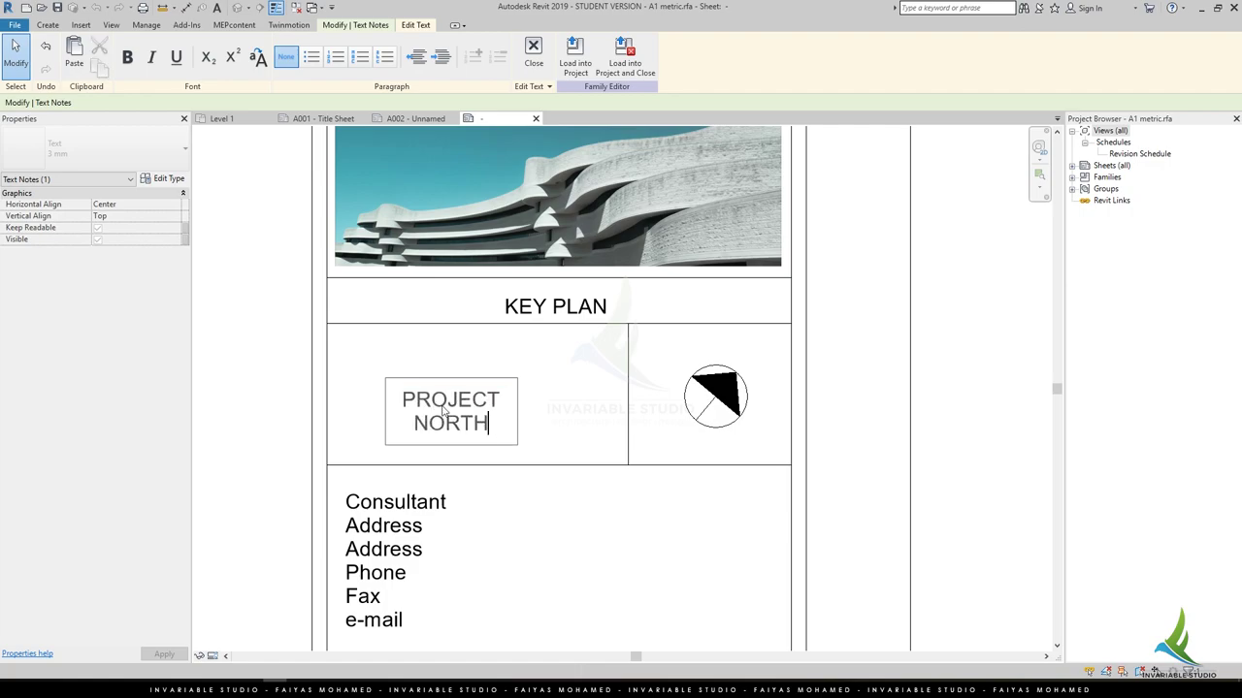
left_click(602, 592)
left_click(383, 448)
Check the PROJECT NORTH note and north arrow placement in the key plan area.
scroll(994, 579, "down", 2)
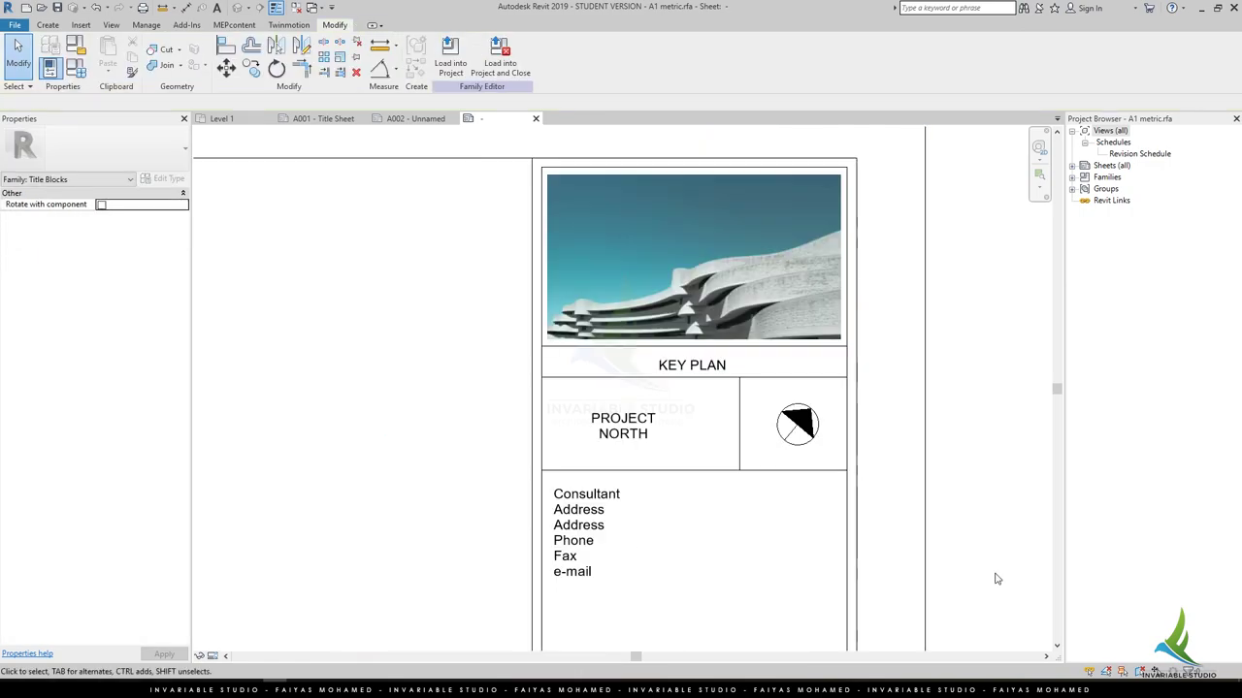
middle_click_drag(994, 579, 826, 391)
scroll(826, 391, "down", 2)
scroll(568, 437, "down", 1)
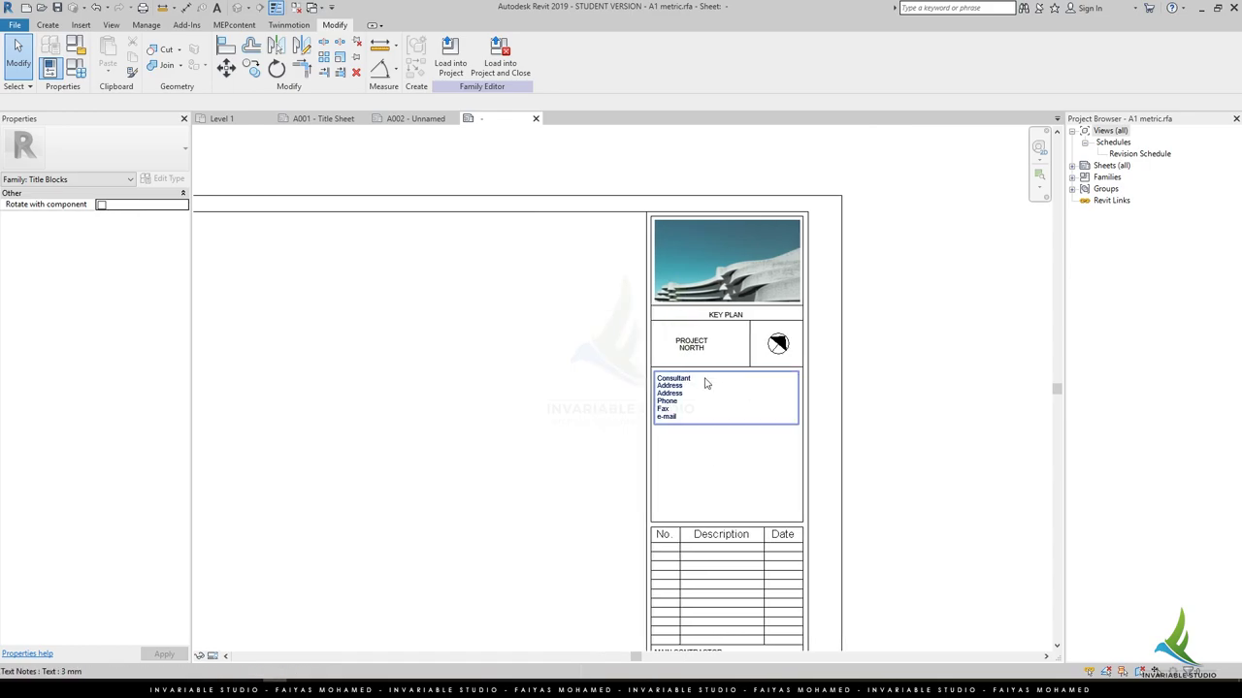
left_click(764, 368)
left_click(777, 344)
scroll(789, 348, "up", 3)
left_click_drag(417, 286, 704, 406)
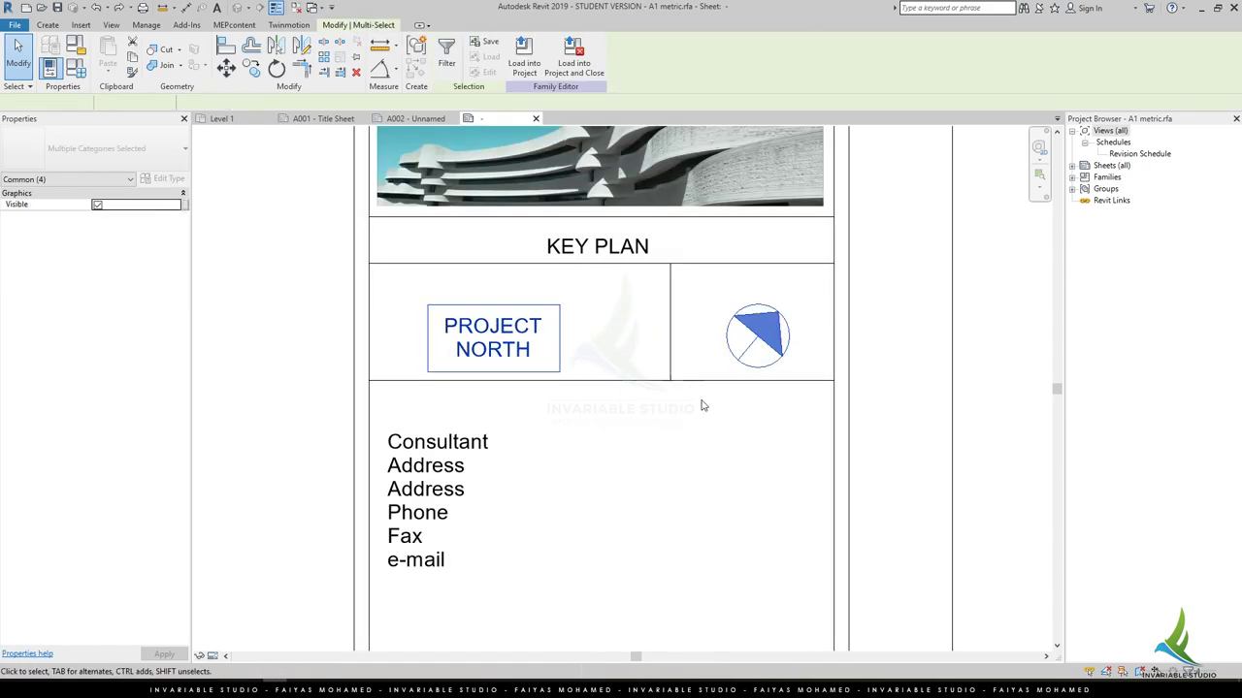
left_click(707, 416)
left_click(867, 437)
scroll(868, 438, "down", 4)
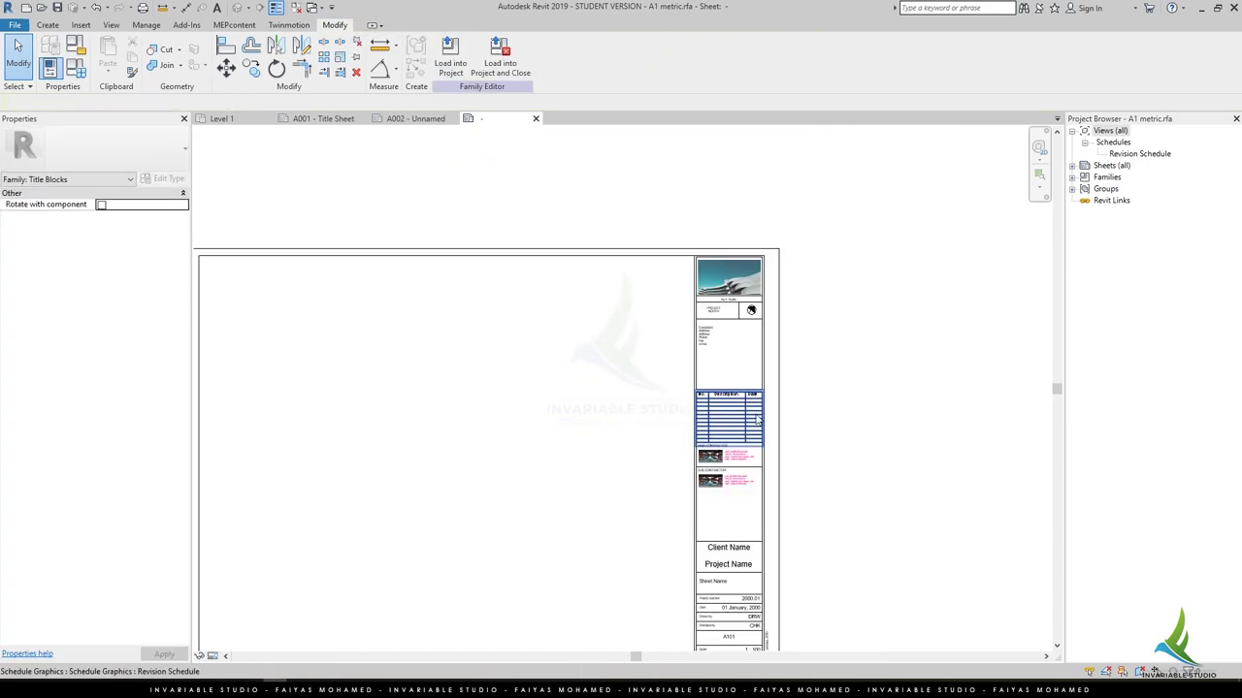
Reload the title block into the project, overwriting it, and reopen the family for editing.
left_click(450, 58)
left_click(610, 310)
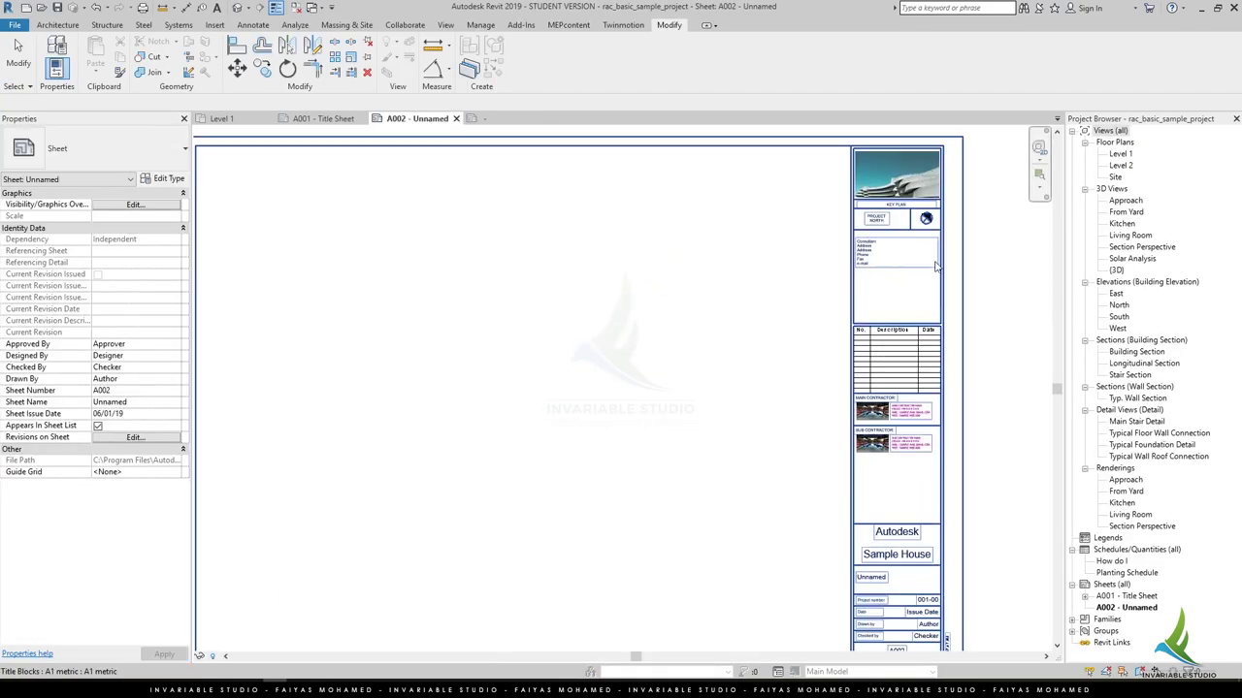
scroll(737, 372, "down", 1)
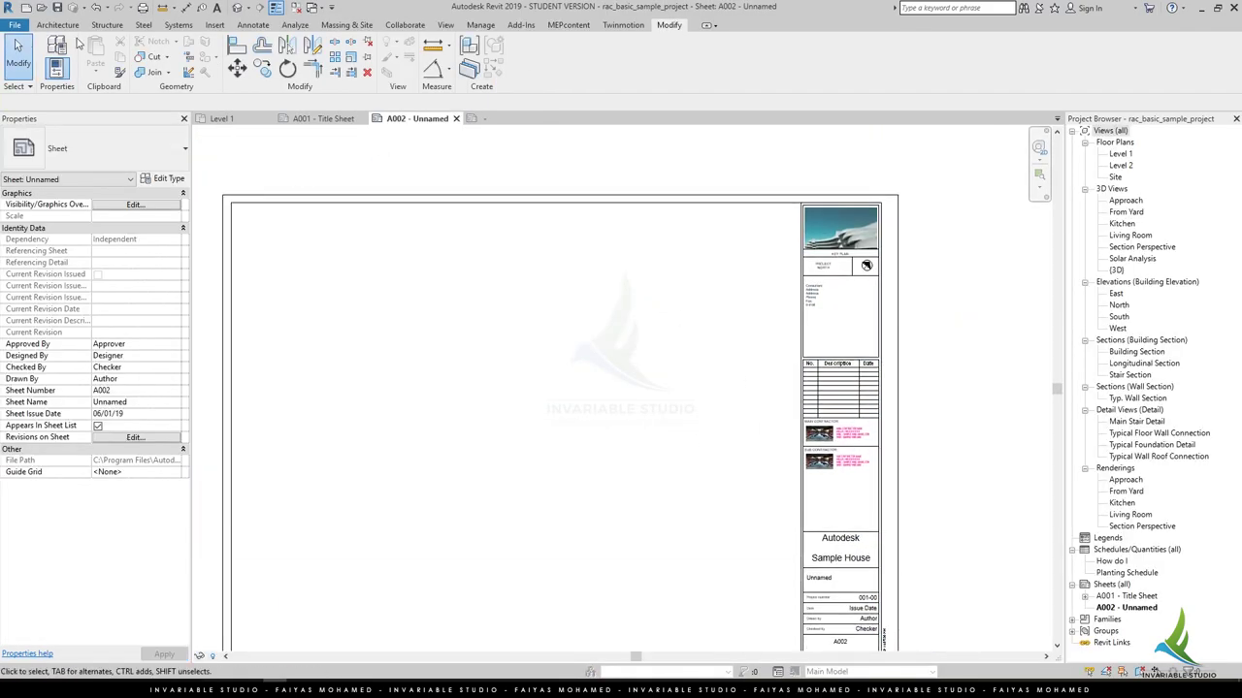
left_click(57, 24)
left_click(215, 27)
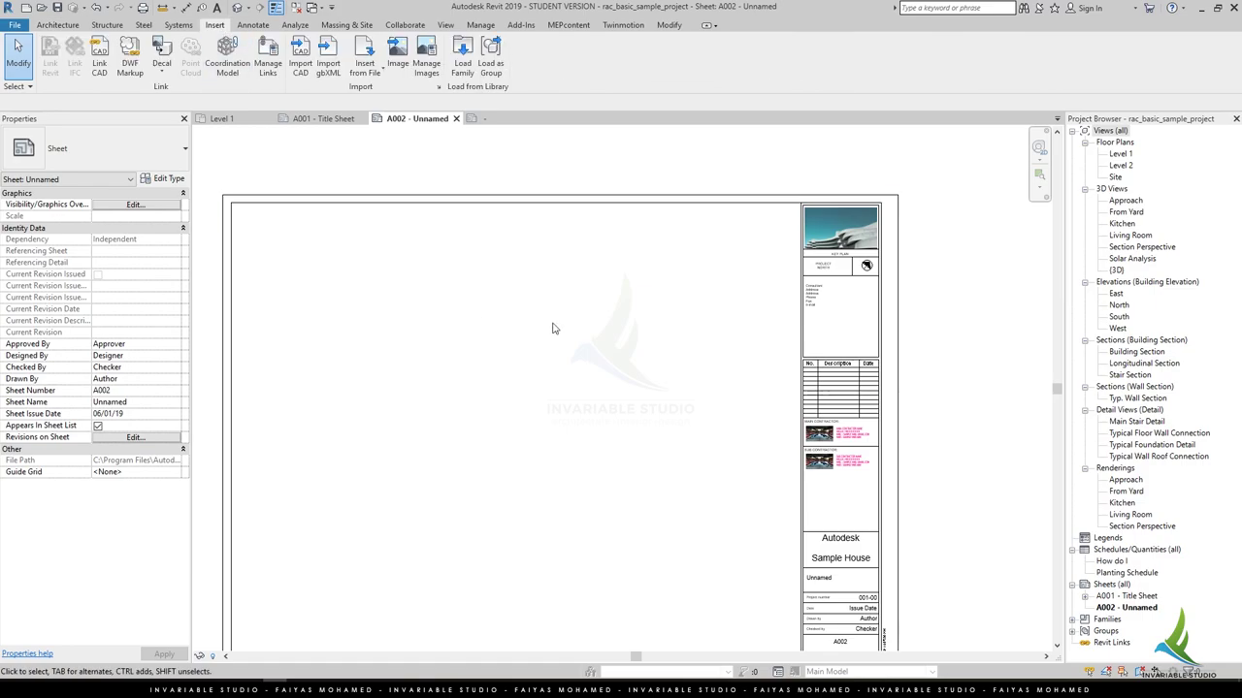
double_click(802, 339)
Copy the Consultant text note downward and nudge the copy lower.
scroll(668, 363, "up", 3)
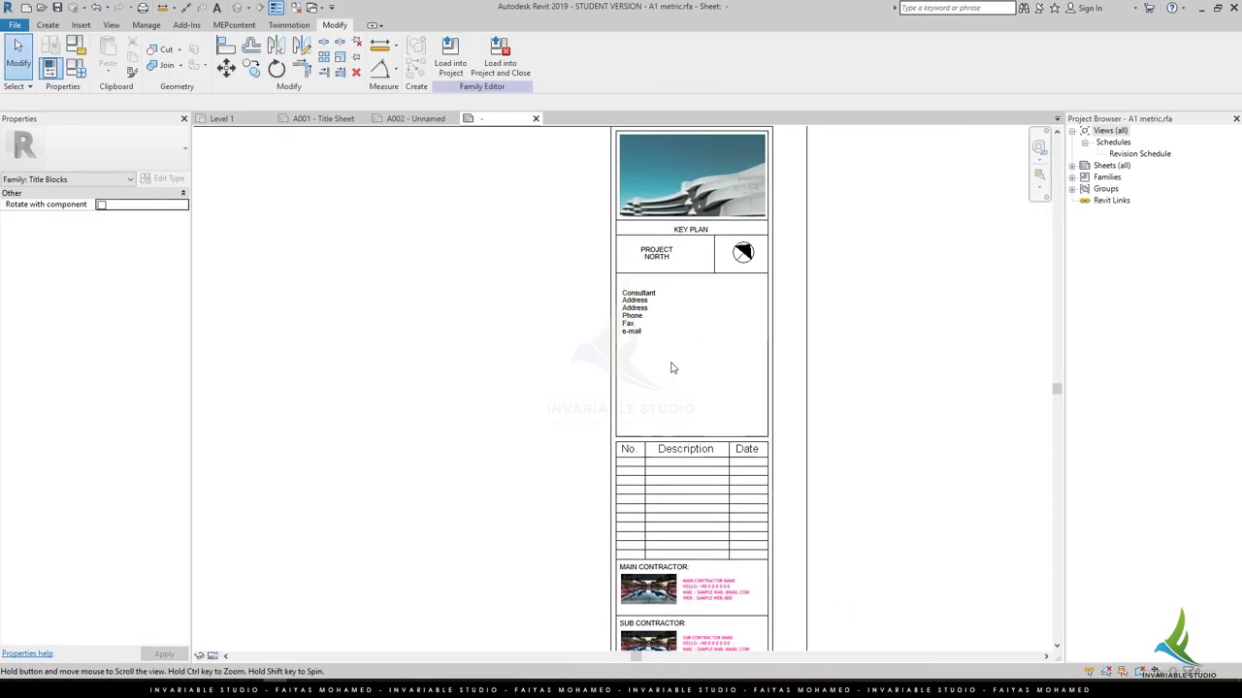
scroll(668, 362, "up", 2)
left_click(635, 291)
key("c")
key("o")
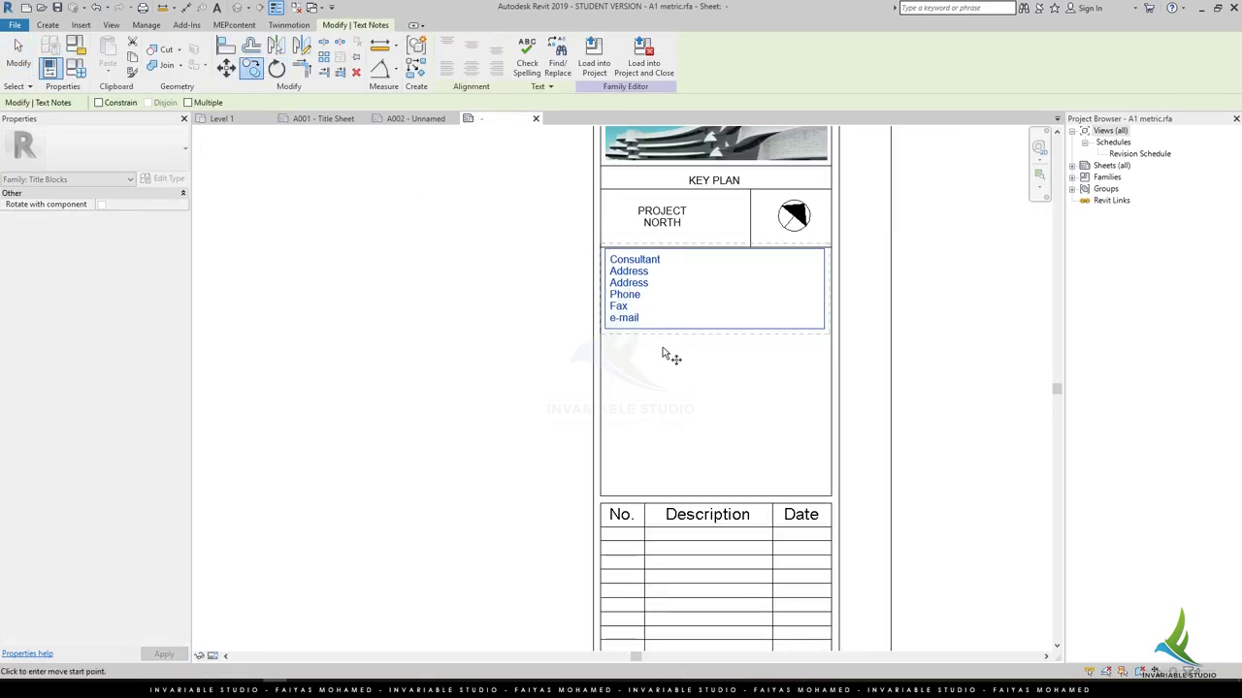
left_click(713, 380)
left_click(713, 479)
left_click(683, 432)
key("Down")
key("Down")
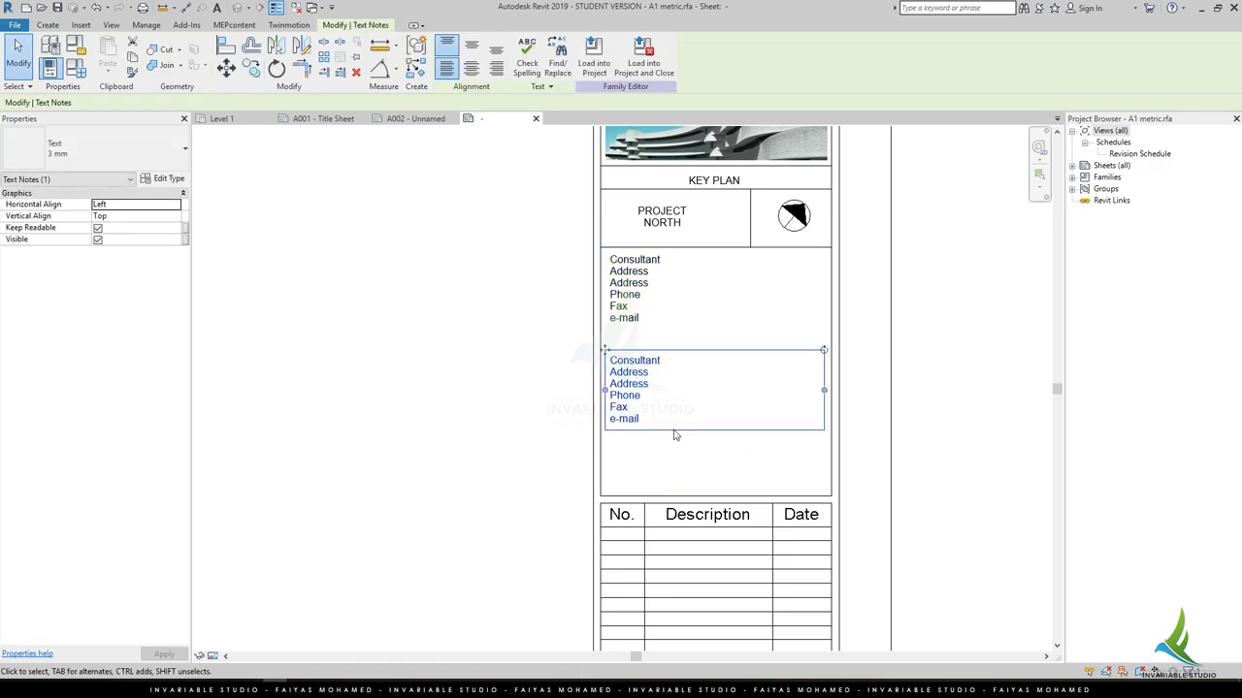
key("Down")
key("Down")
key("Down")
key("Down")
key("Down")
key("Down")
Paste the prepared Word drawing notes into the original upper note.
left_click(623, 291)
key("alt+Tab")
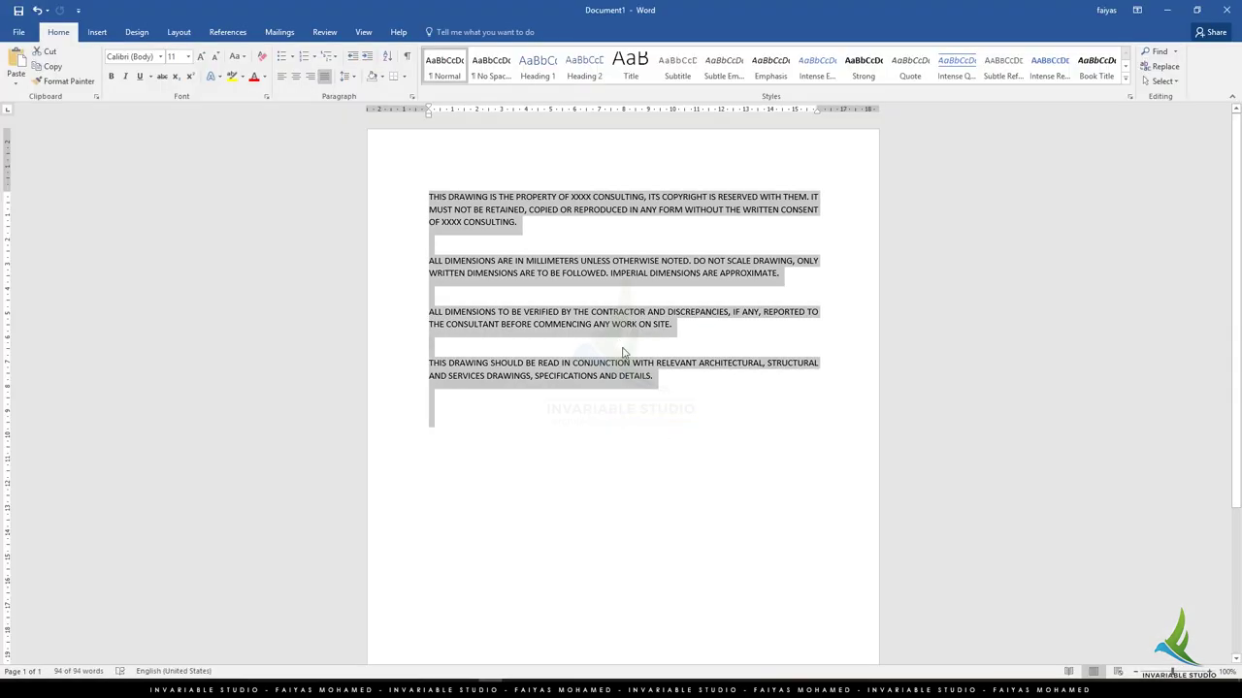
key("alt+Tab")
double_click(623, 291)
key("ctrl+v")
Switch the notes paragraph to the 2 MM text type.
key("ctrl+a")
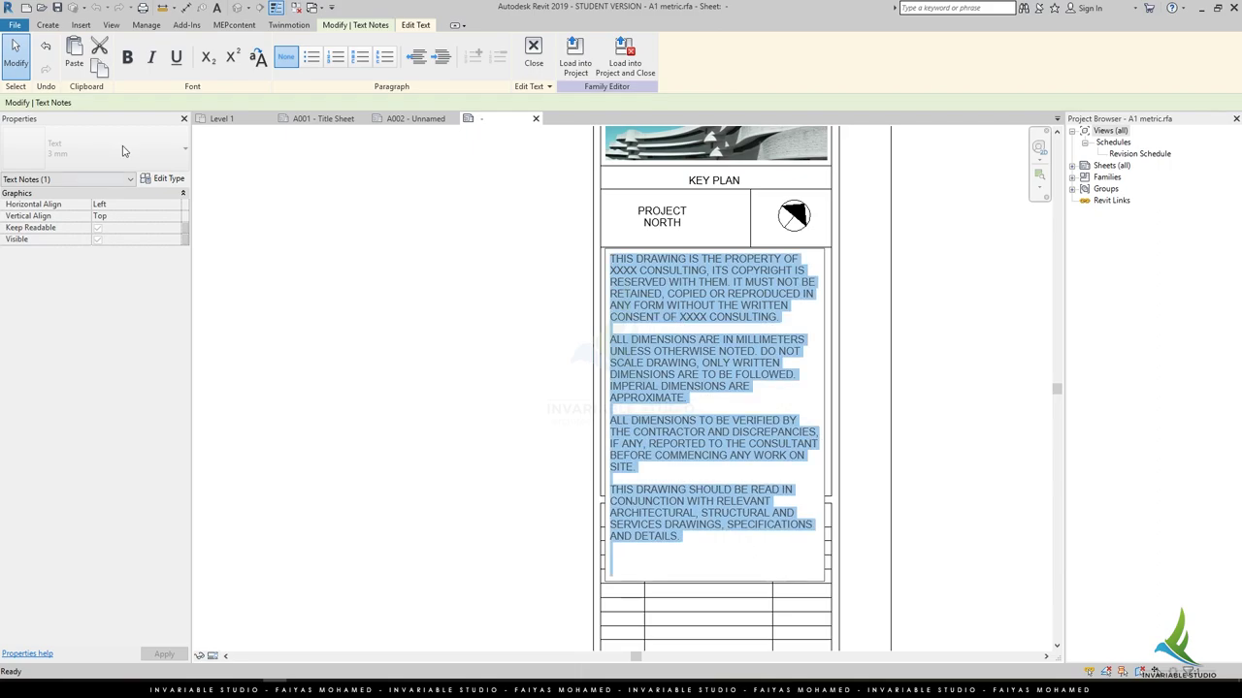
left_click(167, 178)
key("Escape")
left_click(533, 58)
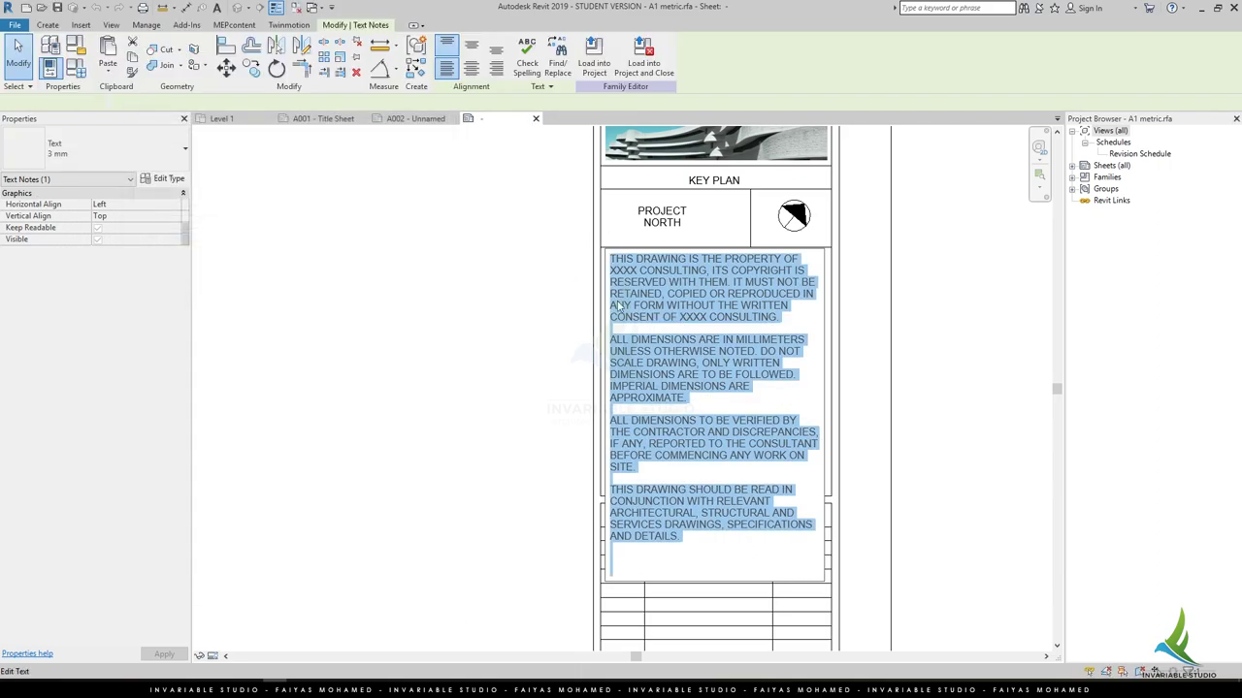
left_click(167, 178)
left_click(291, 144)
left_click(242, 178)
left_click(320, 603)
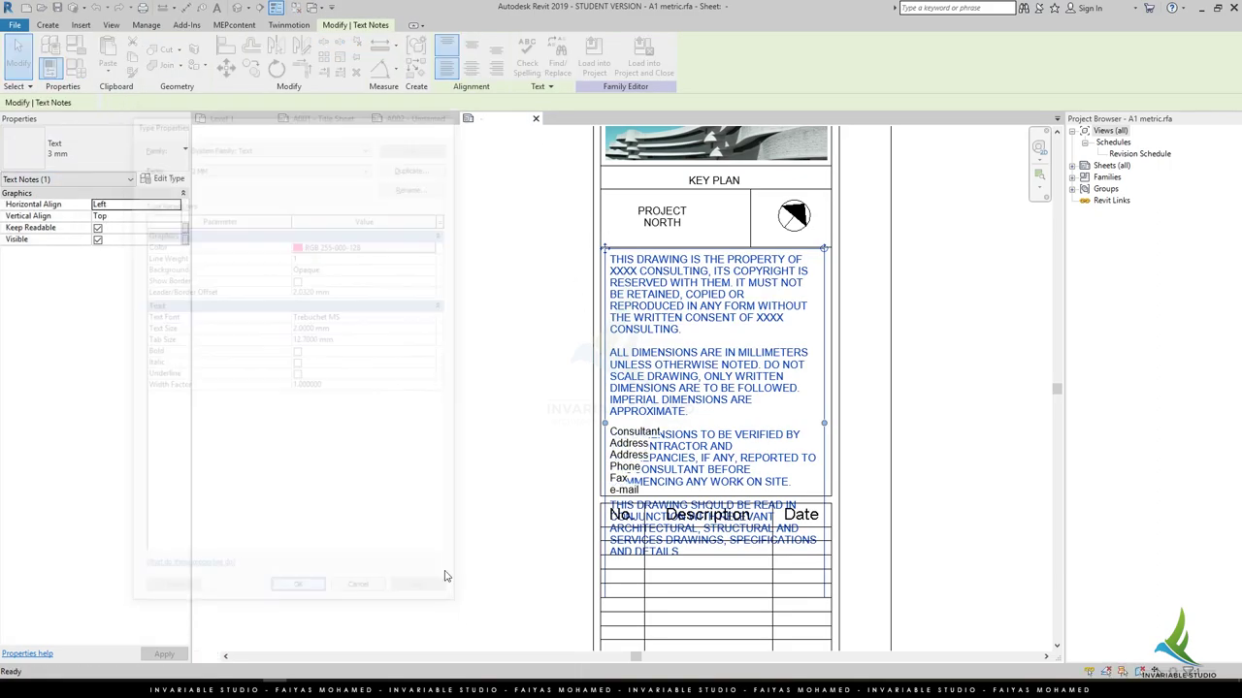
Duplicate 2 MM as a new '2 MM NOTE' type with Color set to Black.
left_click(171, 179)
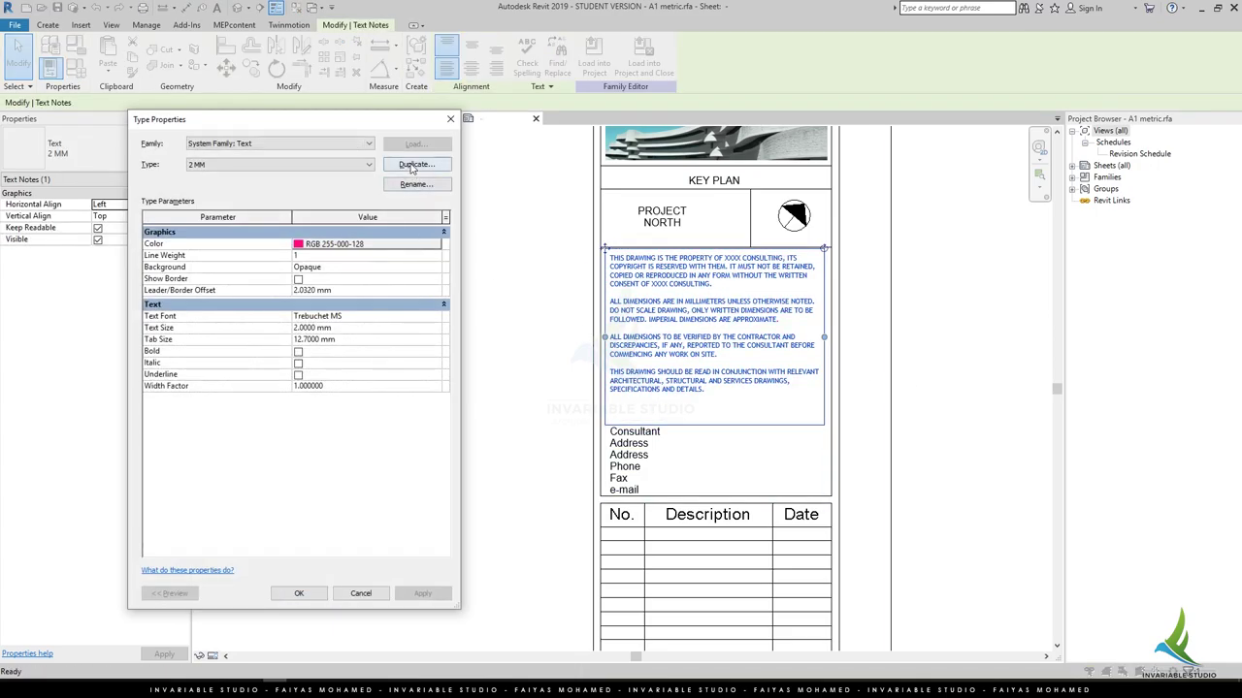
left_click(416, 164)
type("2 MM NOTE")
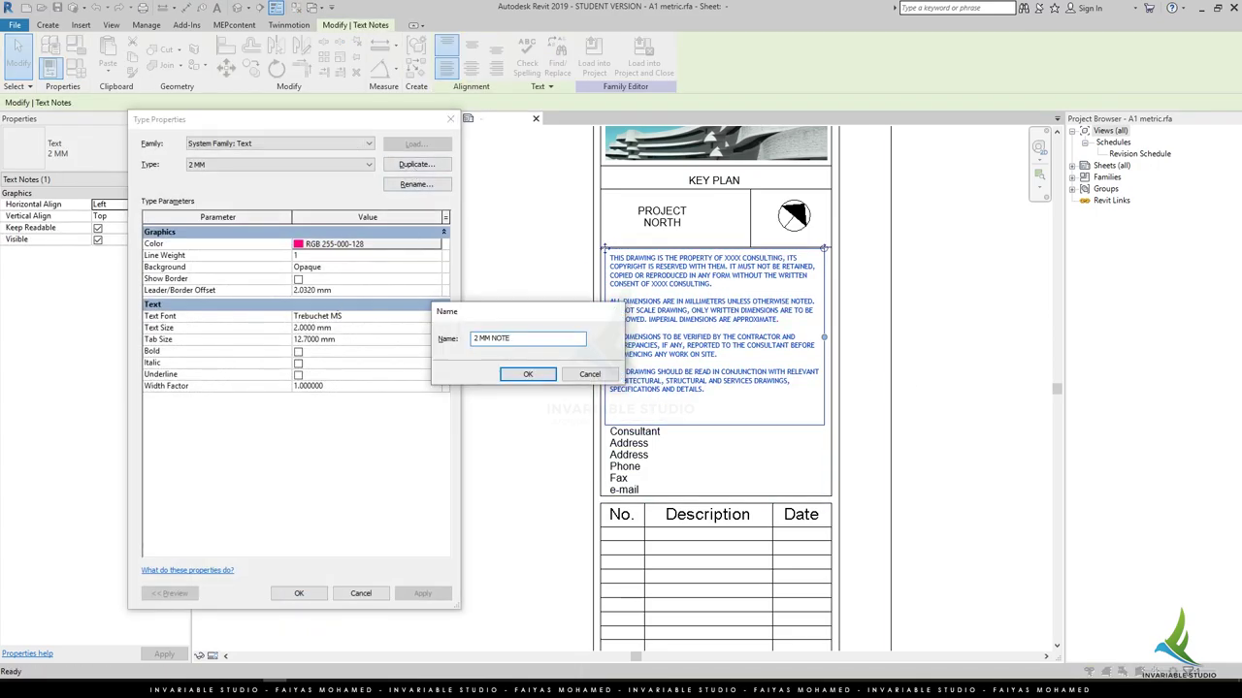
key("Return")
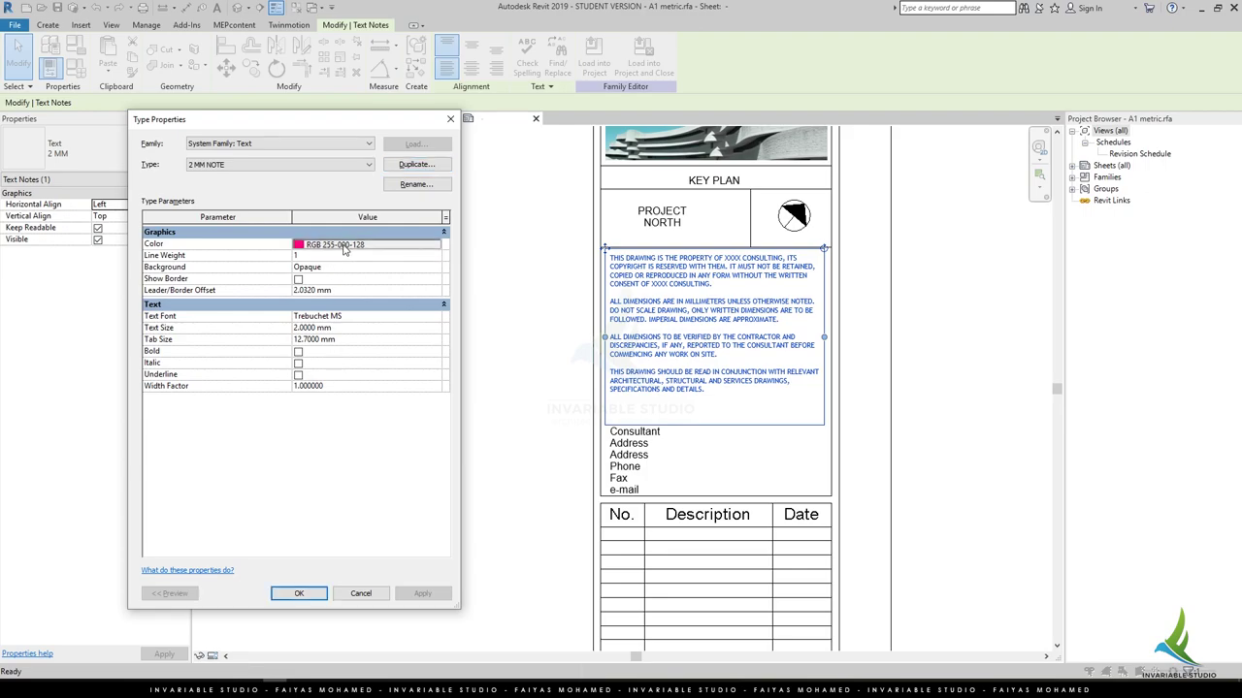
left_click(344, 247)
left_click(333, 475)
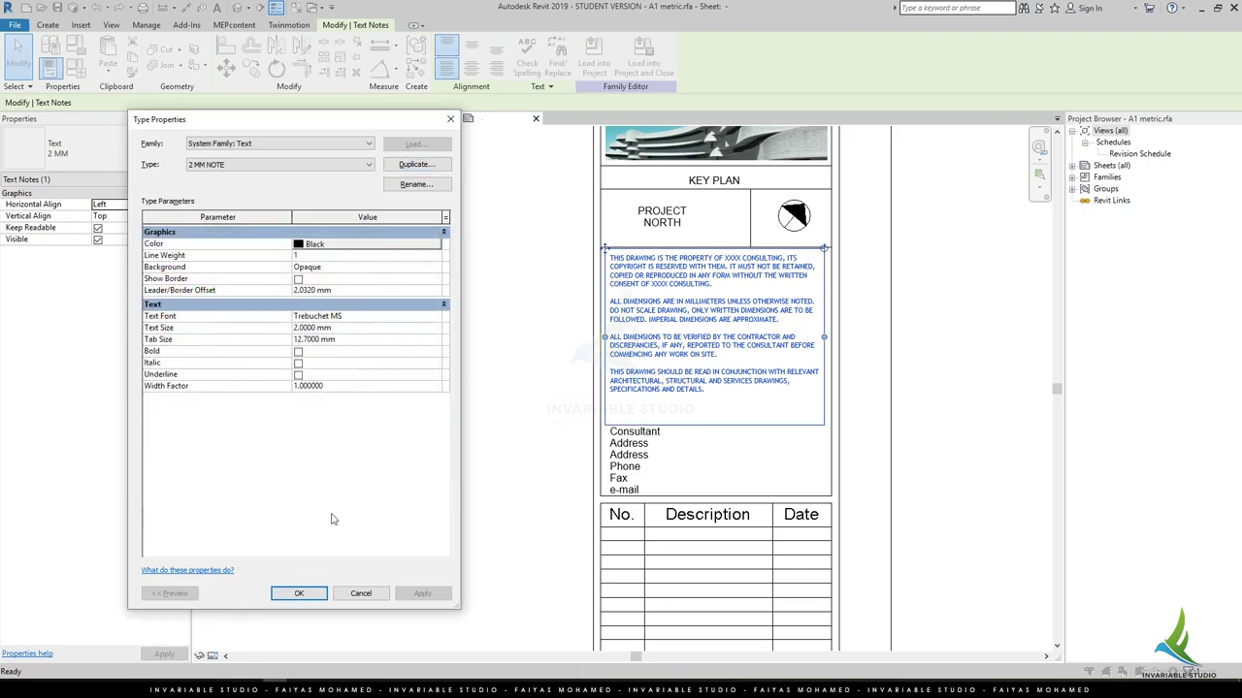
left_click(298, 593)
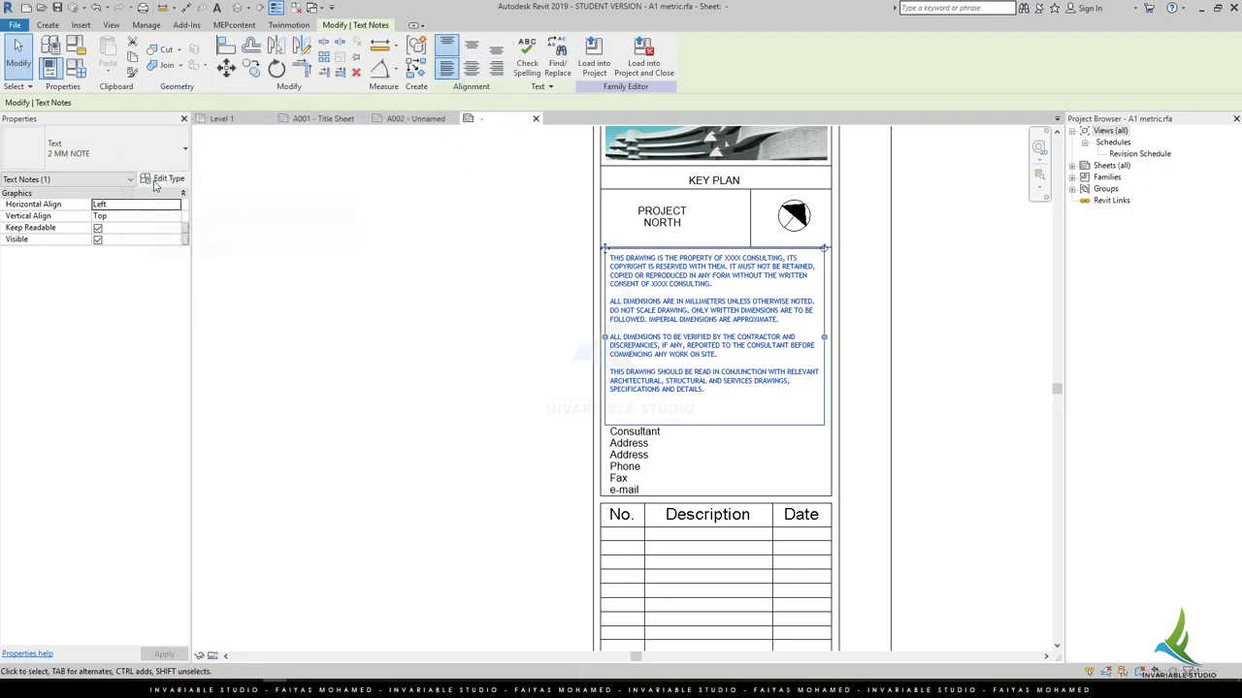
left_click(157, 183)
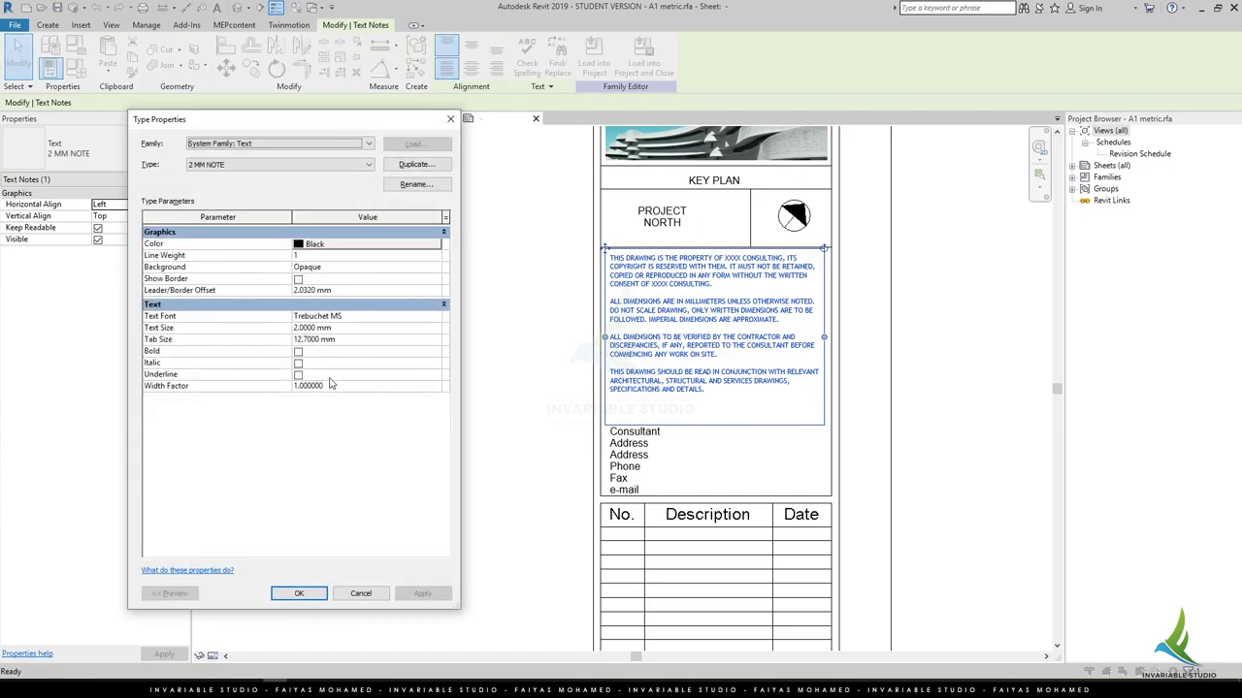
Widen the notes text box by dragging its left and right grips.
left_click(298, 592)
left_click(441, 369)
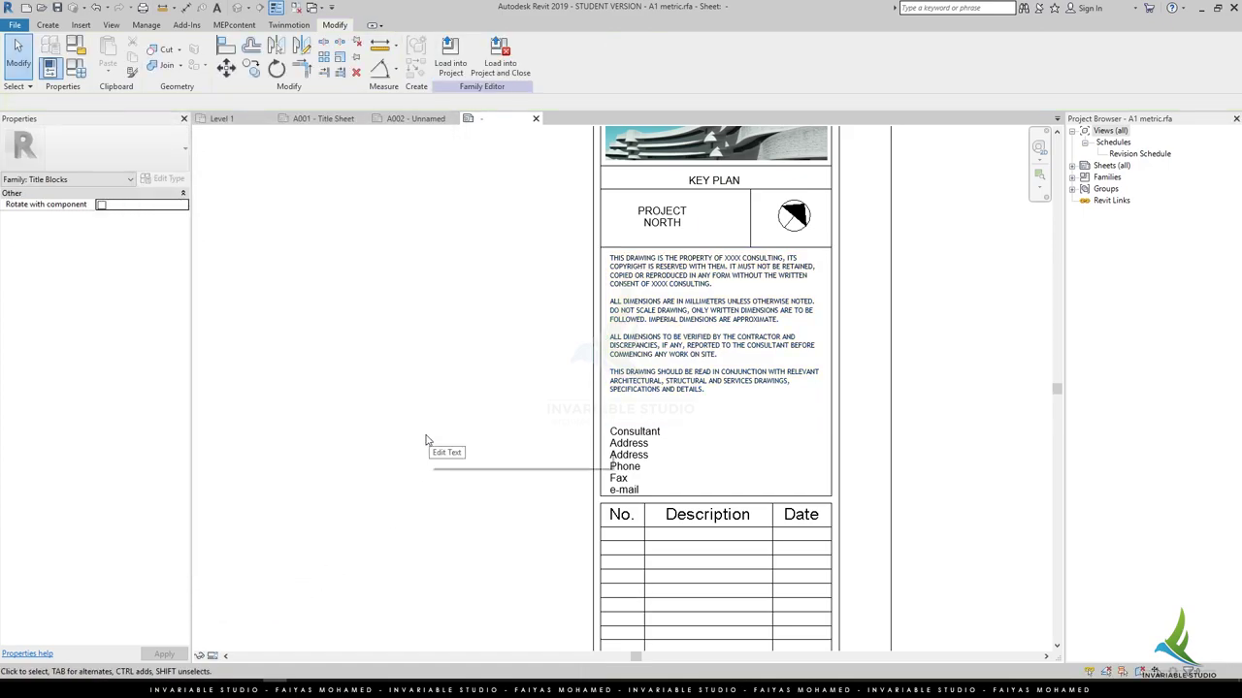
left_click(726, 339)
left_click_drag(832, 339, 829, 338)
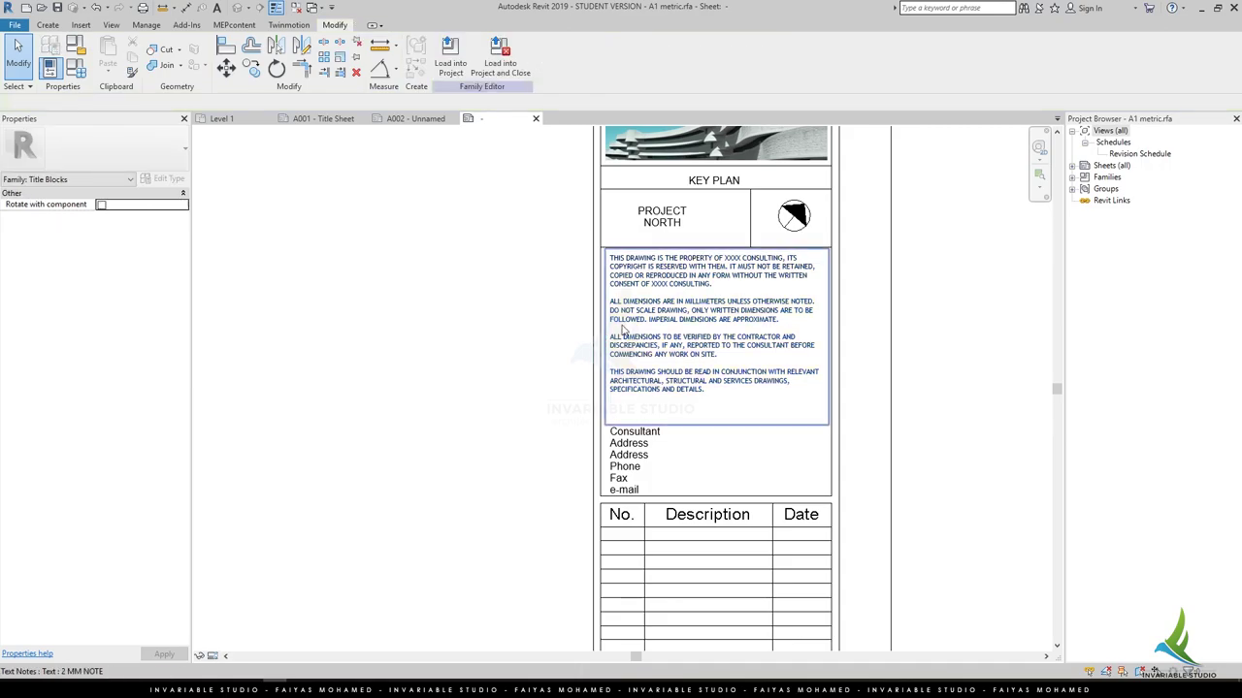
left_click_drag(606, 336, 603, 337)
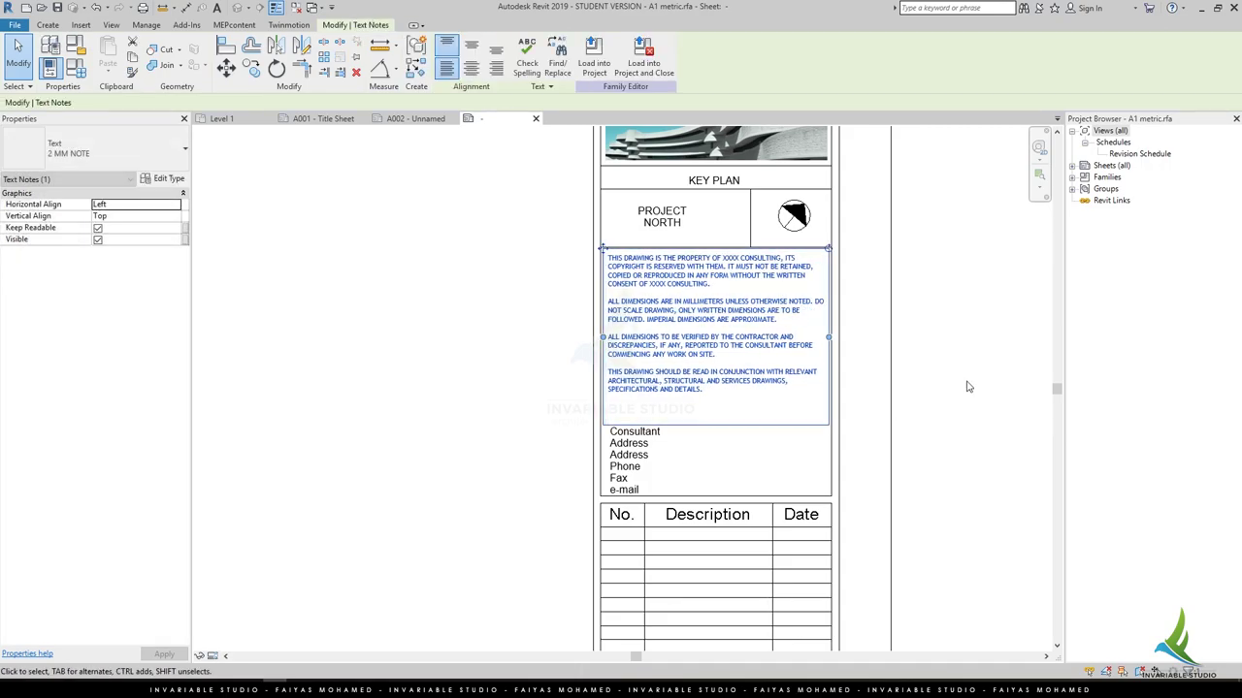
Give the Consultant note the 2 MM NOTE type and load the title block into the project.
left_click(723, 427)
left_click(54, 145)
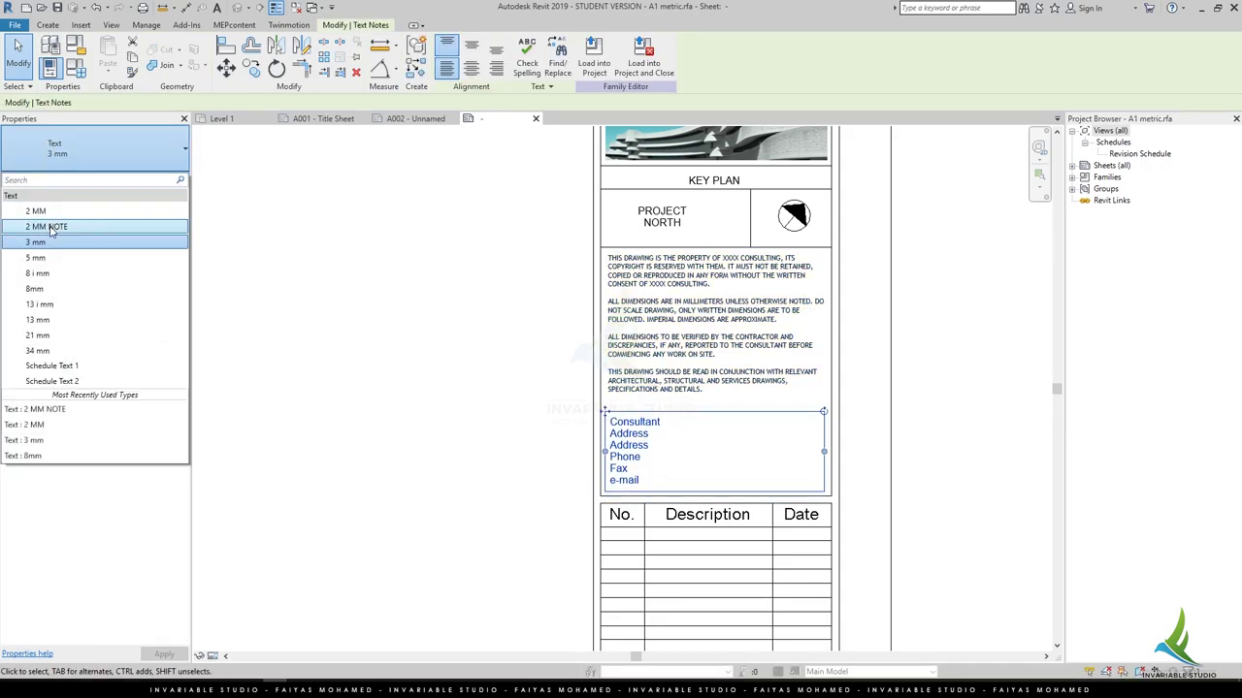
left_click(58, 226)
left_click(421, 449)
left_click(777, 451)
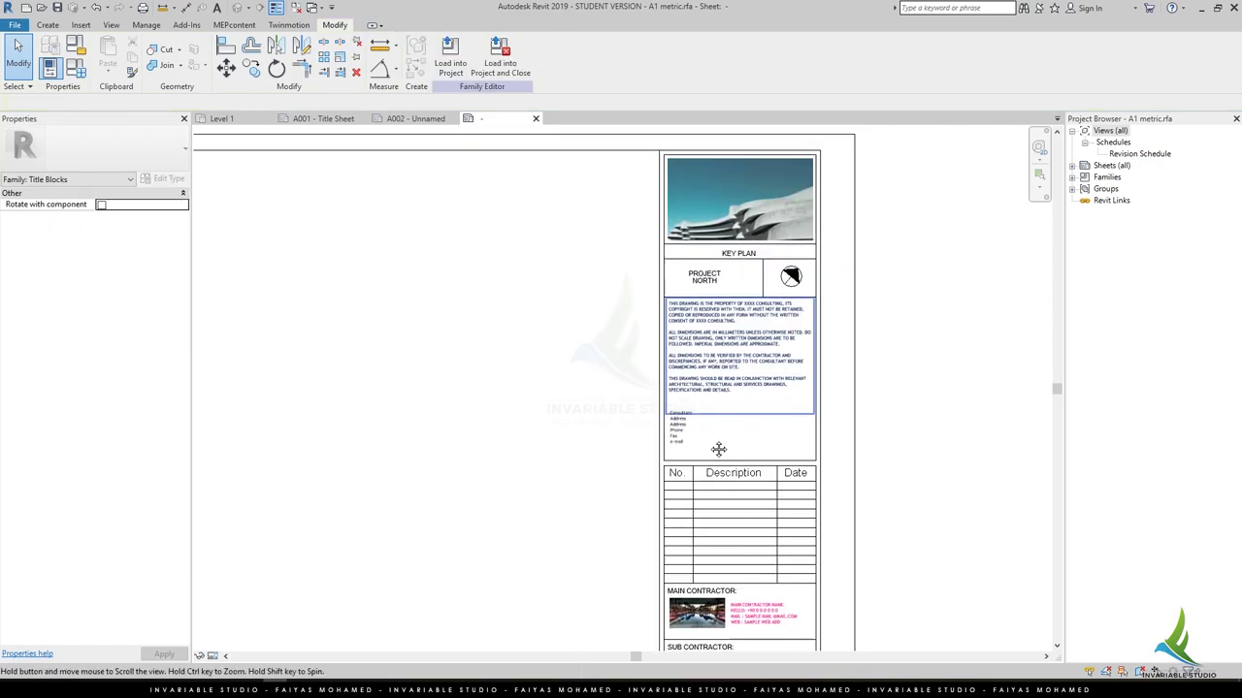
left_click(594, 58)
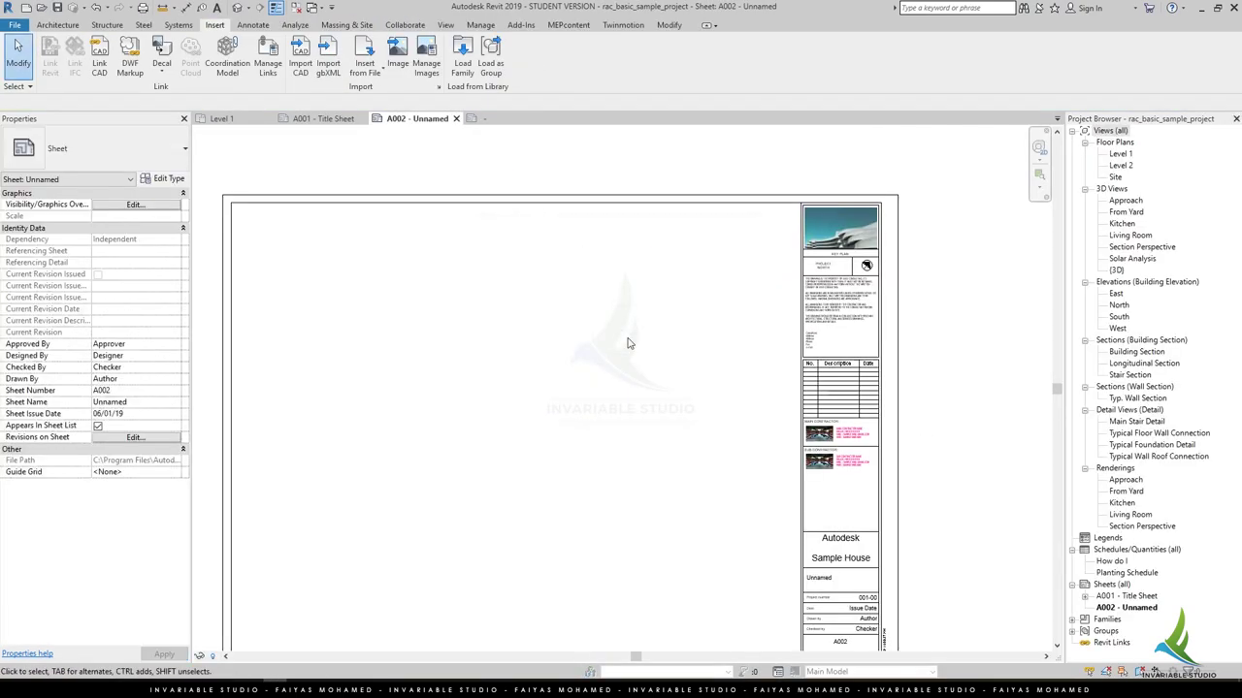
Set Client Name to 'Clint Name Here' and Project Name to 'Private Villa' in Project Information.
scroll(674, 346, "up", 2)
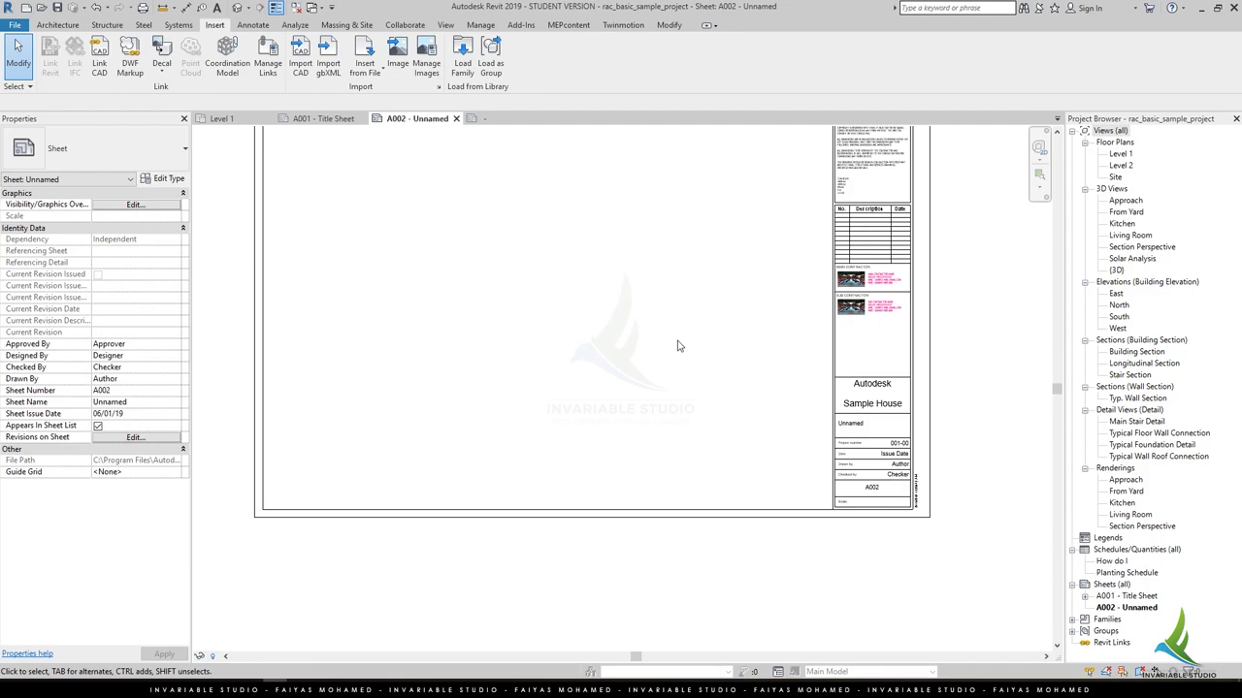
scroll(673, 346, "up", 2)
scroll(673, 349, "up", 2)
scroll(674, 349, "up", 1)
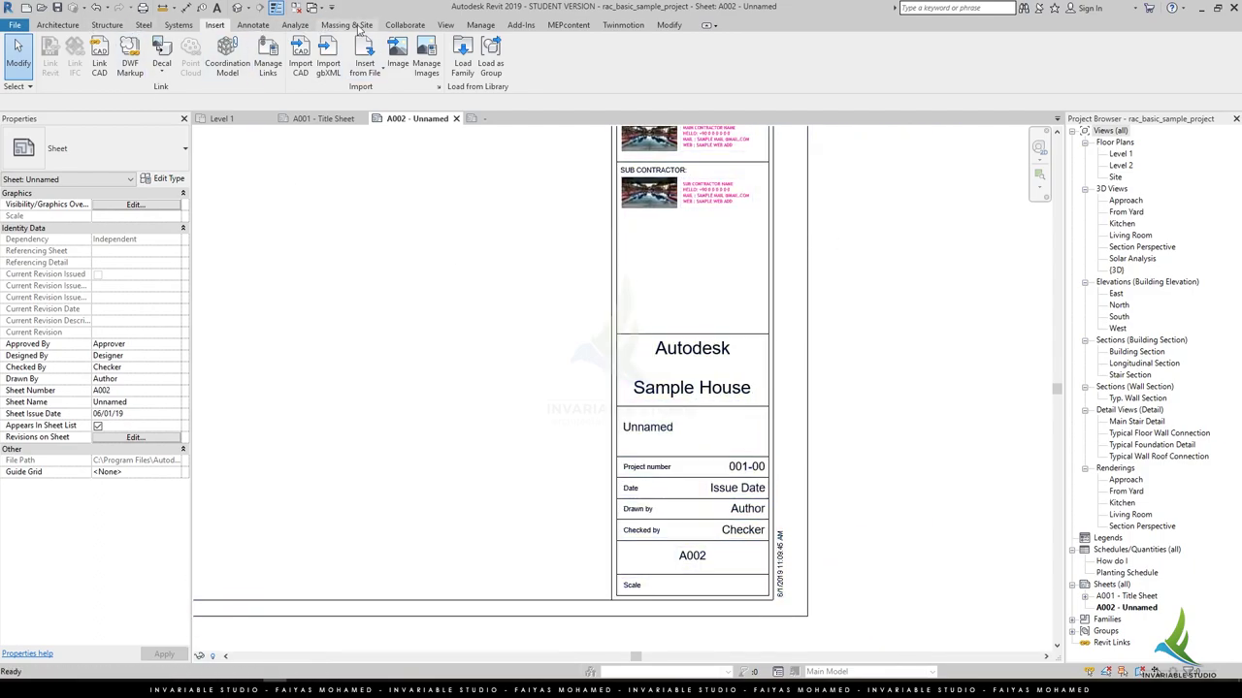
left_click(490, 27)
left_click(152, 66)
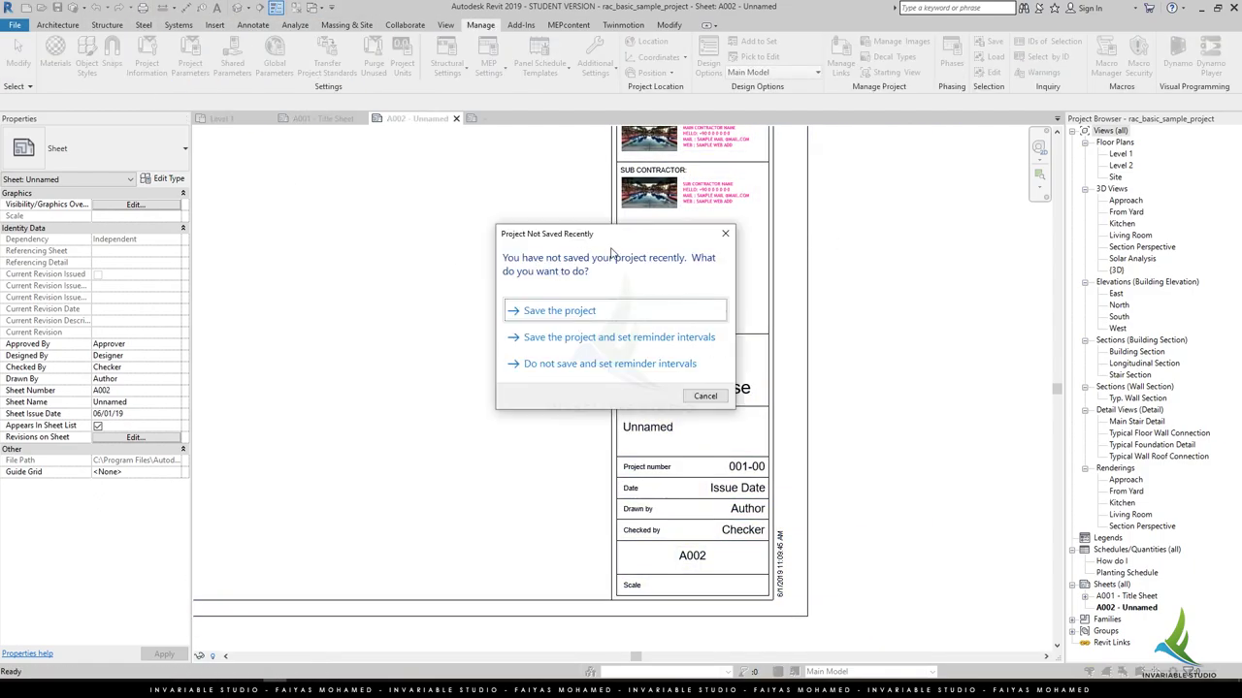
left_click(725, 234)
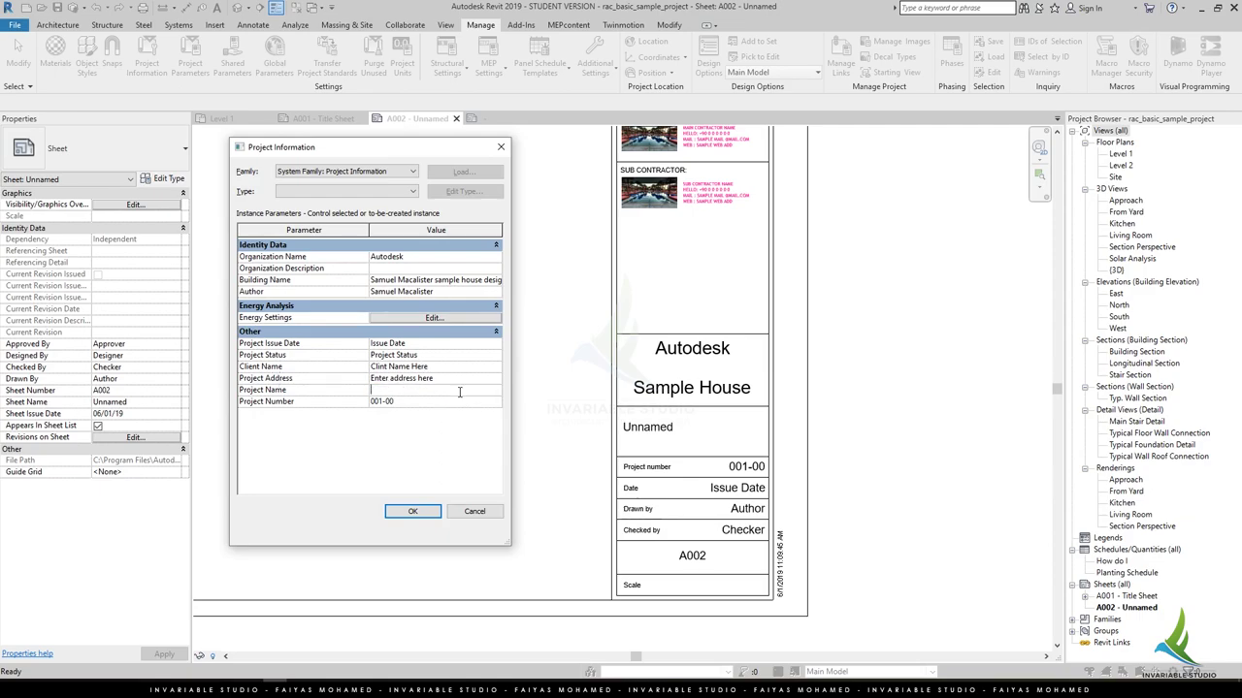
type("Private Villa")
left_click(413, 512)
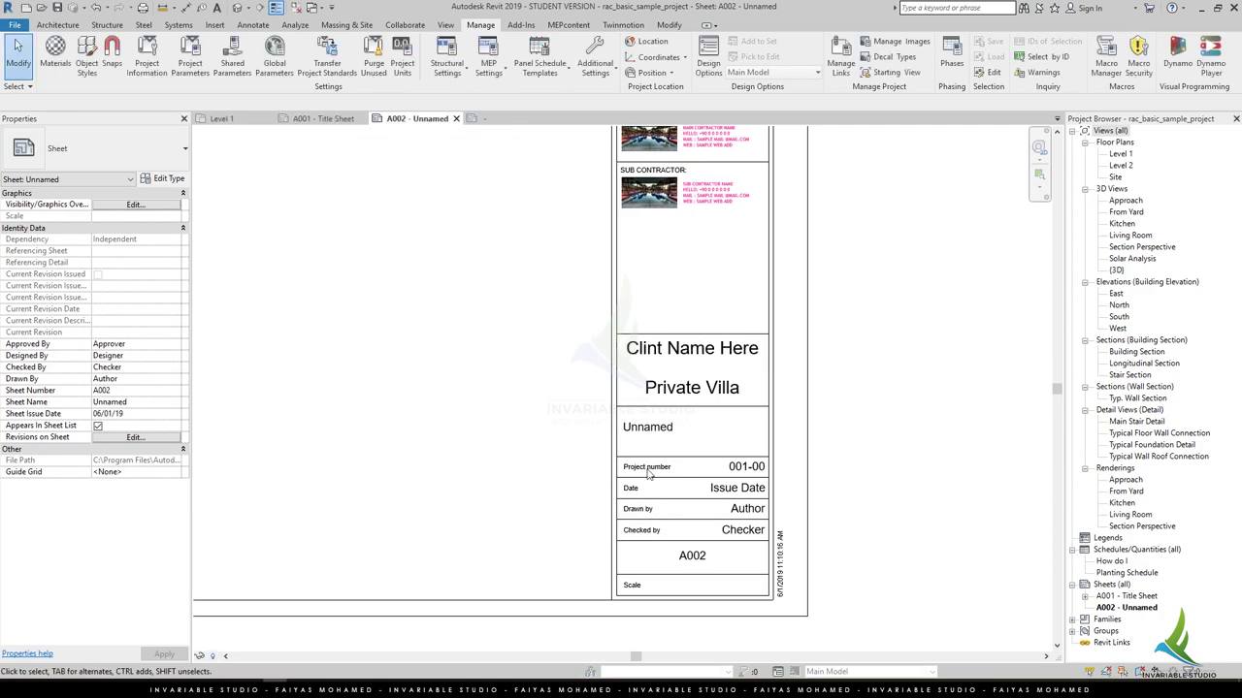
left_click(657, 437)
Renumber sheet A002 as A_PR_01_123.
right_click(1125, 608)
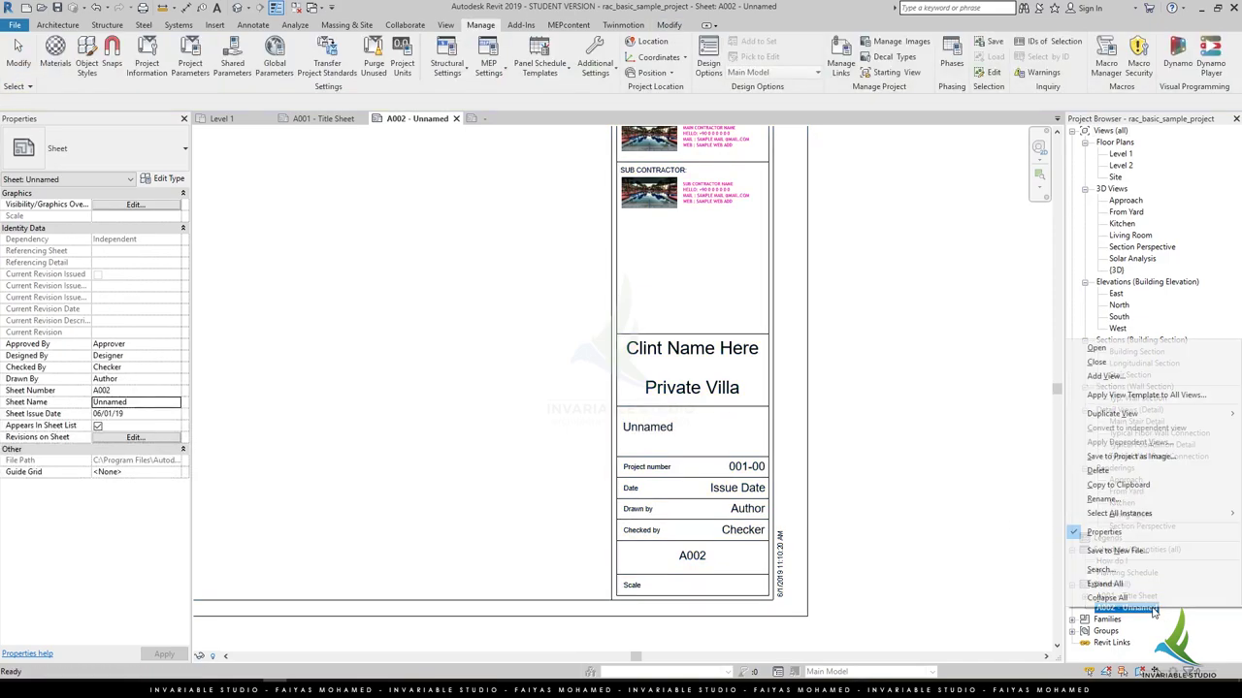
left_click(1116, 514)
type("Sheet Title Here")
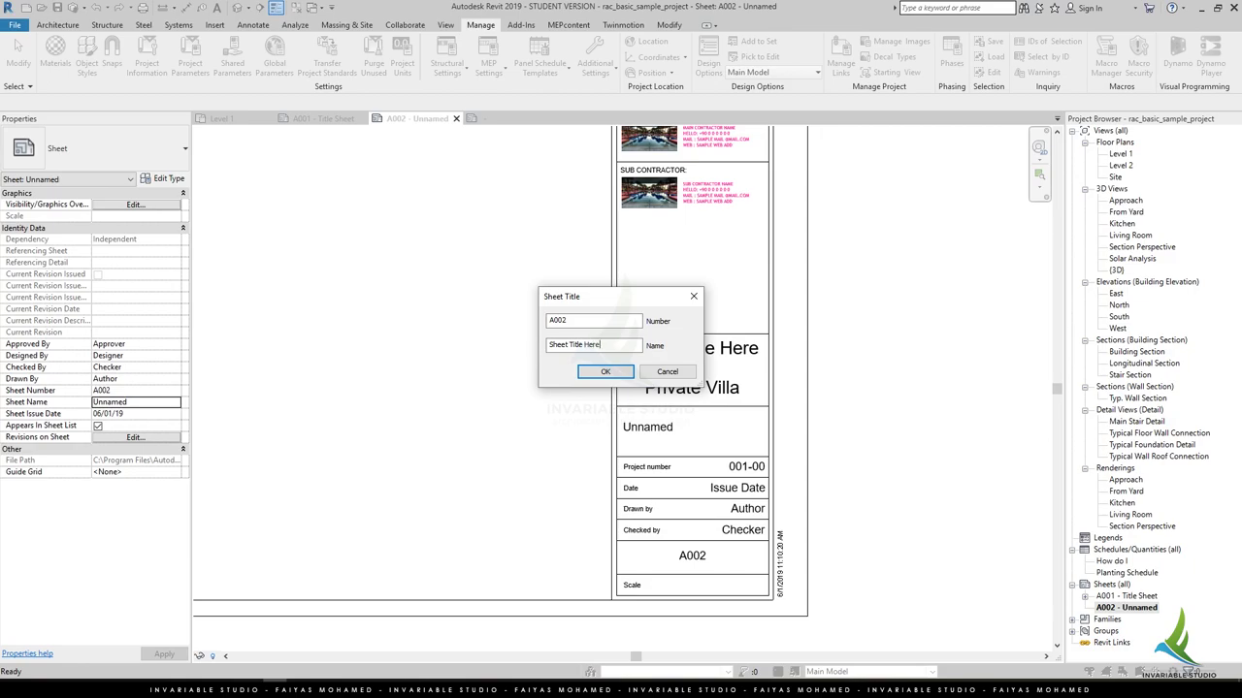
key("Return")
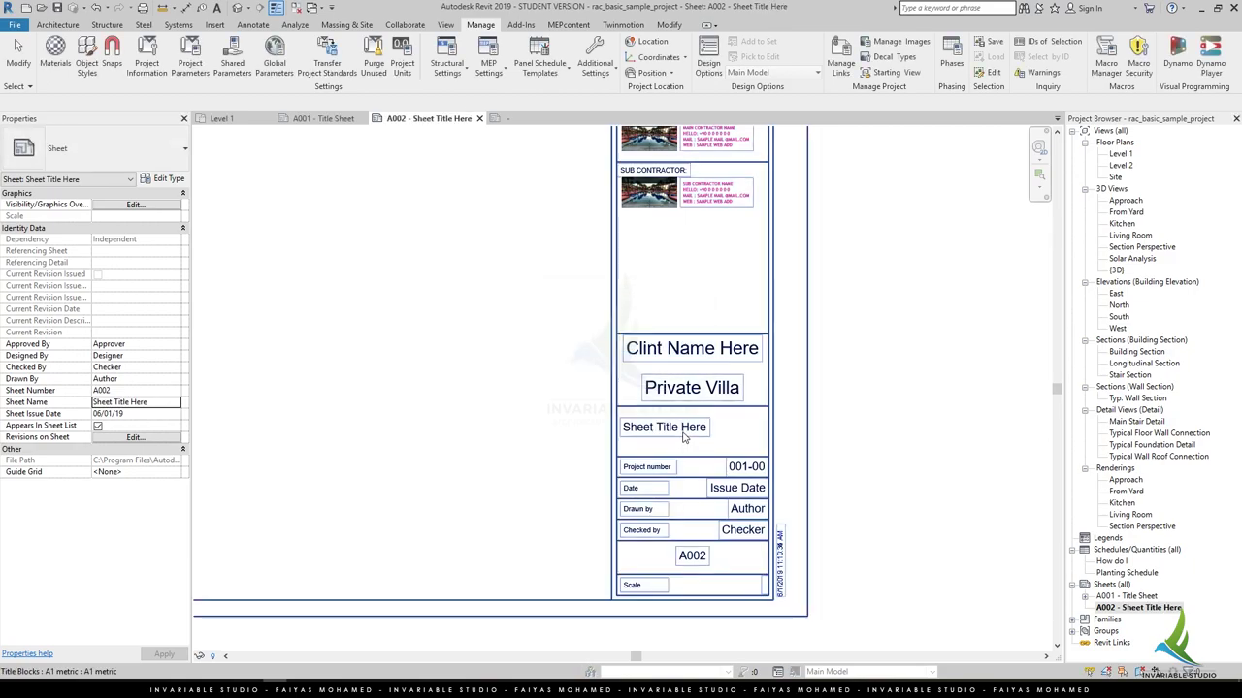
right_click(1125, 607)
left_click(1115, 514)
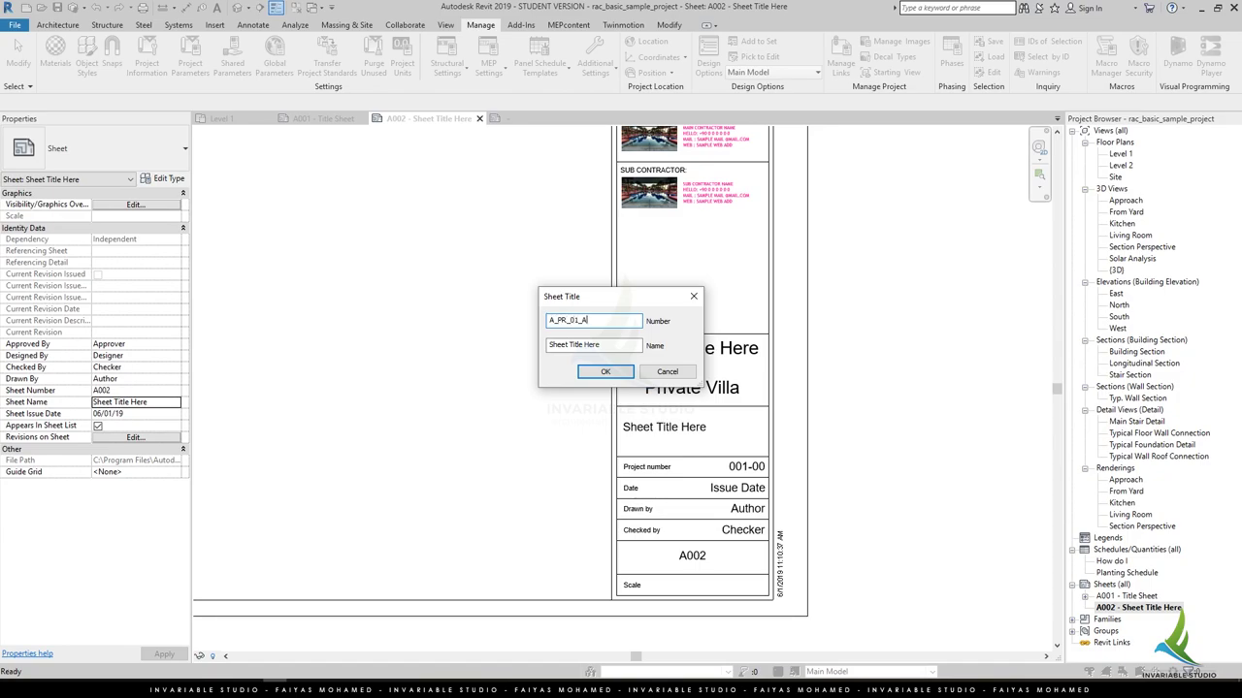
type("23")
key("Return")
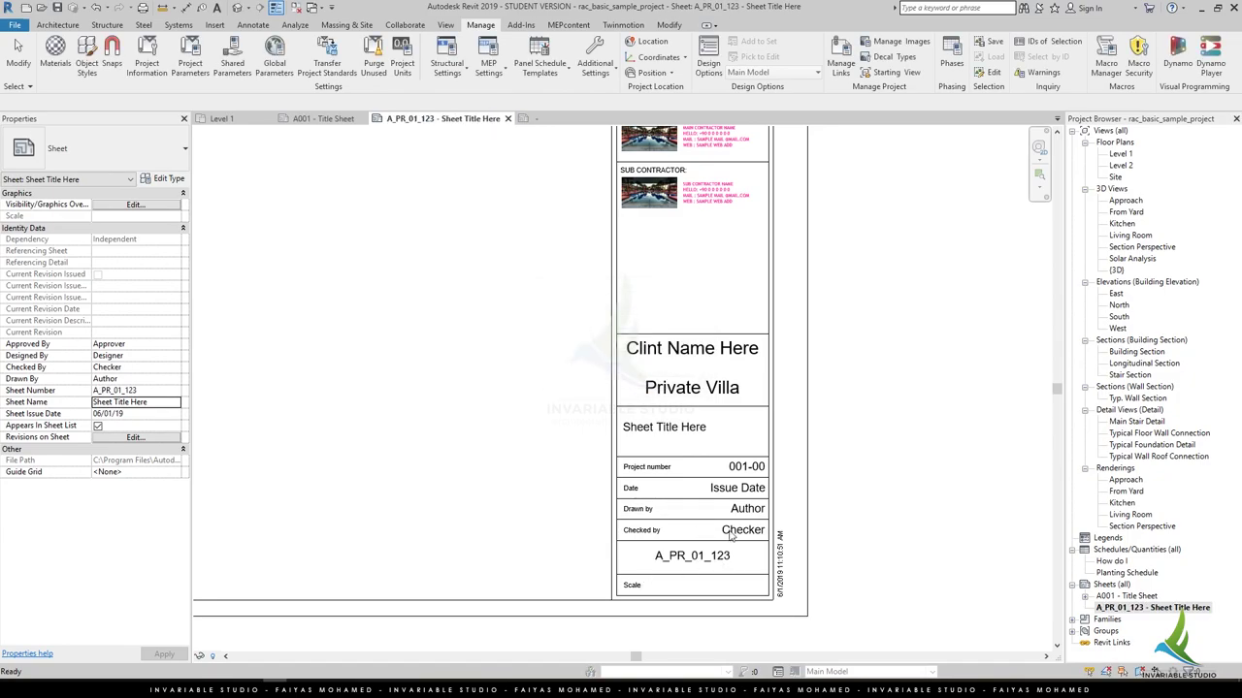
Rename the sheet to 'Sheet Title Here_Sheet Title Here' and open its title block family.
right_click(1125, 607)
left_click(1115, 496)
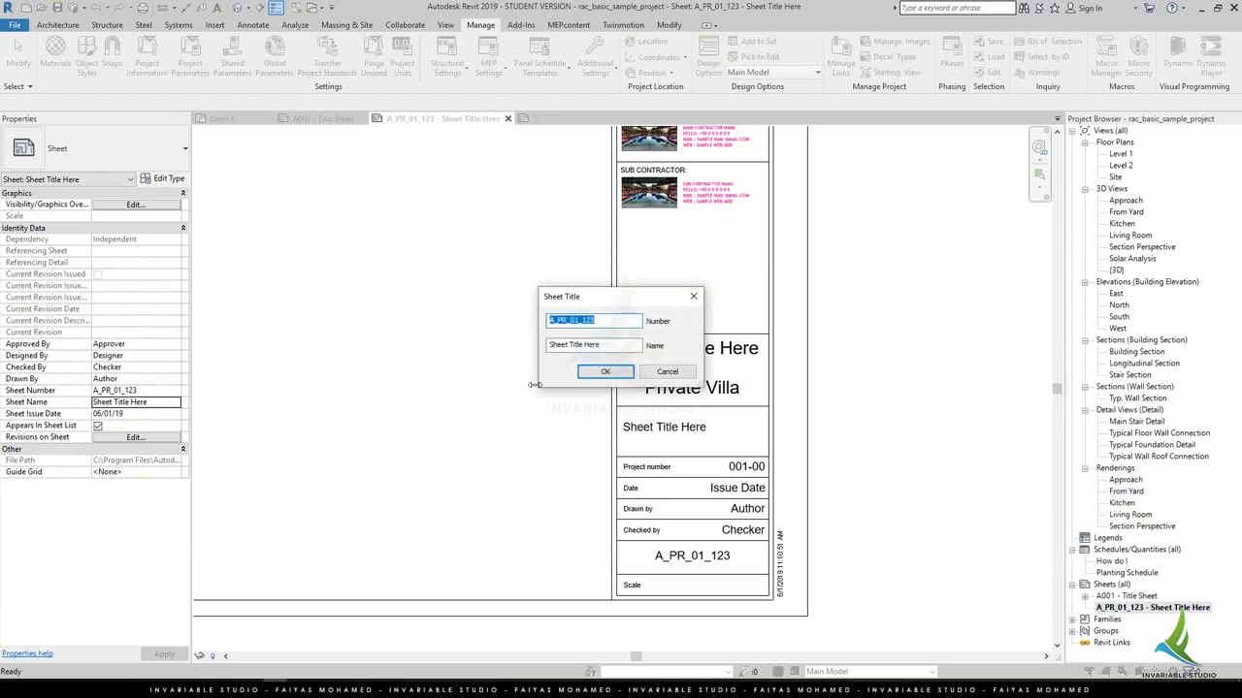
type("_Sheet Title Here")
key("Return")
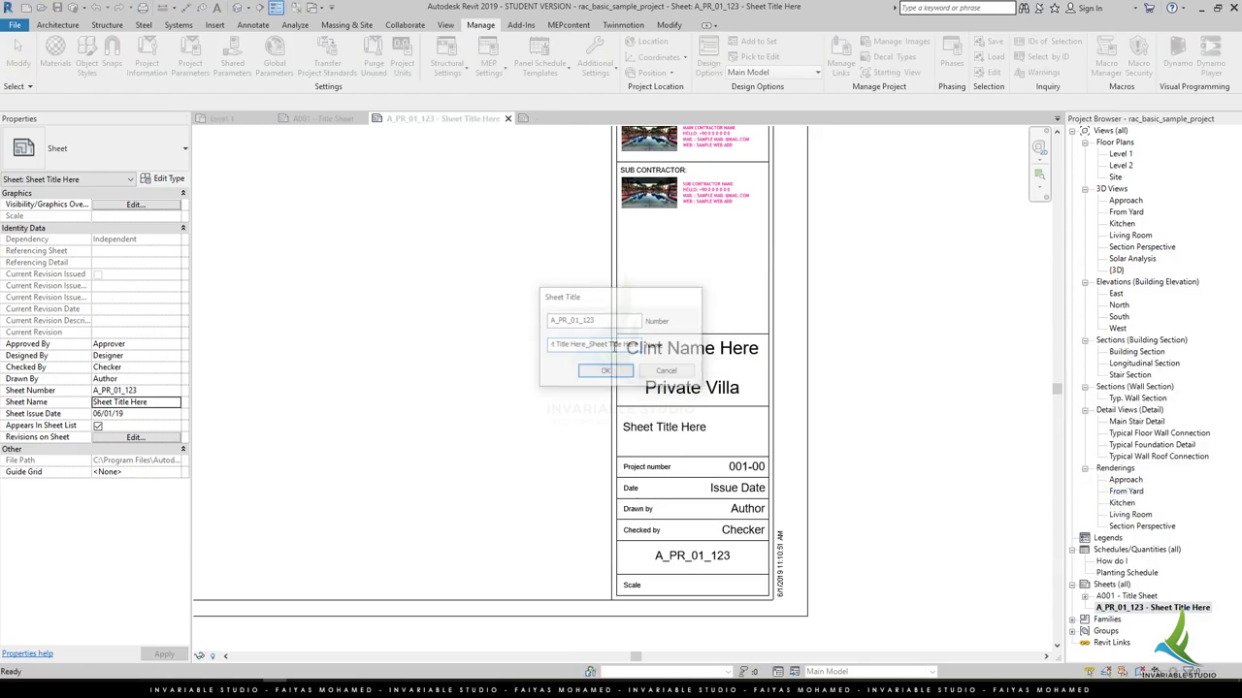
double_click(645, 372)
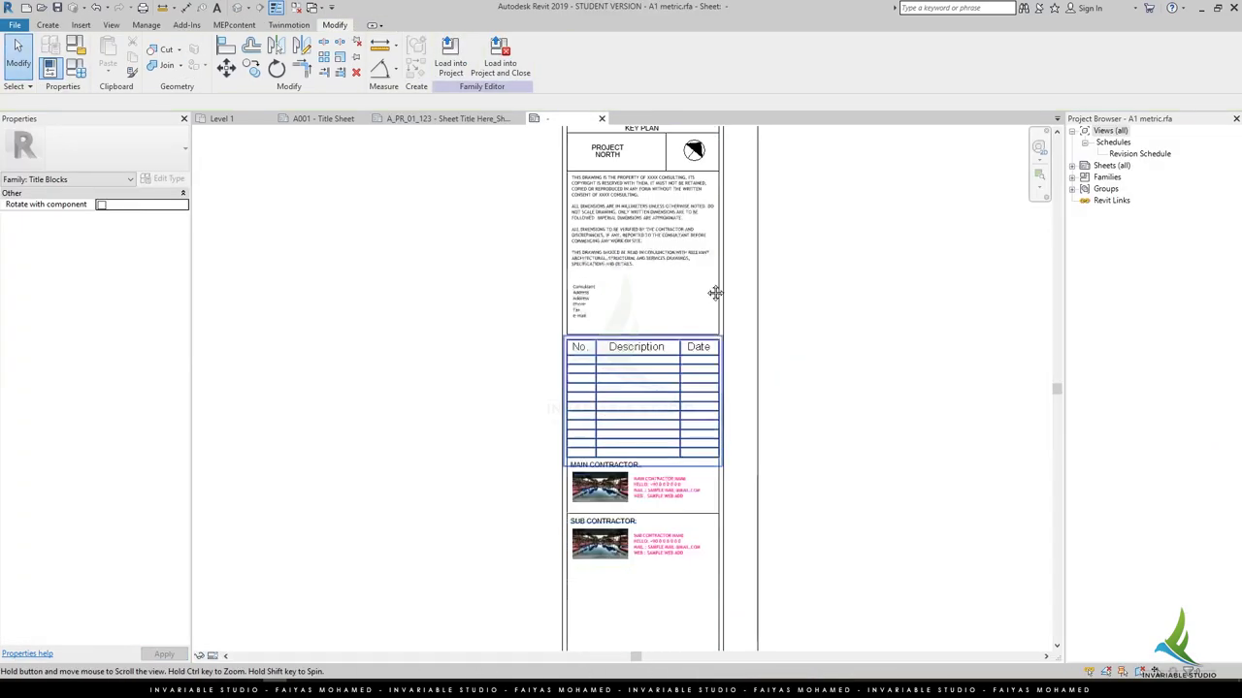
Edit the Sheet Name label to wrap between parameters and update its sample value.
middle_click_drag(640, 582, 641, 165)
left_click(610, 396)
left_click(446, 58)
left_click(767, 331)
left_click(801, 374)
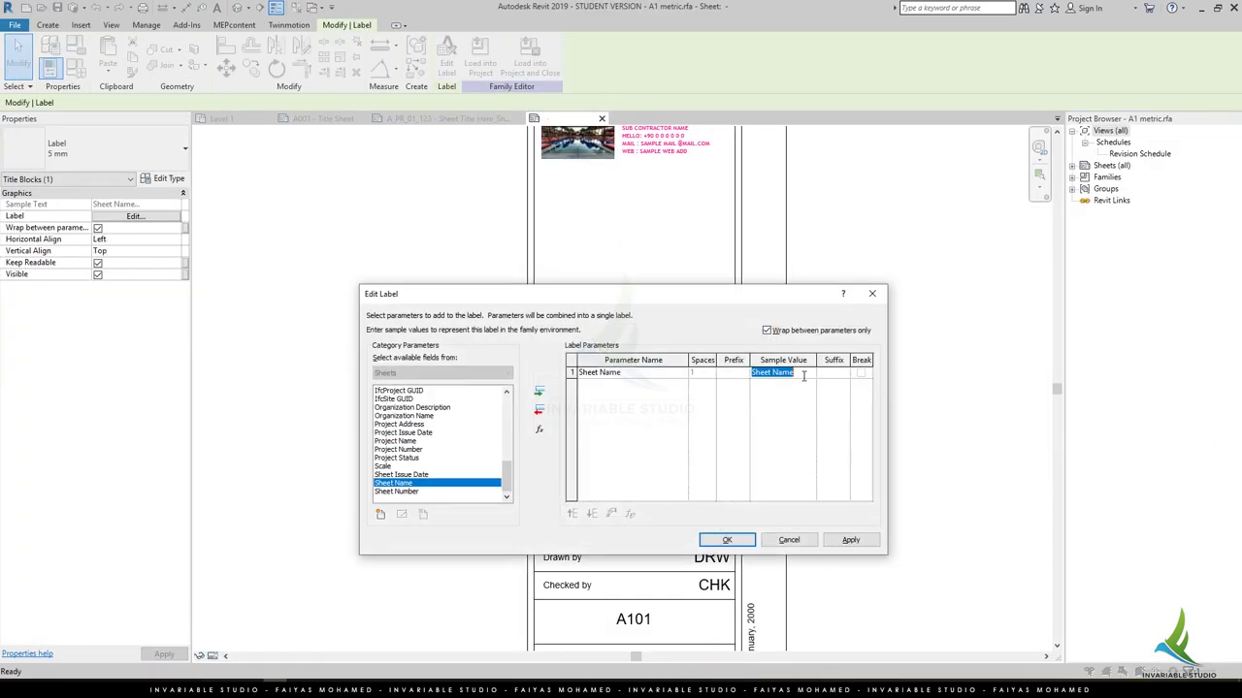
left_click(851, 541)
left_click_drag(692, 298, 723, 148)
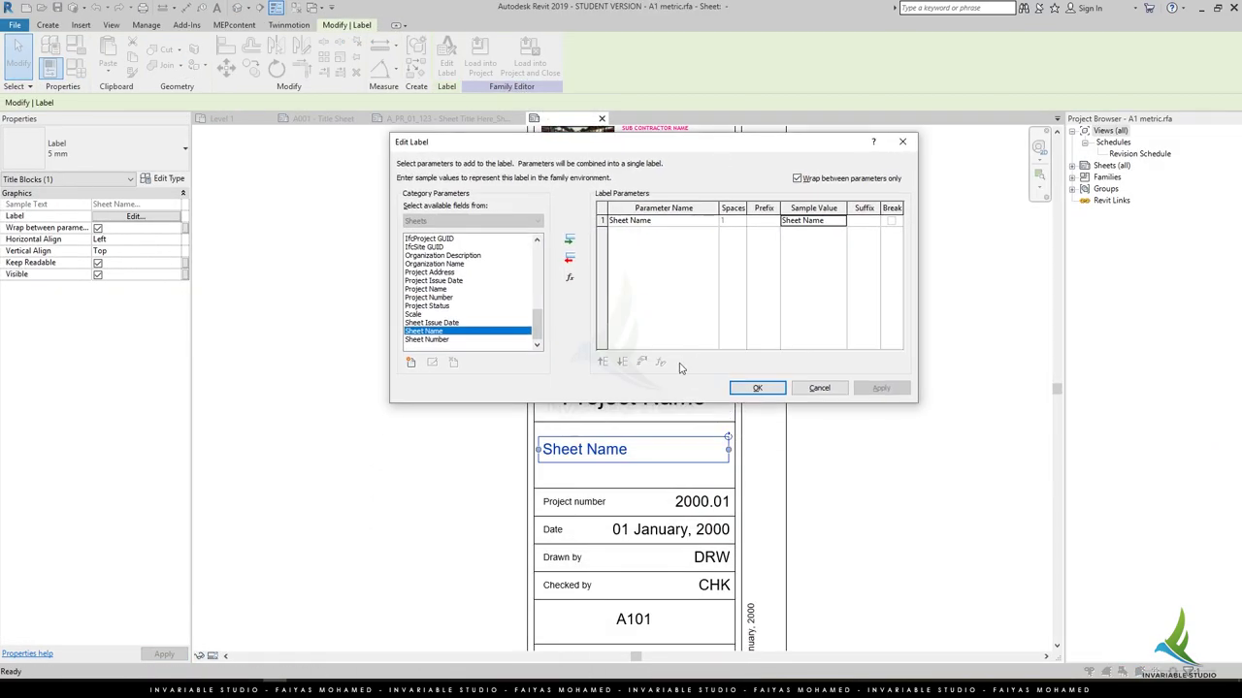
left_click(773, 387)
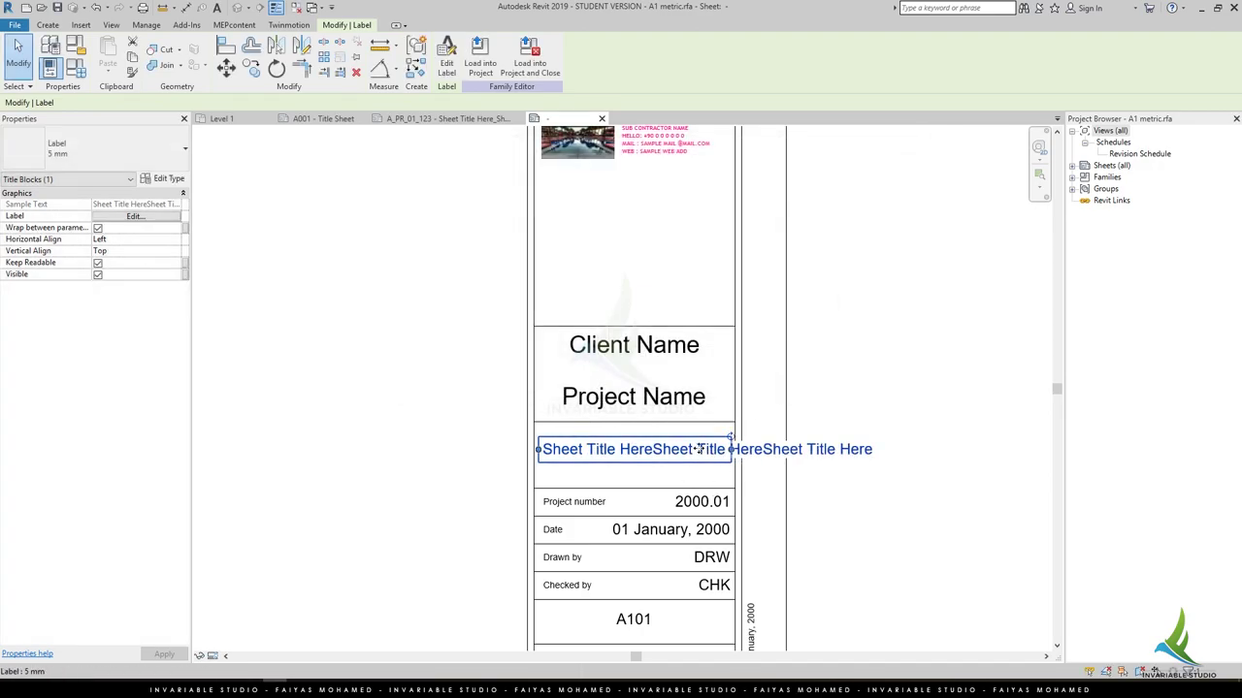
Centre the sheet-name label horizontally with wrapping, turning off wrap-between-parameters.
left_click(180, 253)
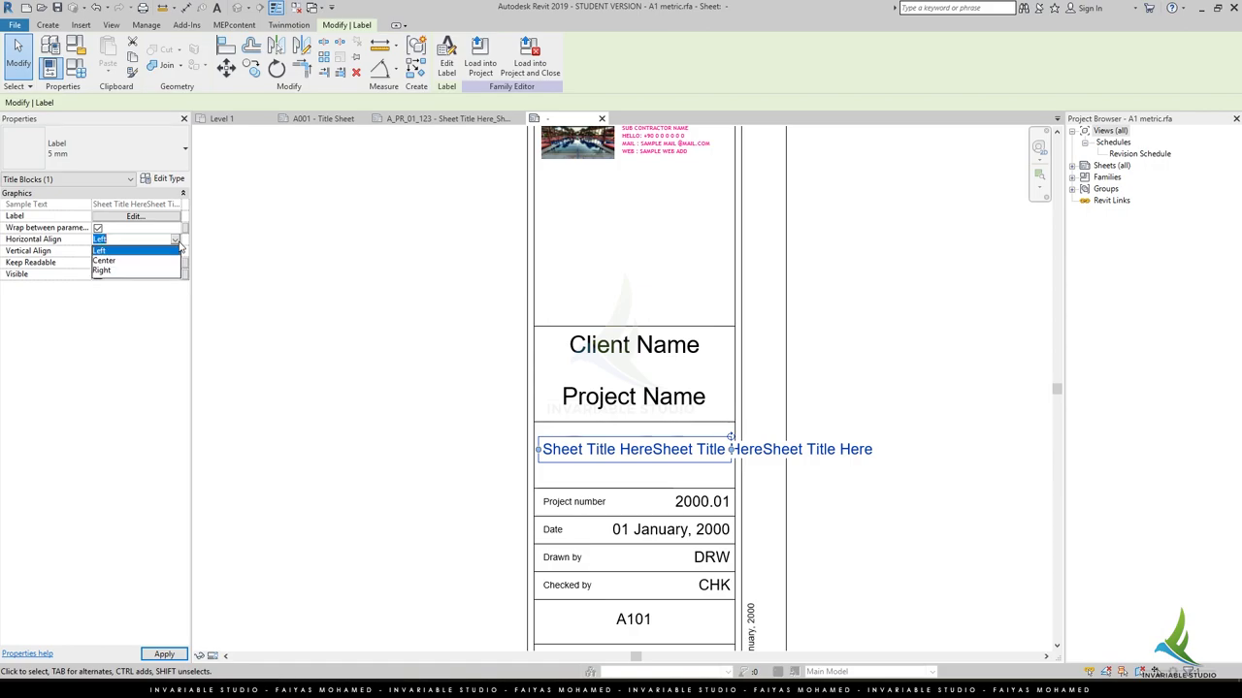
left_click(163, 654)
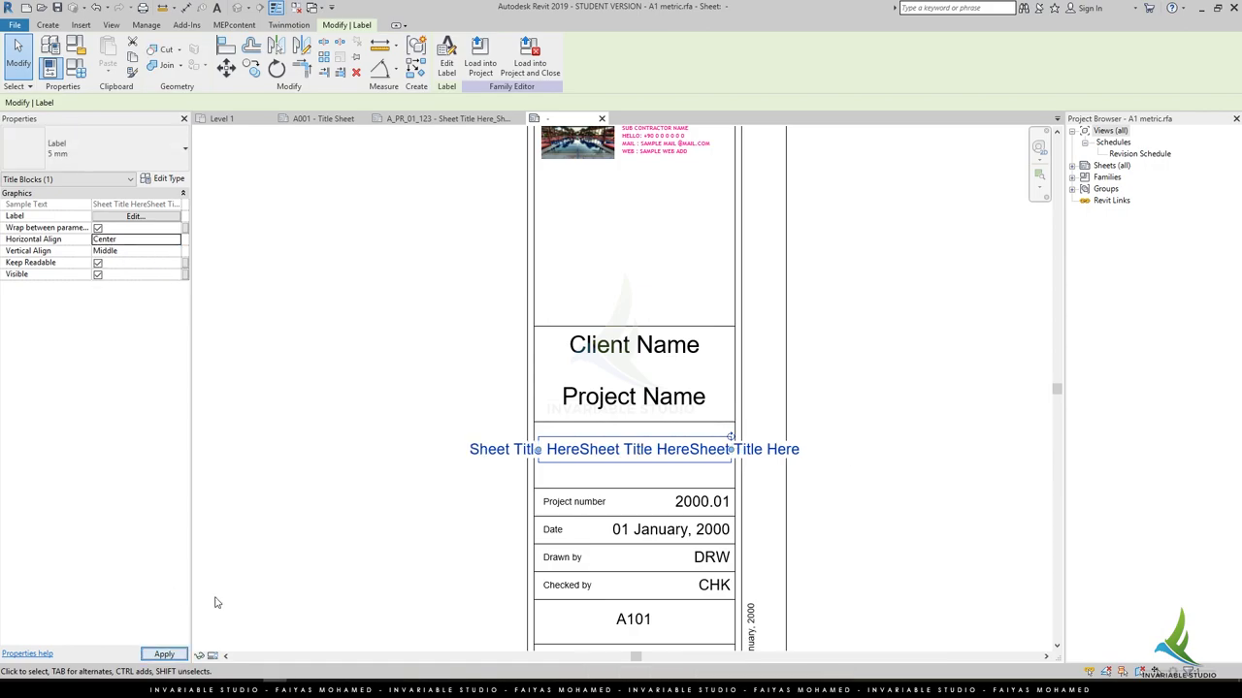
left_click(97, 227)
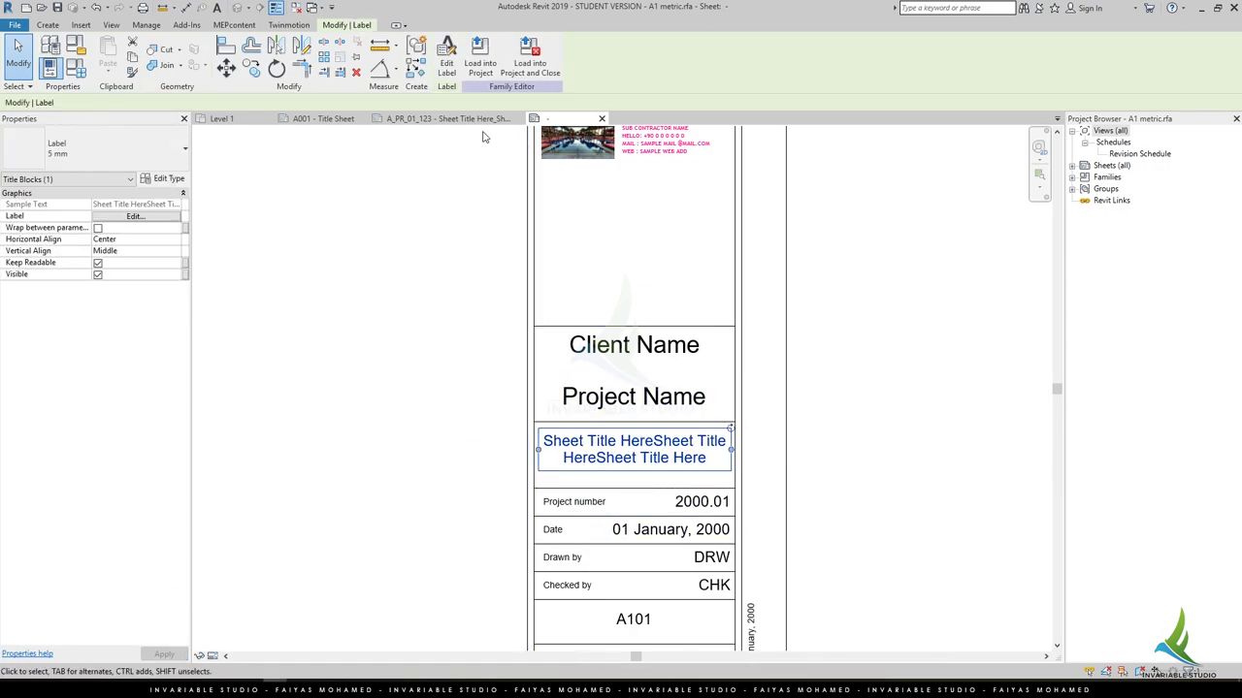
left_click(653, 453)
left_click(134, 215)
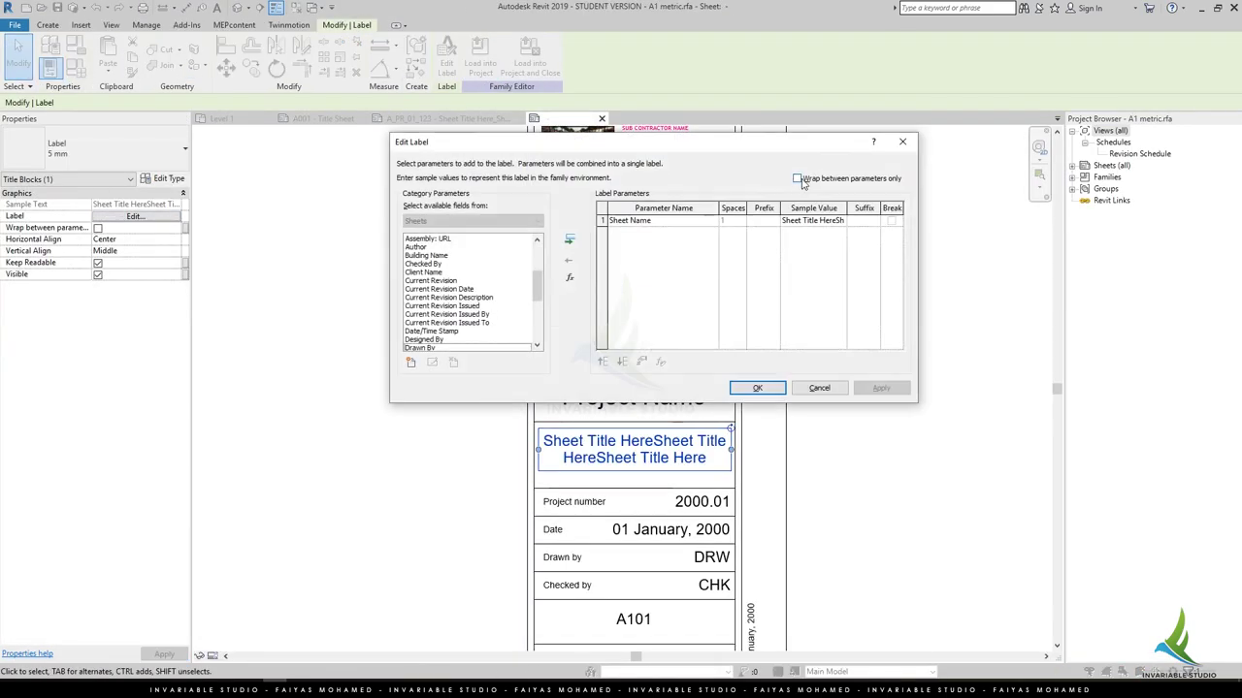
left_click(756, 392)
Reload the title block and lengthen the sheet name to 'Sheet Title Here_Sheet Title Here_Sheet Title Here'.
left_click(569, 301)
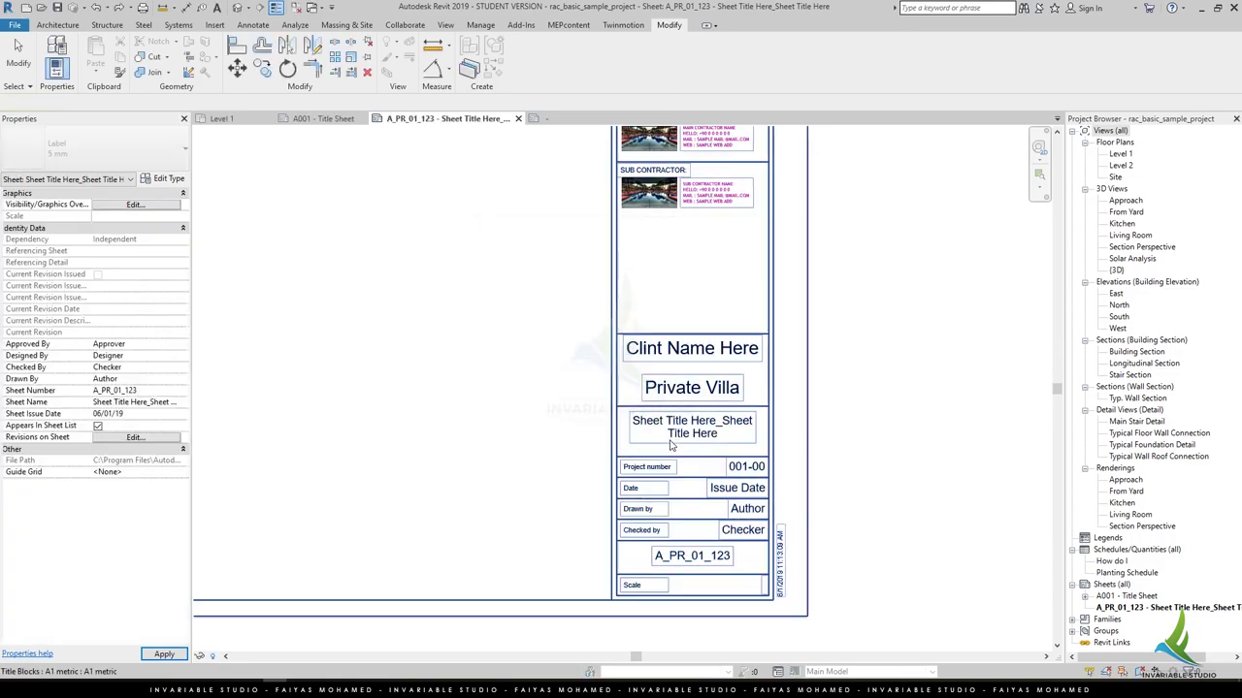
scroll(693, 426, "up", 2)
left_click(758, 434)
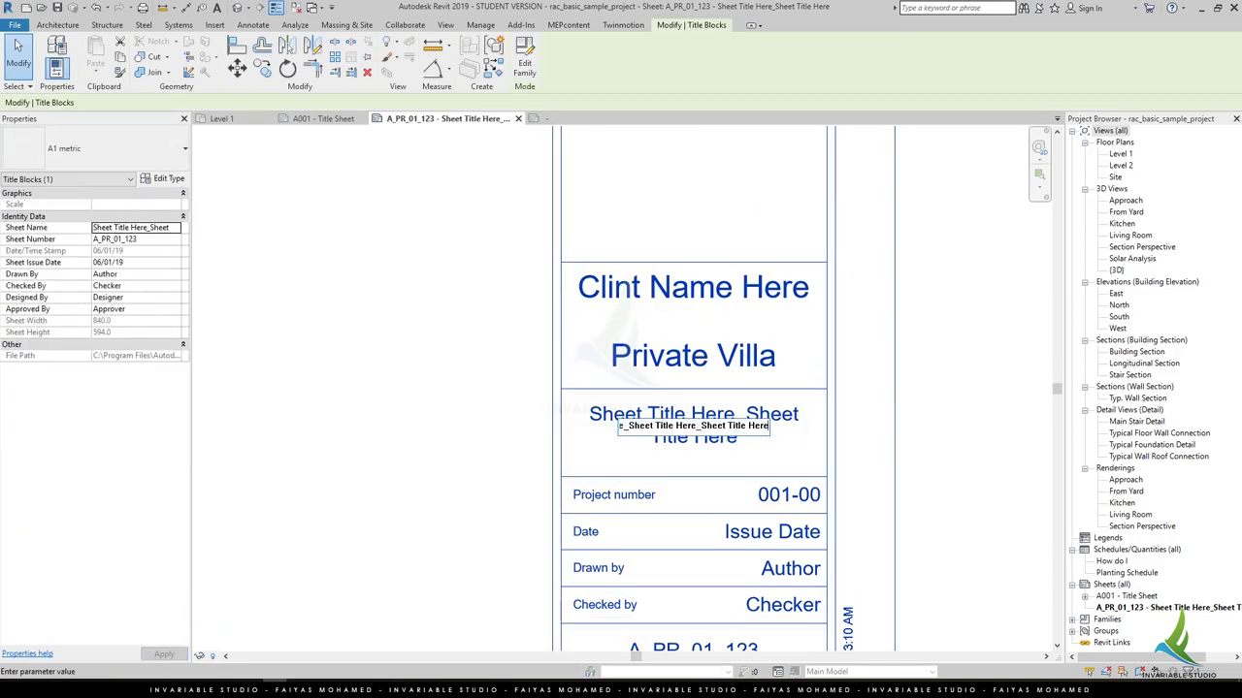
left_click(931, 437)
scroll(711, 472, "down", 3)
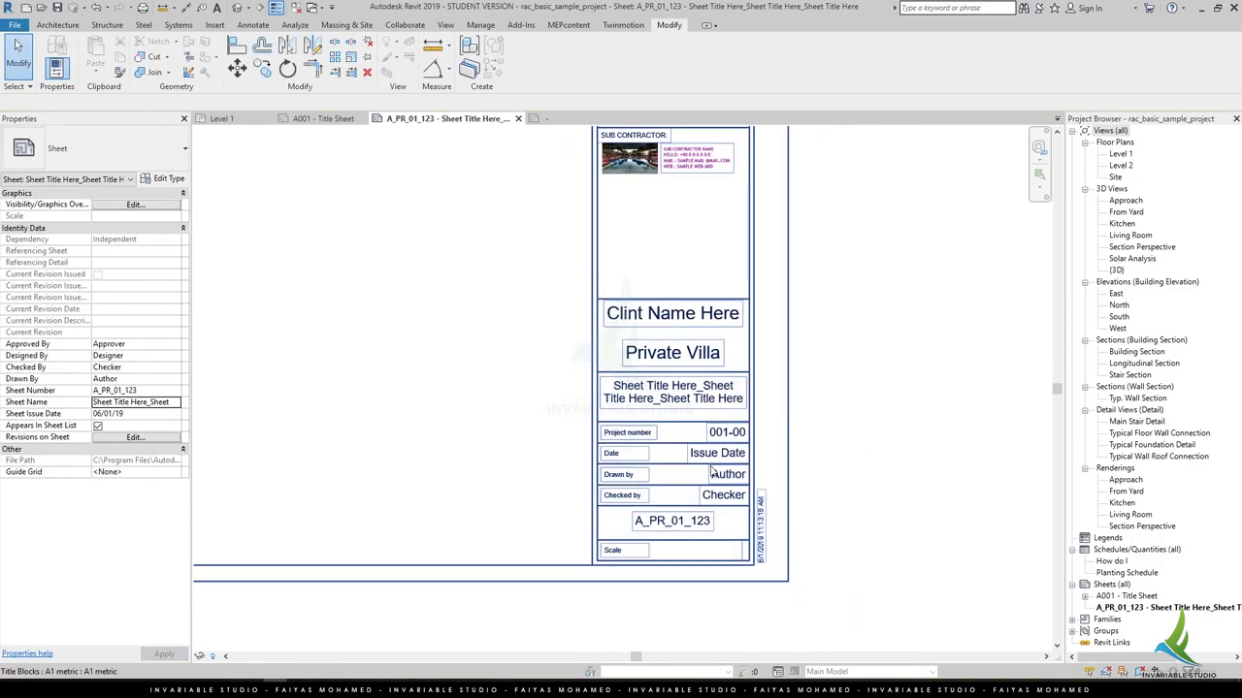
scroll(860, 391, "up", 2)
Set the Project Number to PR-001 in Project Information.
left_click(480, 24)
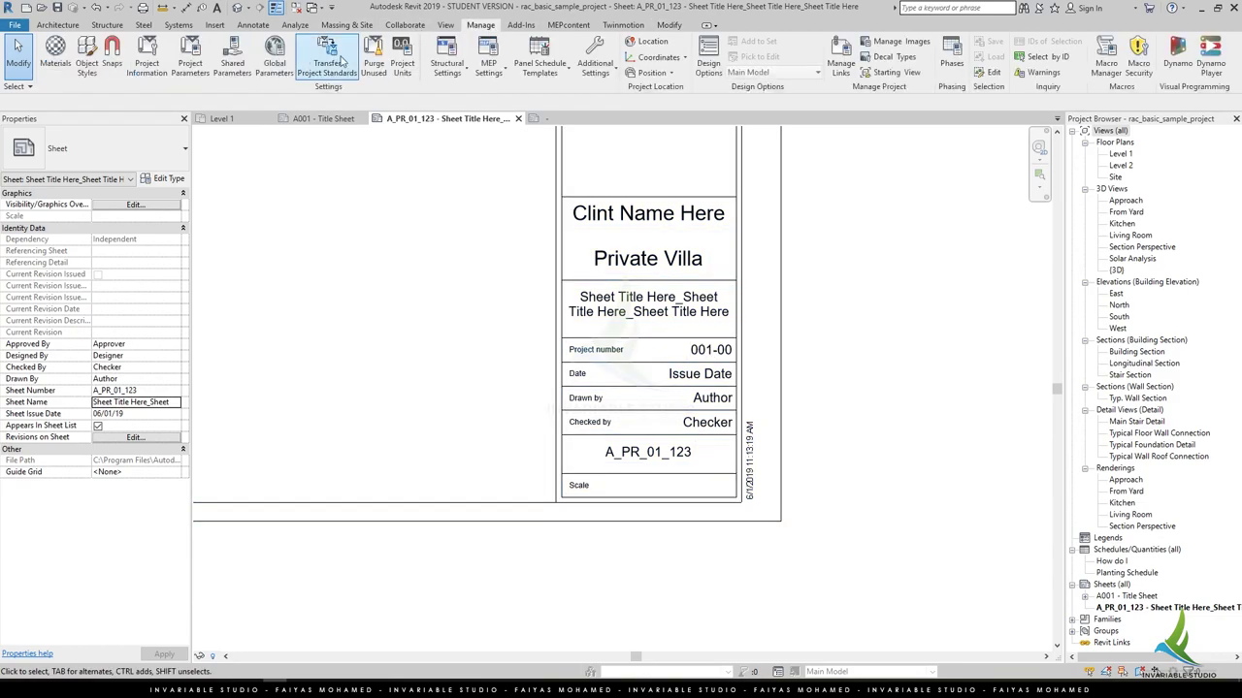
left_click(147, 60)
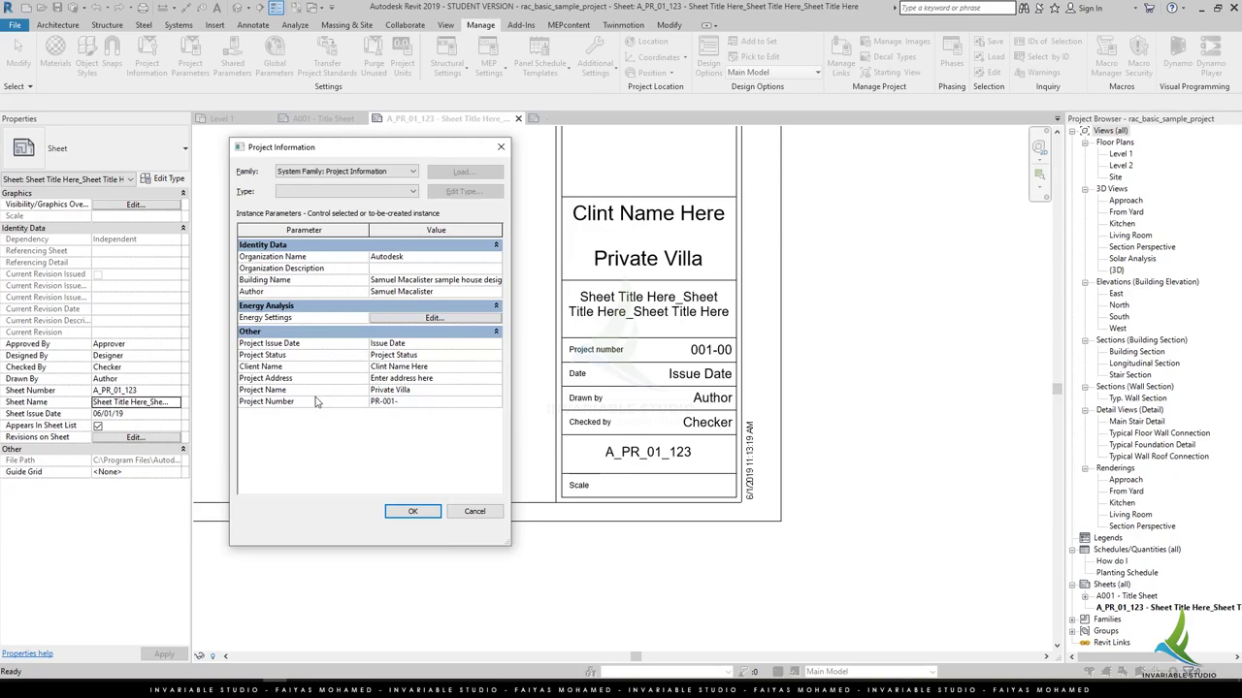
left_click(413, 511)
scroll(687, 366, "up", 1)
scroll(687, 366, "up", 1)
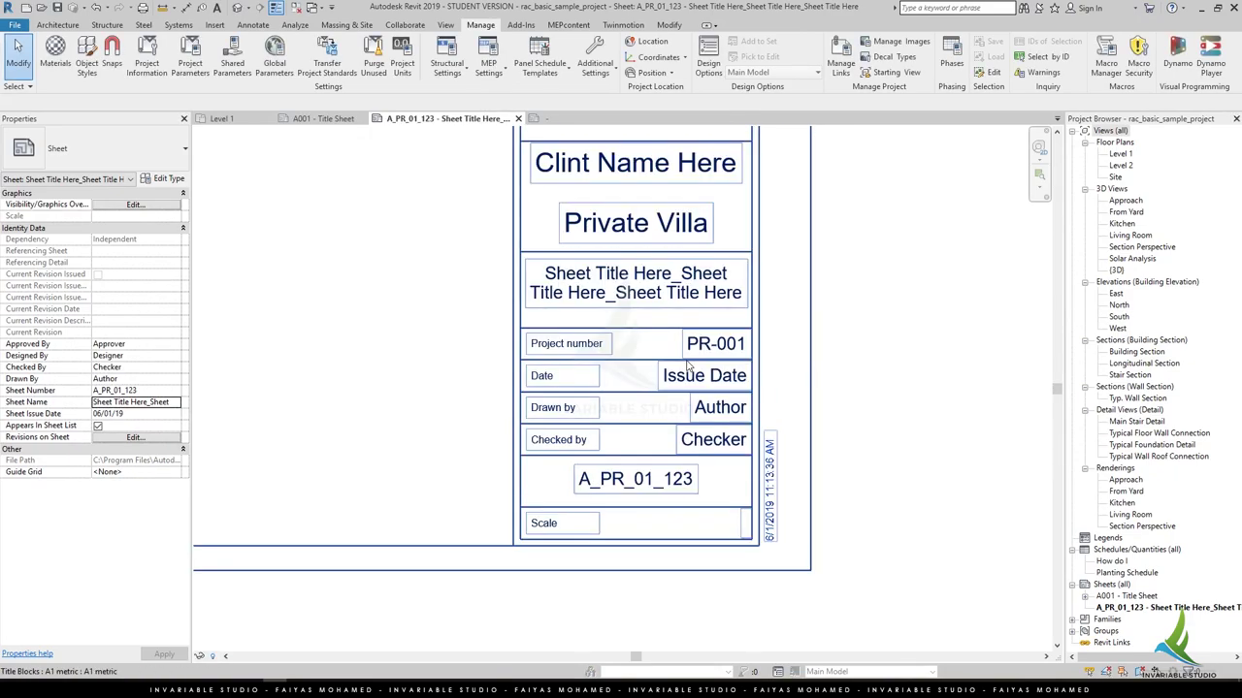
left_click(147, 60)
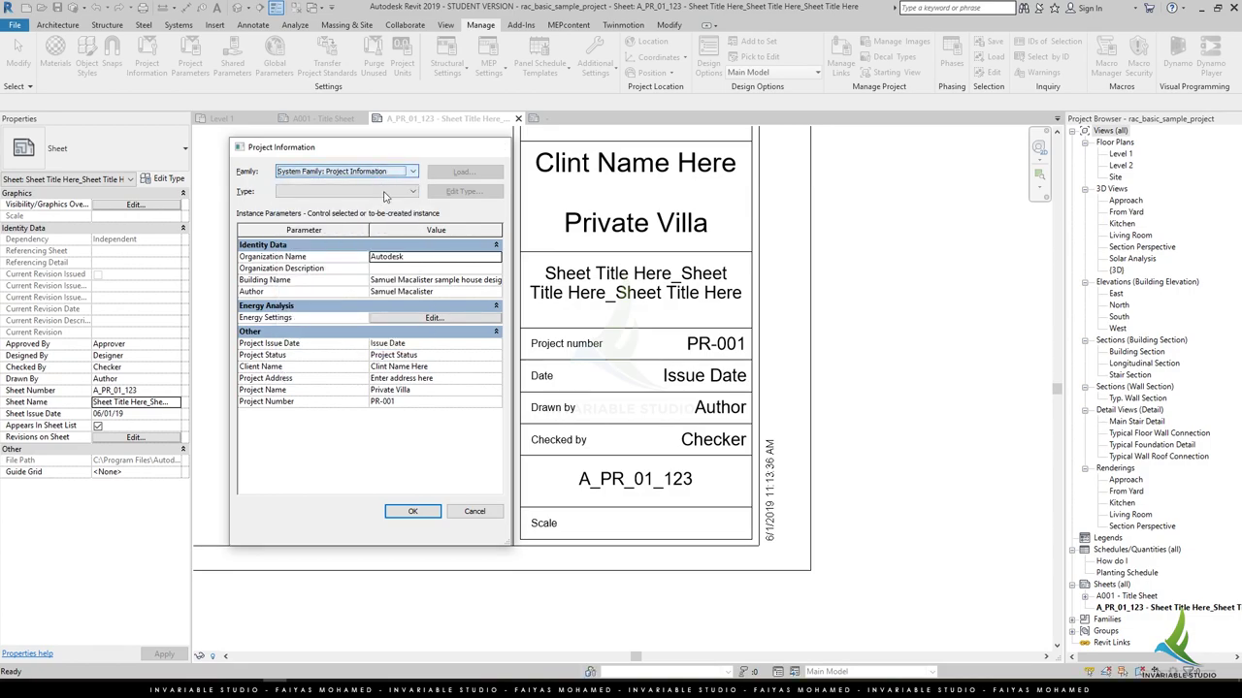
left_click(413, 512)
Enter date 01-02-2019 and the Drawn By and Checked By initials on the title block.
left_click(713, 375)
left_click(713, 375)
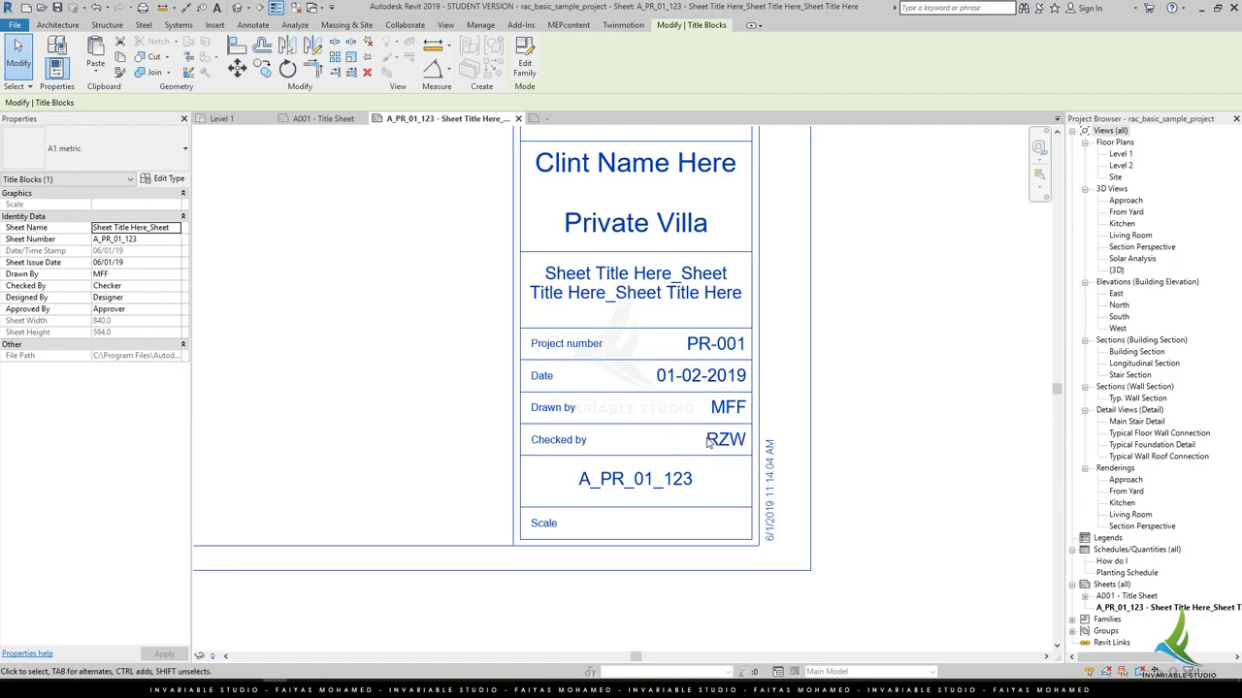
key("Escape")
key("Escape")
scroll(831, 248, "up", 5, "ctrl")
scroll(831, 248, "down", 1)
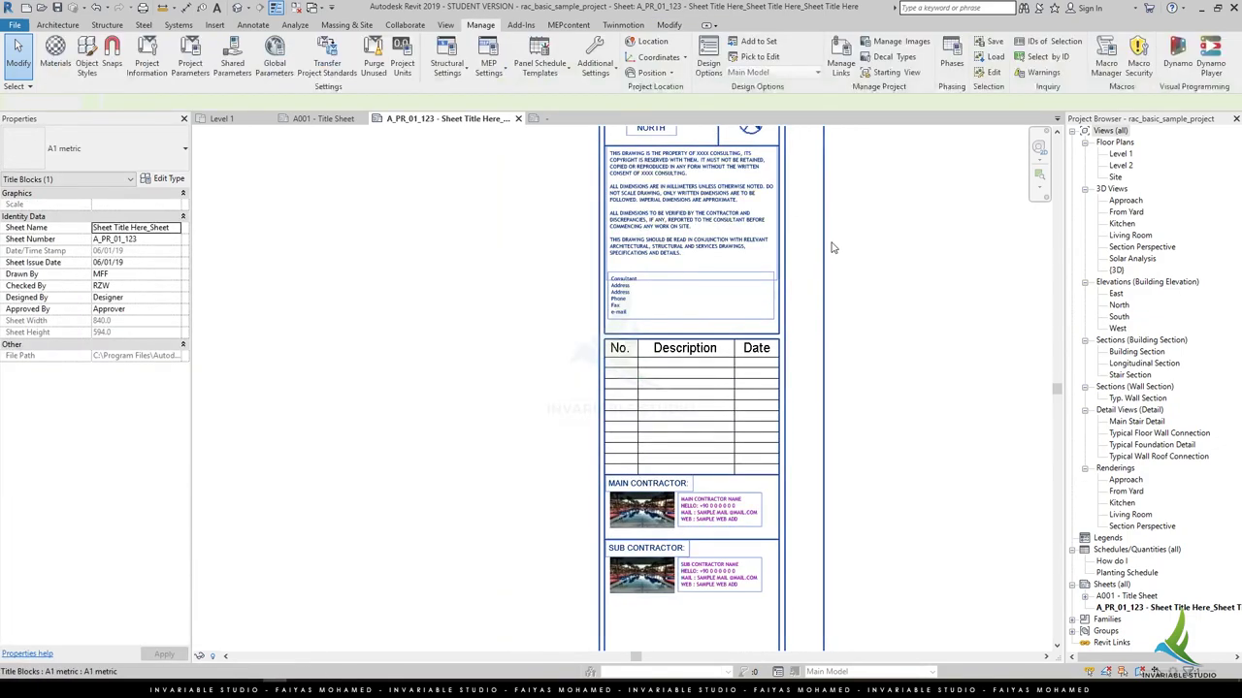
left_click(832, 247)
scroll(831, 247, "up", 2, "ctrl")
scroll(737, 262, "down", 5, "ctrl")
scroll(679, 284, "up", 1)
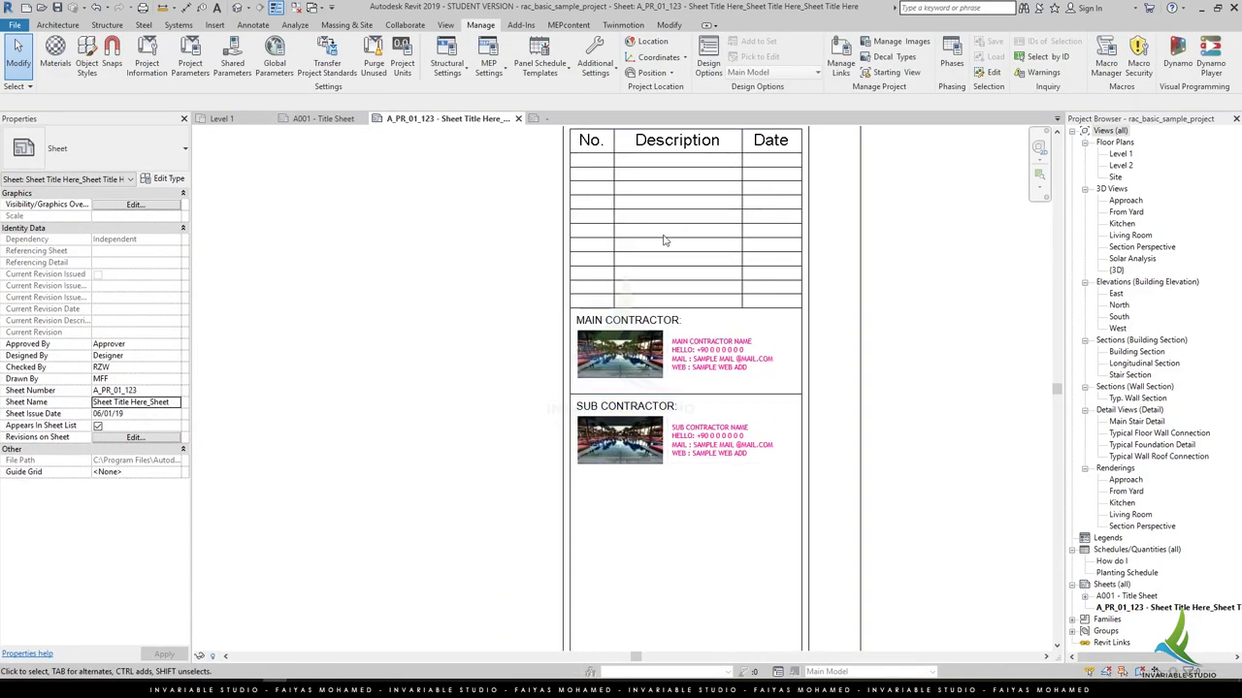
scroll(650, 262, "up", 2, "ctrl")
scroll(541, 345, "down", 3, "ctrl")
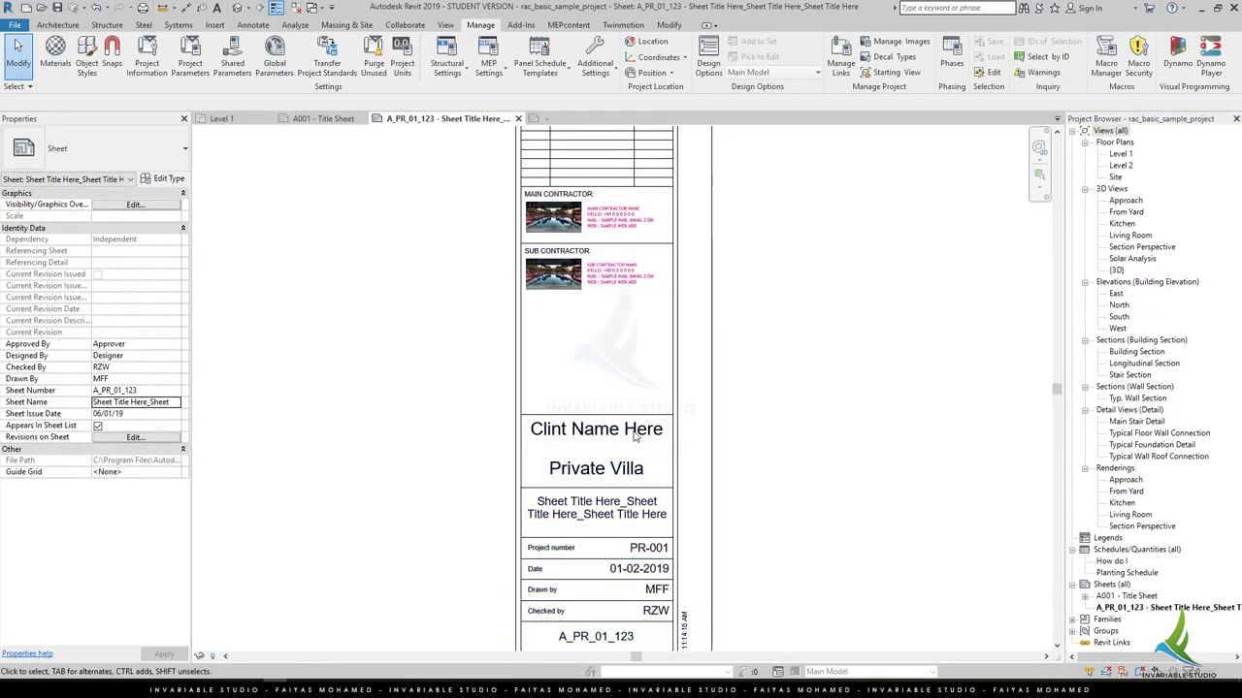
scroll(542, 344, "down", 3, "ctrl")
scroll(541, 345, "up", 1)
scroll(542, 345, "down", 4)
Place the Level 1 floor plan on the sheet.
scroll(541, 344, "down", 3)
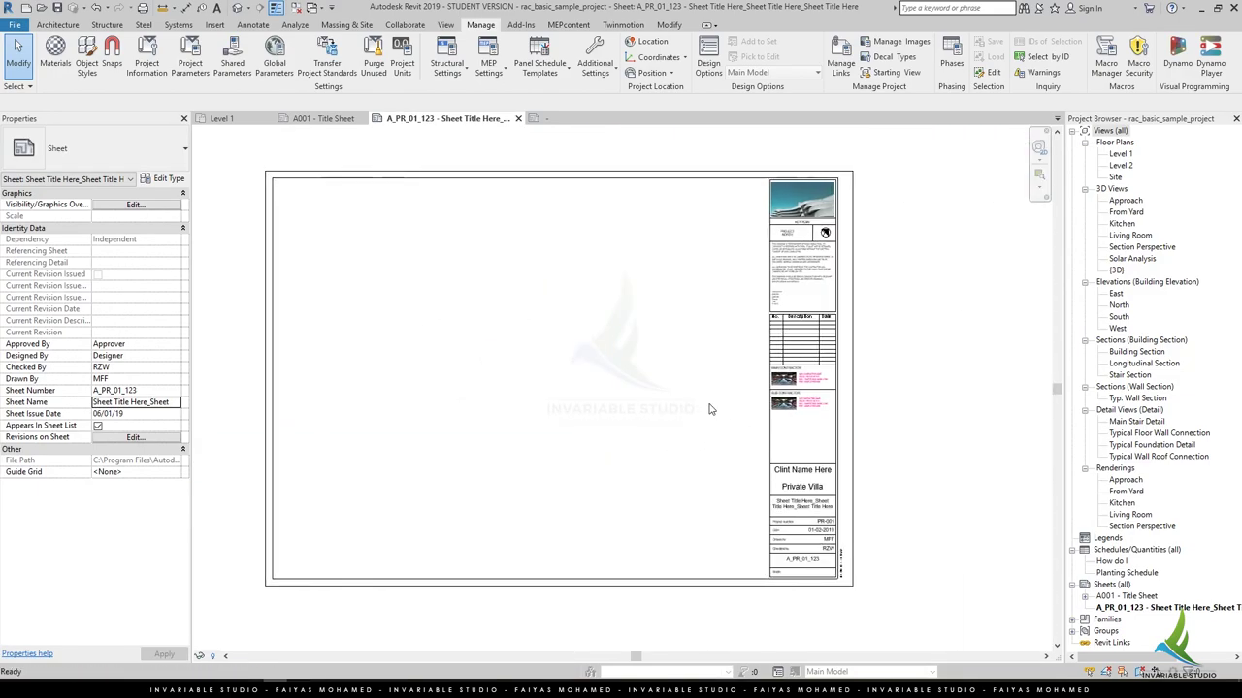
left_click(1121, 154)
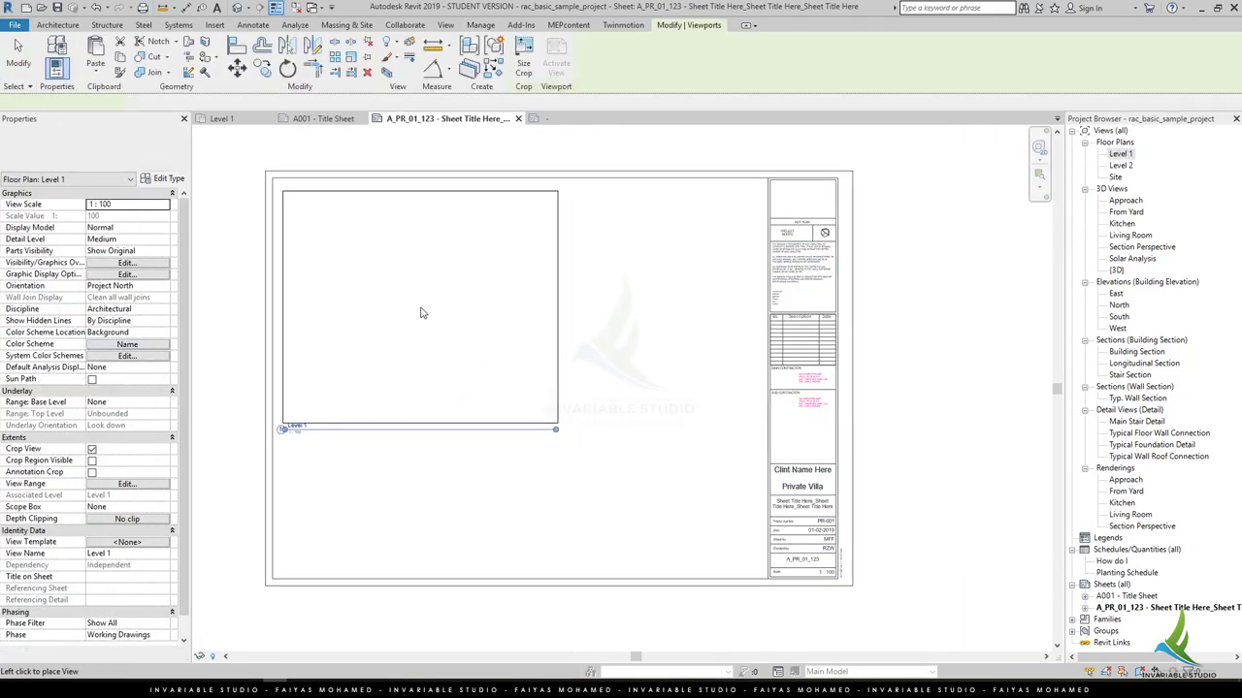
left_click(421, 310)
scroll(777, 576, "up", 4)
scroll(815, 558, "down", 4)
Try a 1:50 scale on the Level 1 viewport, then revert it to 1:100.
left_click(514, 389)
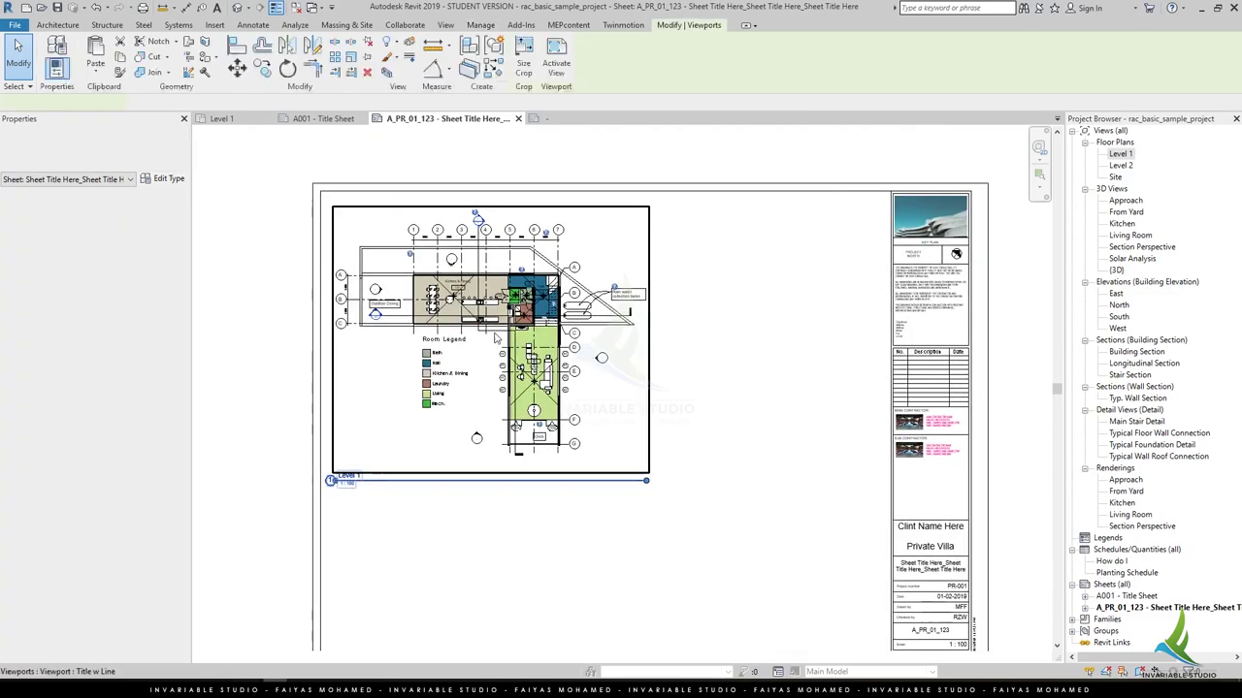
left_click(135, 204)
left_click(238, 568)
scroll(514, 559, "up", 3)
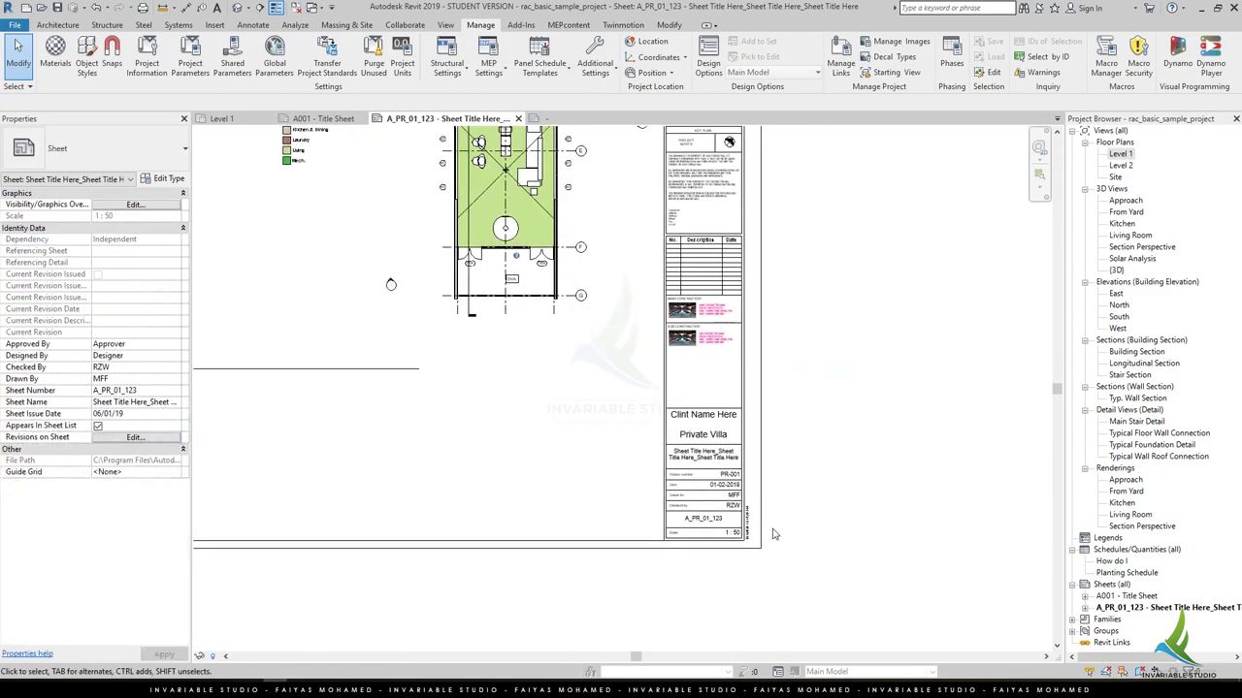
scroll(631, 572, "down", 3)
key("ctrl+z")
left_click(680, 582)
middle_click_drag(680, 582, 631, 534)
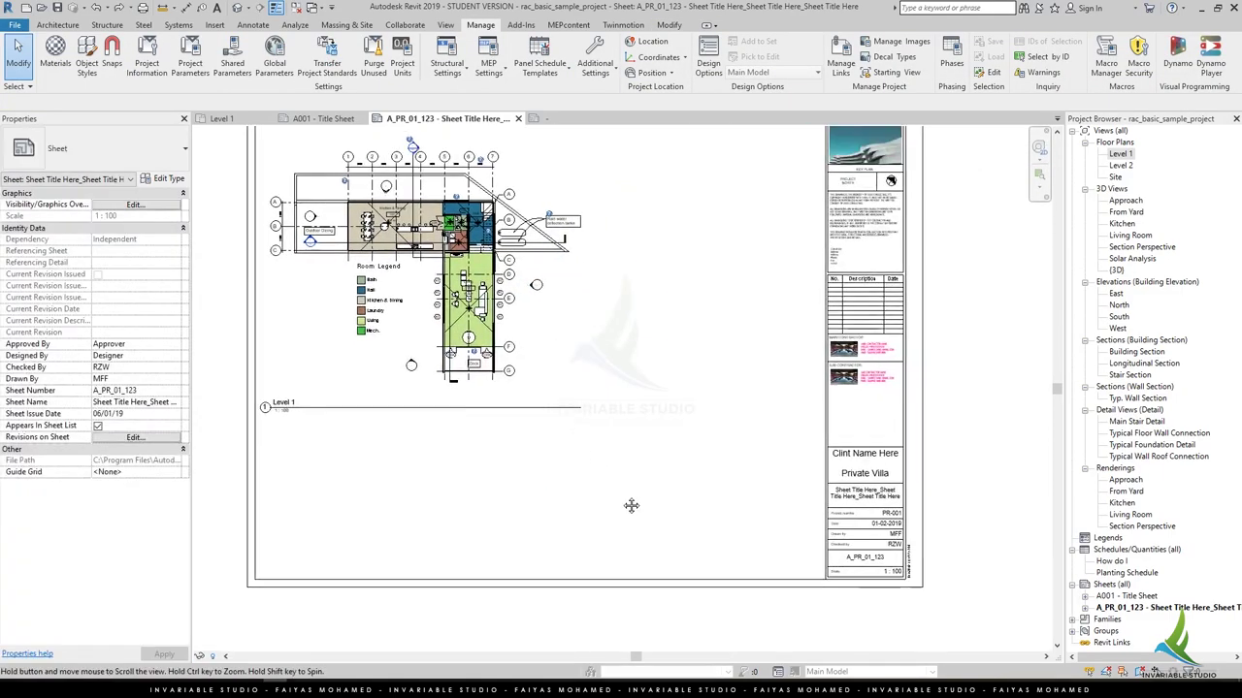
Place the Stair Section building section view on the sheet.
left_click(1121, 153)
left_click(1126, 200)
left_click(1135, 351)
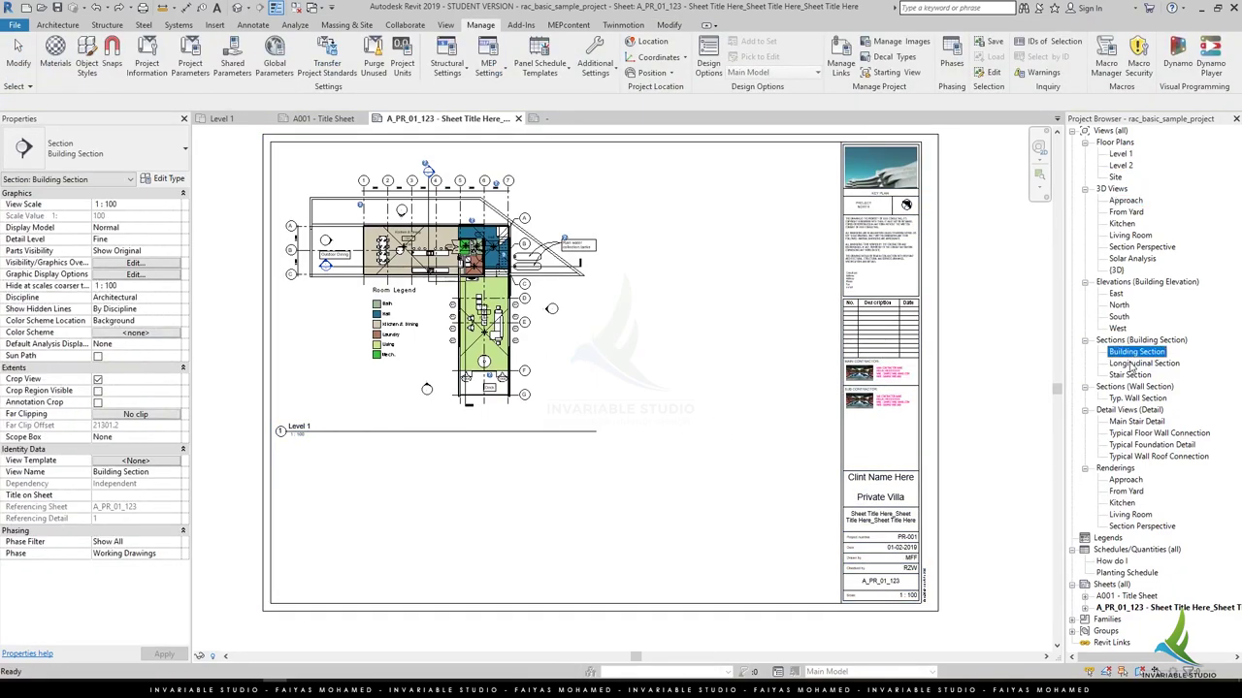
left_click(713, 475)
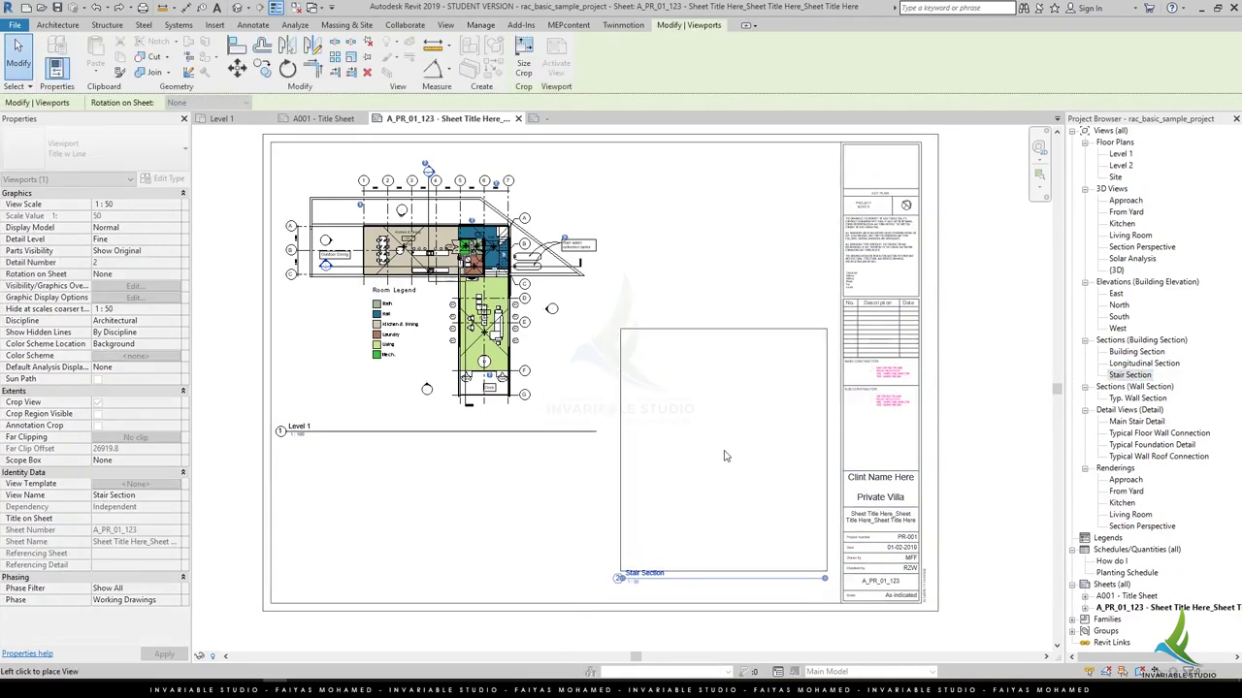
scroll(909, 599, "up", 3)
scroll(582, 485, "down", 2)
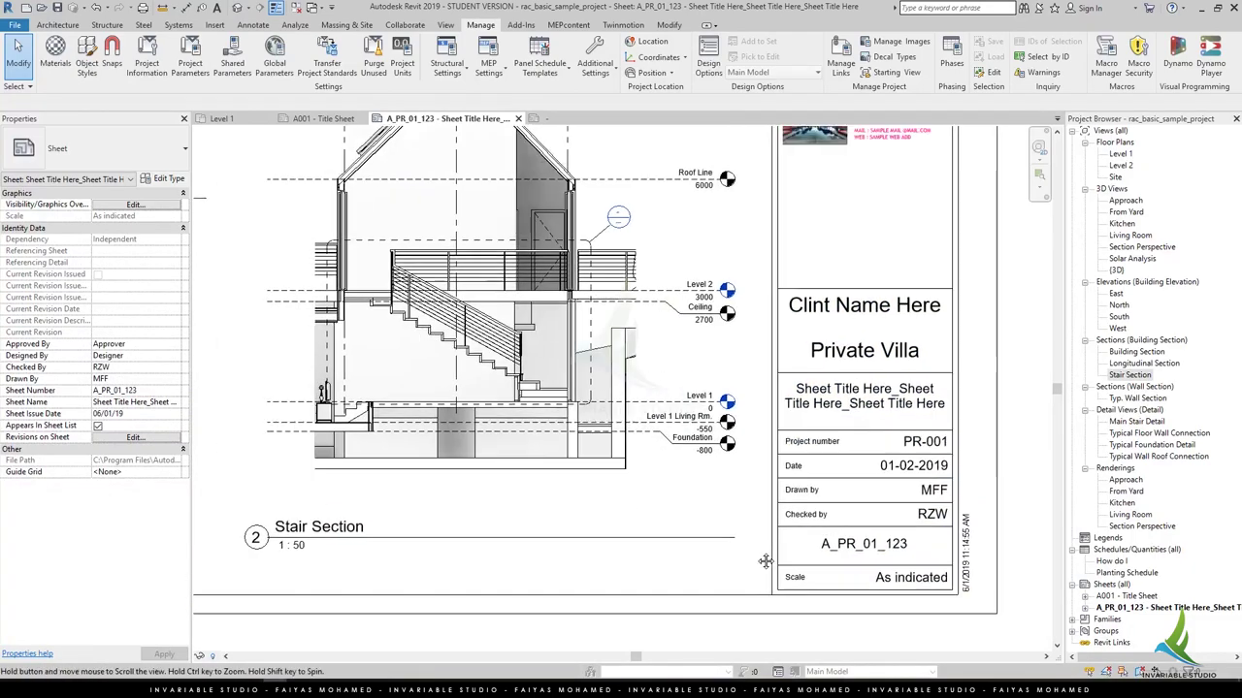
scroll(281, 455, "down", 3)
Activate and then deactivate the Level 1 plan view, leaving nothing selected.
double_click(388, 426)
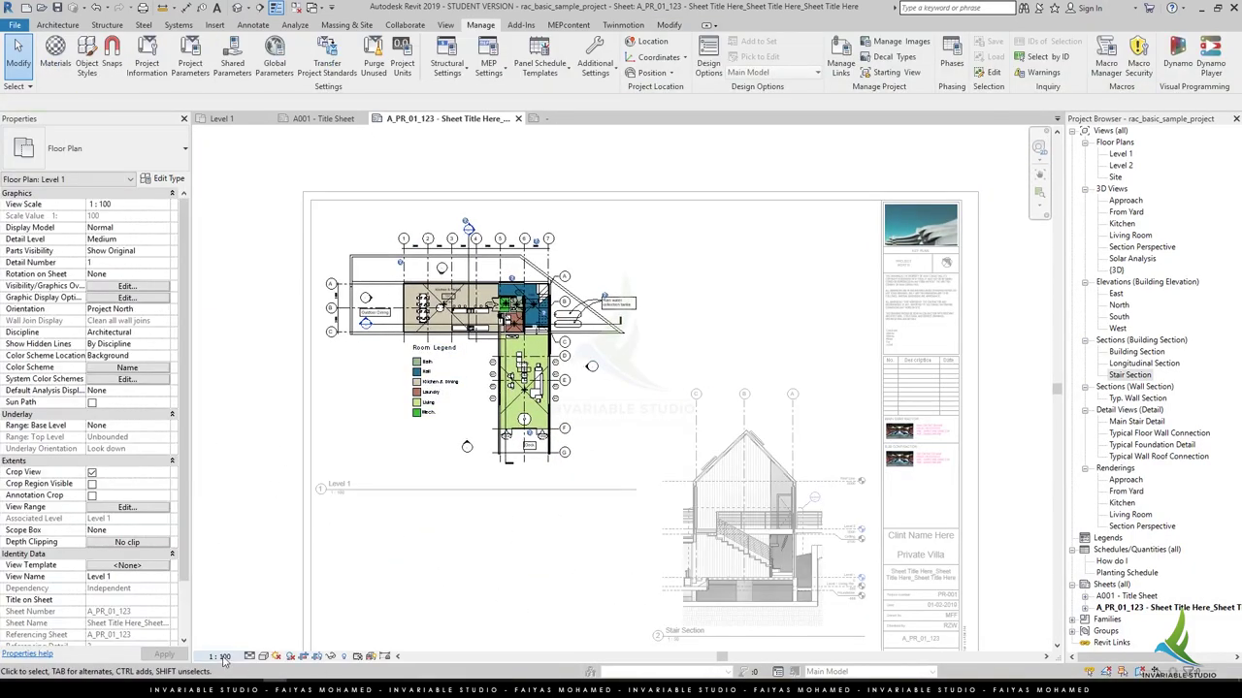
scroll(451, 576, "up", 2)
scroll(582, 543, "up", 2)
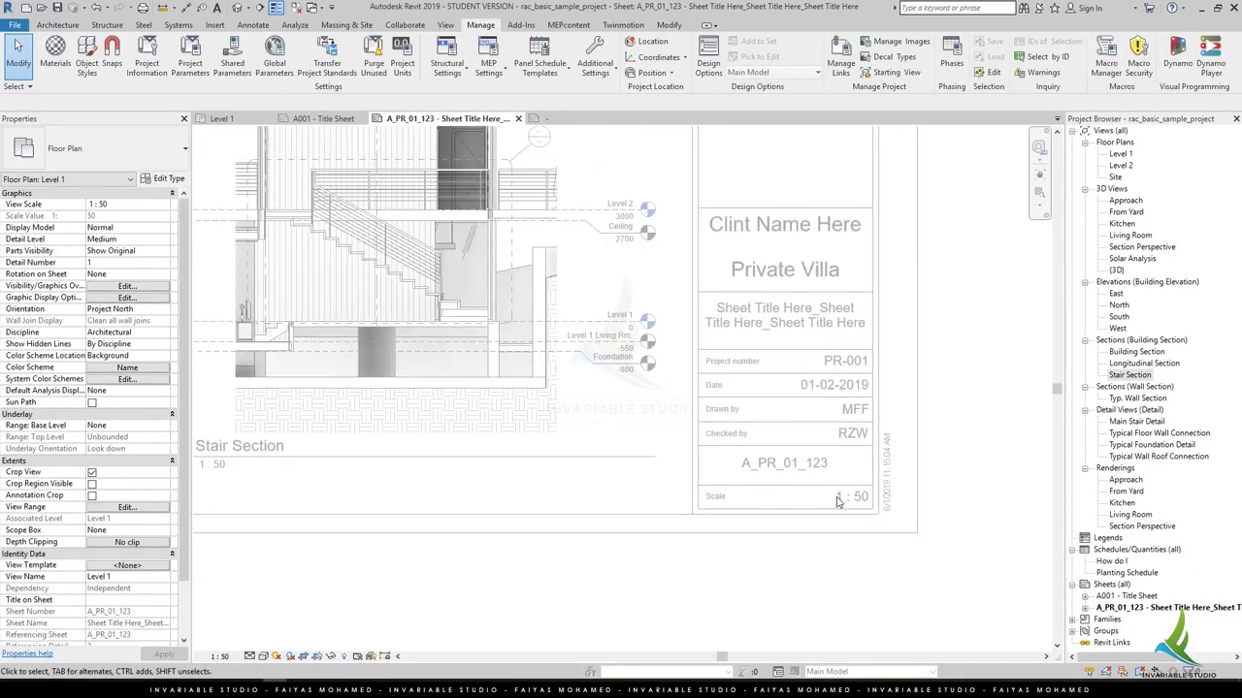
scroll(657, 521, "down", 2)
scroll(576, 550, "down", 2)
double_click(575, 550)
scroll(679, 544, "down", 2)
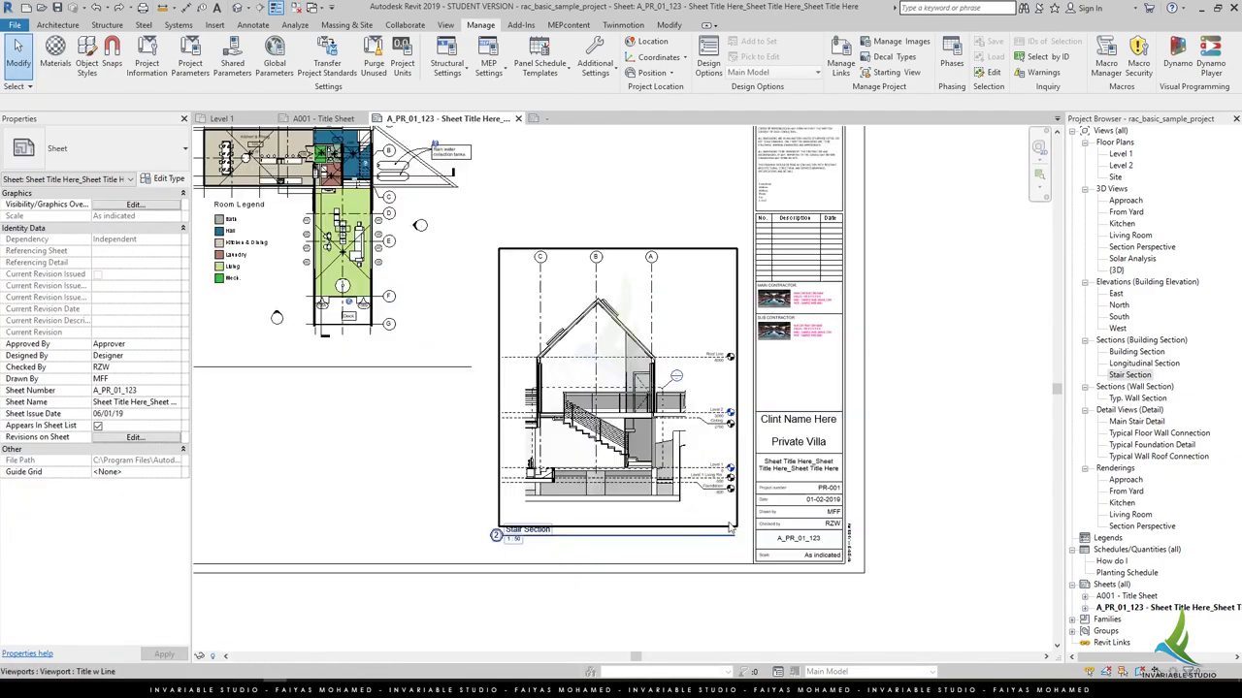
scroll(802, 536, "down", 2)
left_click(339, 367)
scroll(388, 320, "up", 1)
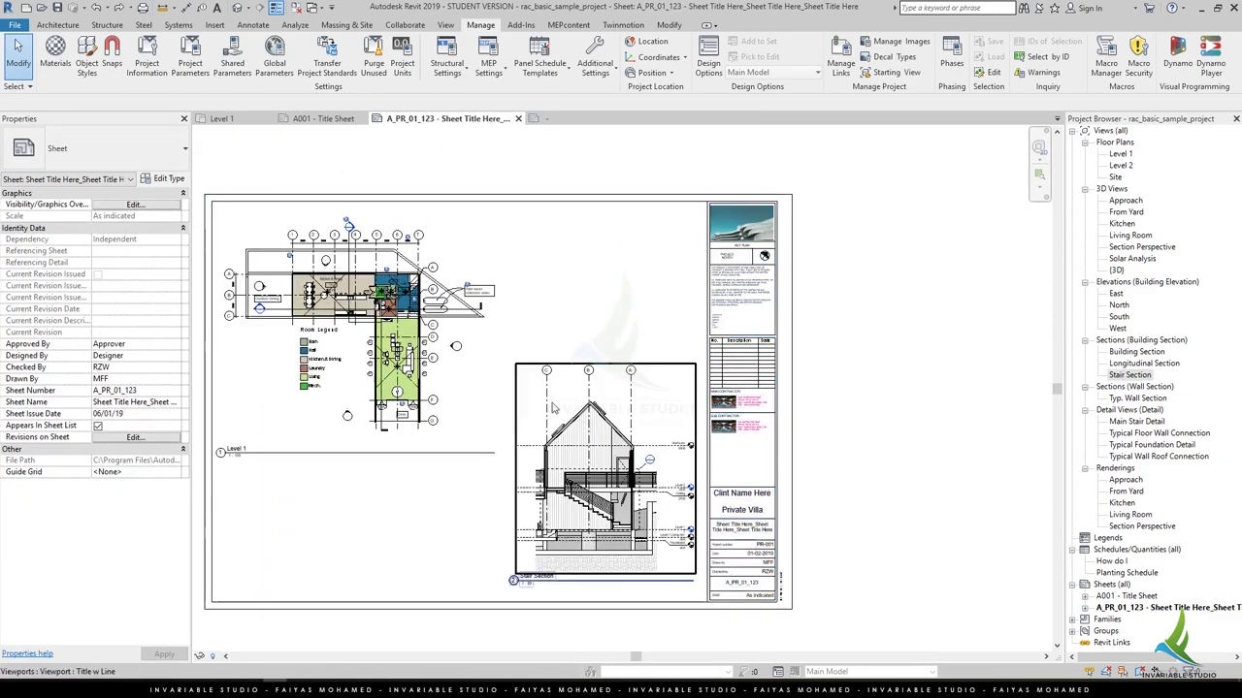
scroll(419, 294, "up", 1)
left_click(272, 262)
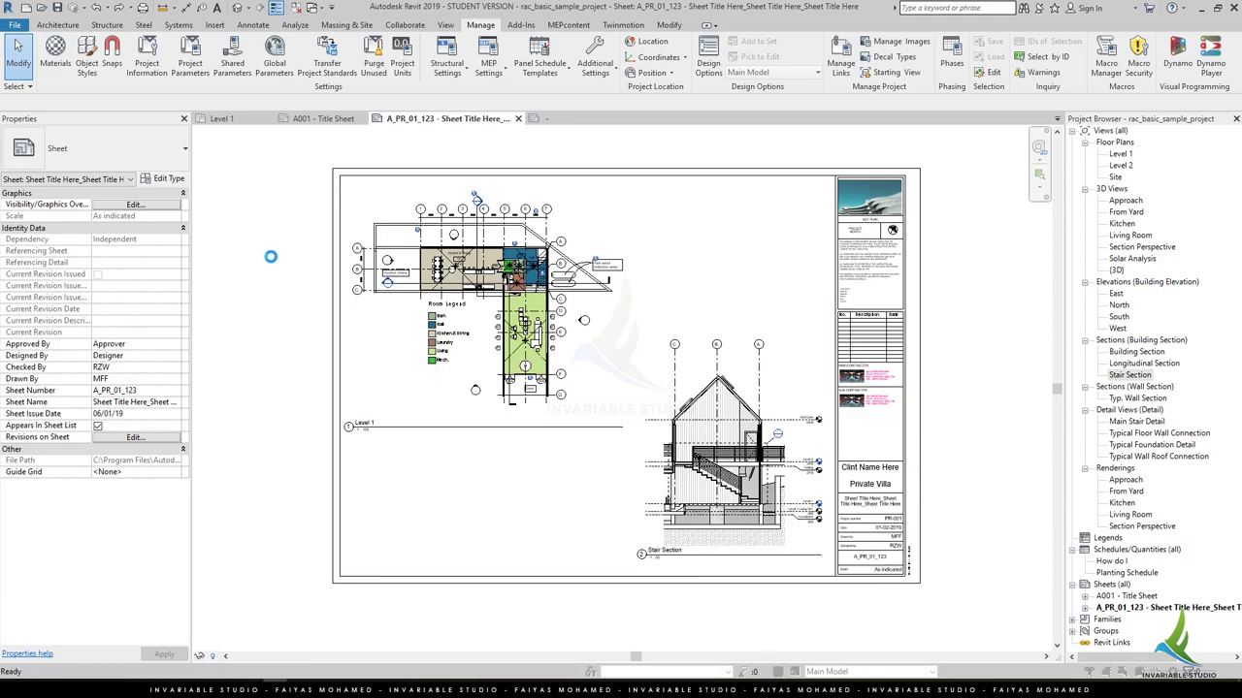
In Print, choose the Adobe PDF printer and set its page size.
left_click(544, 213)
left_click(524, 225)
left_click(543, 213)
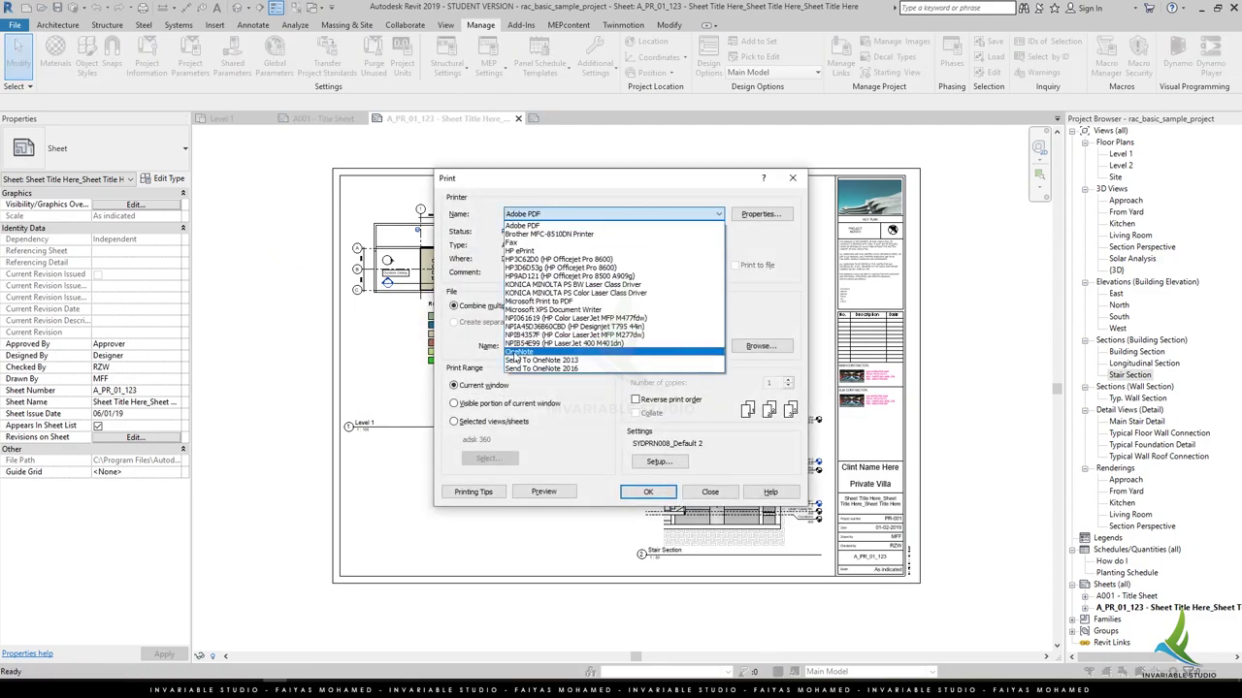
left_click(558, 226)
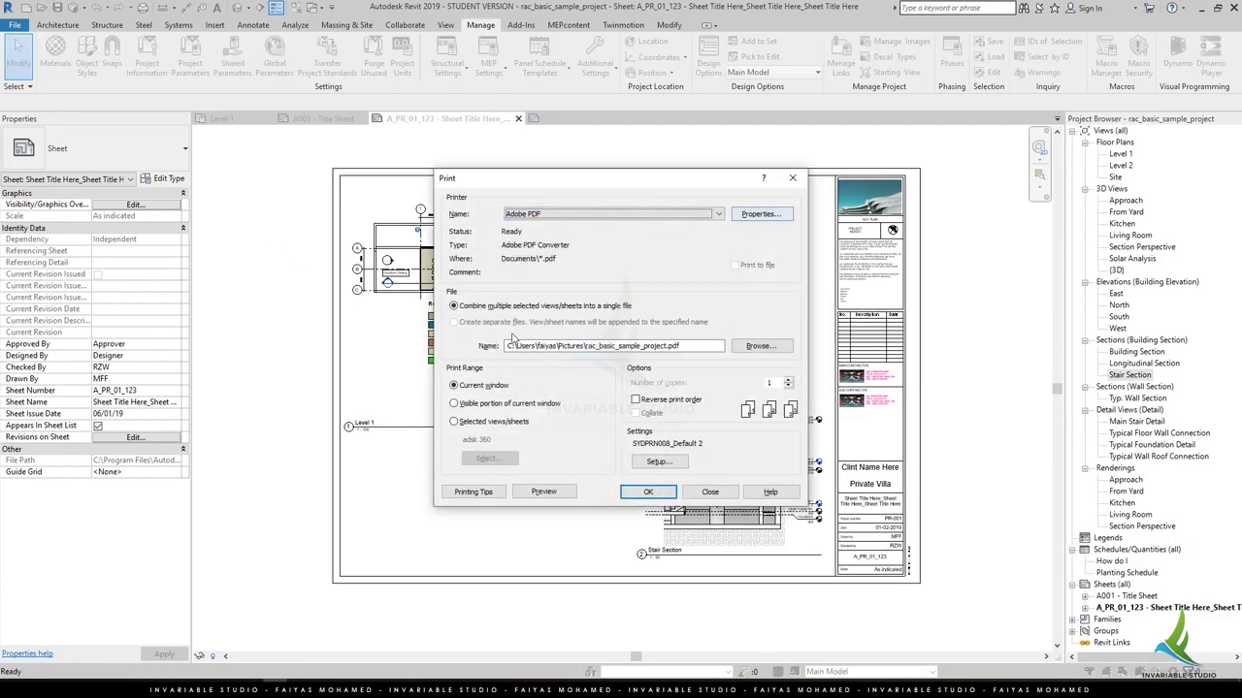
left_click(760, 213)
left_click(635, 340)
left_click(621, 366)
key("Return")
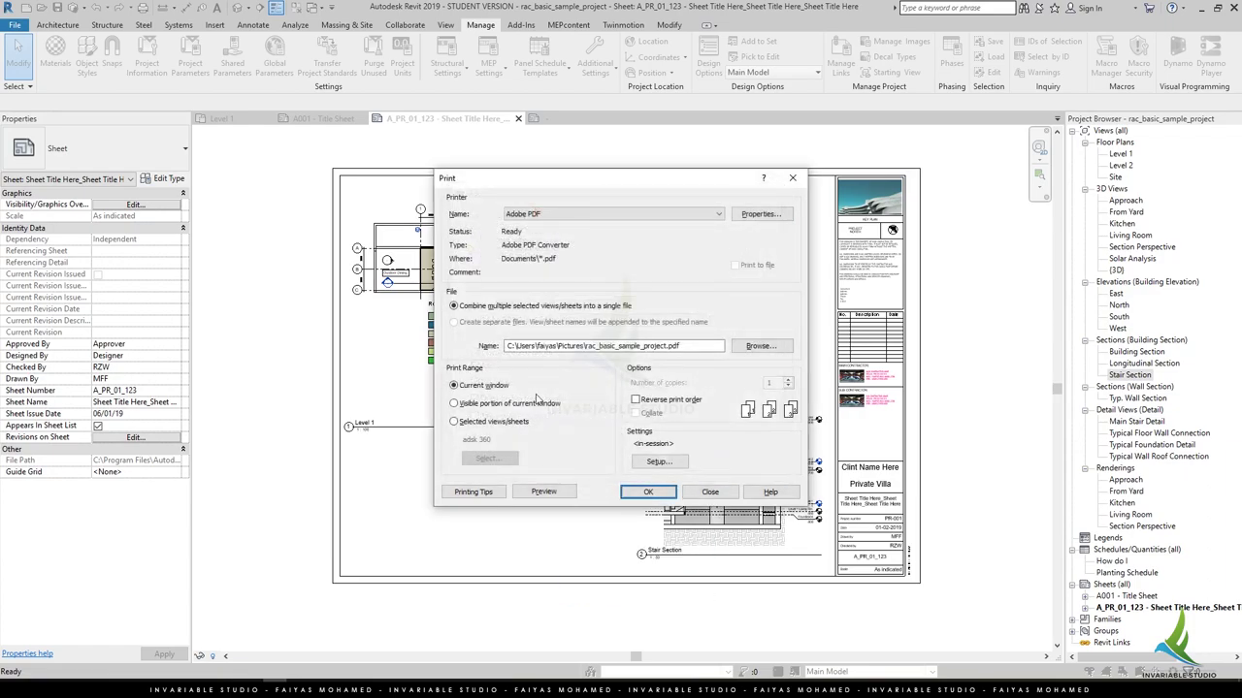
Print selected views/sheets, using the adsk 360 view set.
left_click(479, 425)
left_click(487, 458)
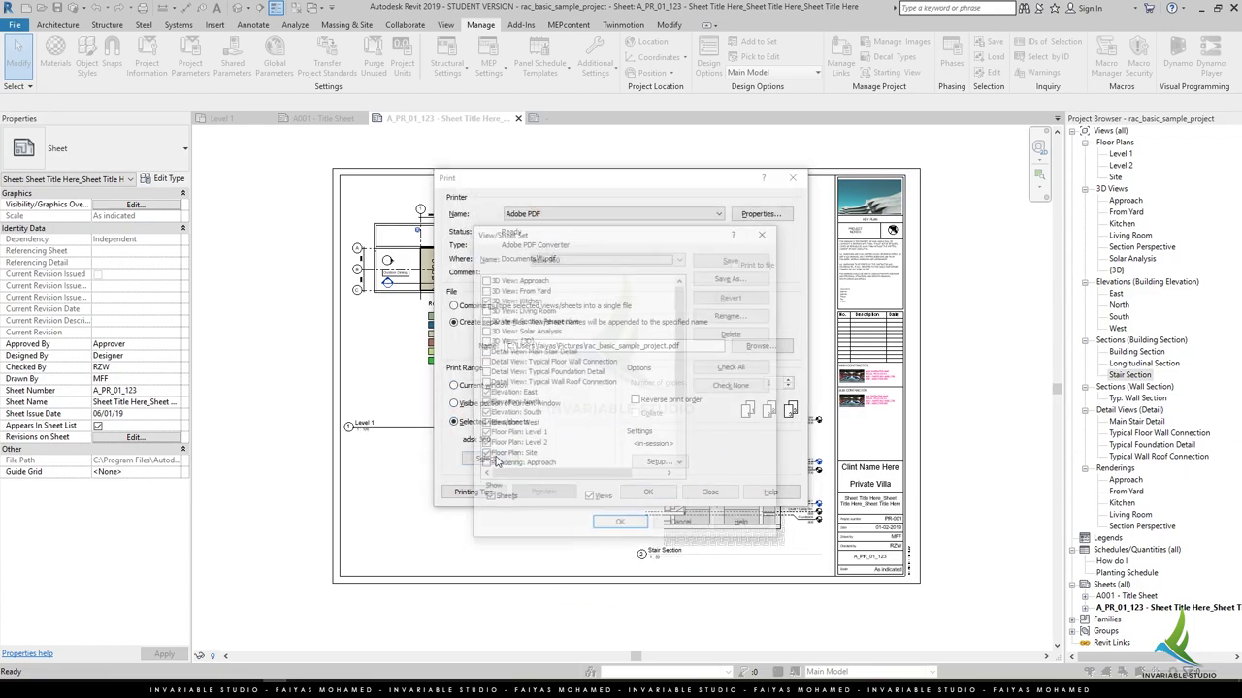
left_click(601, 257)
left_click(548, 277)
key("Return")
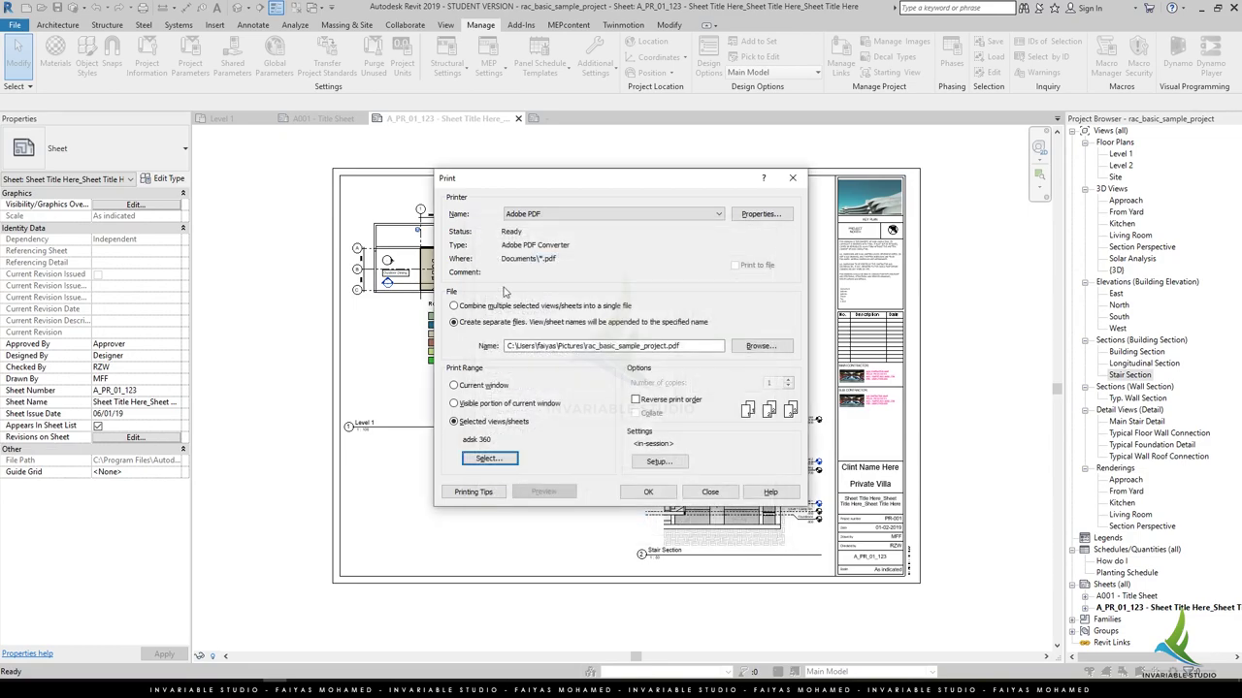
Set the print page setup to A1 landscape.
left_click(659, 467)
left_click(727, 206)
left_click(653, 248)
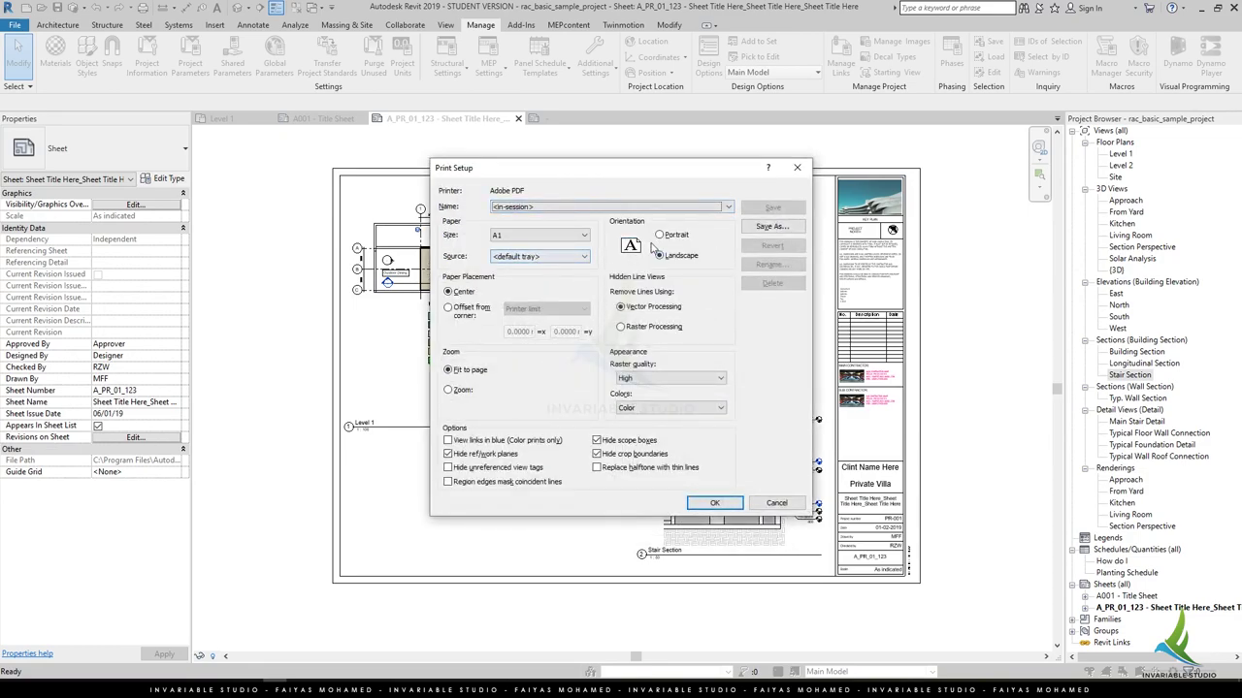
left_click(689, 503)
Include sheet A_PR_01_123 in the sheets to print.
left_click(490, 460)
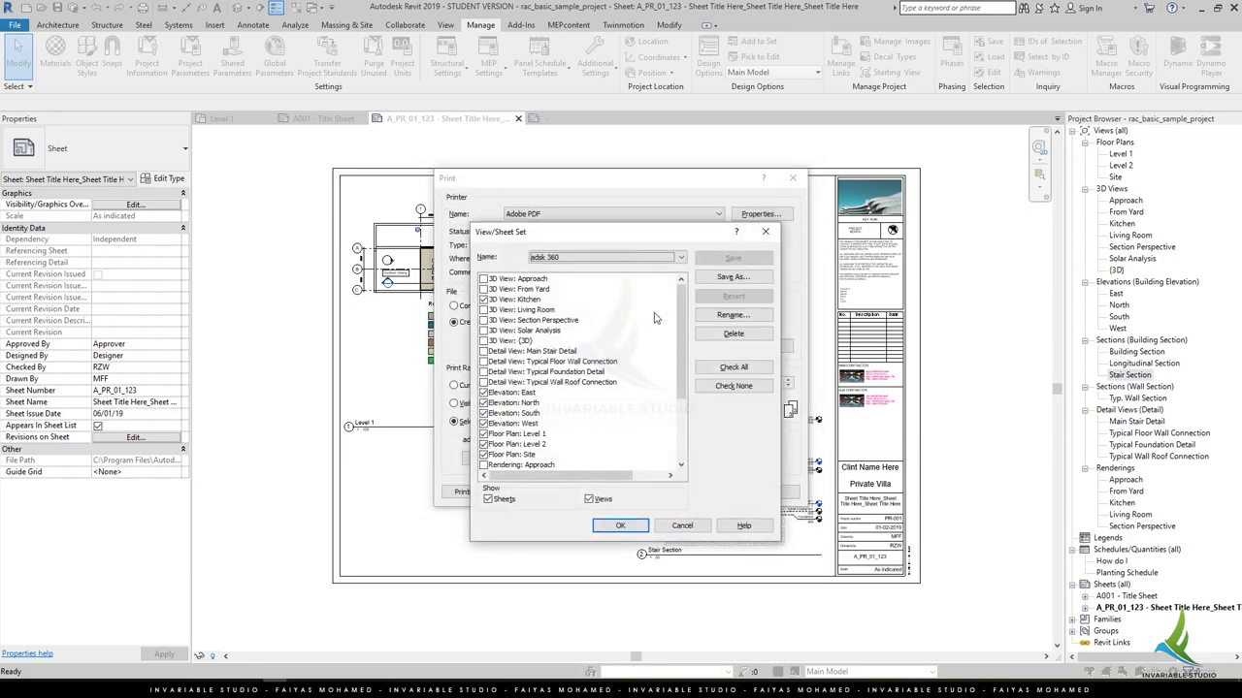
scroll(642, 457, "down", 4)
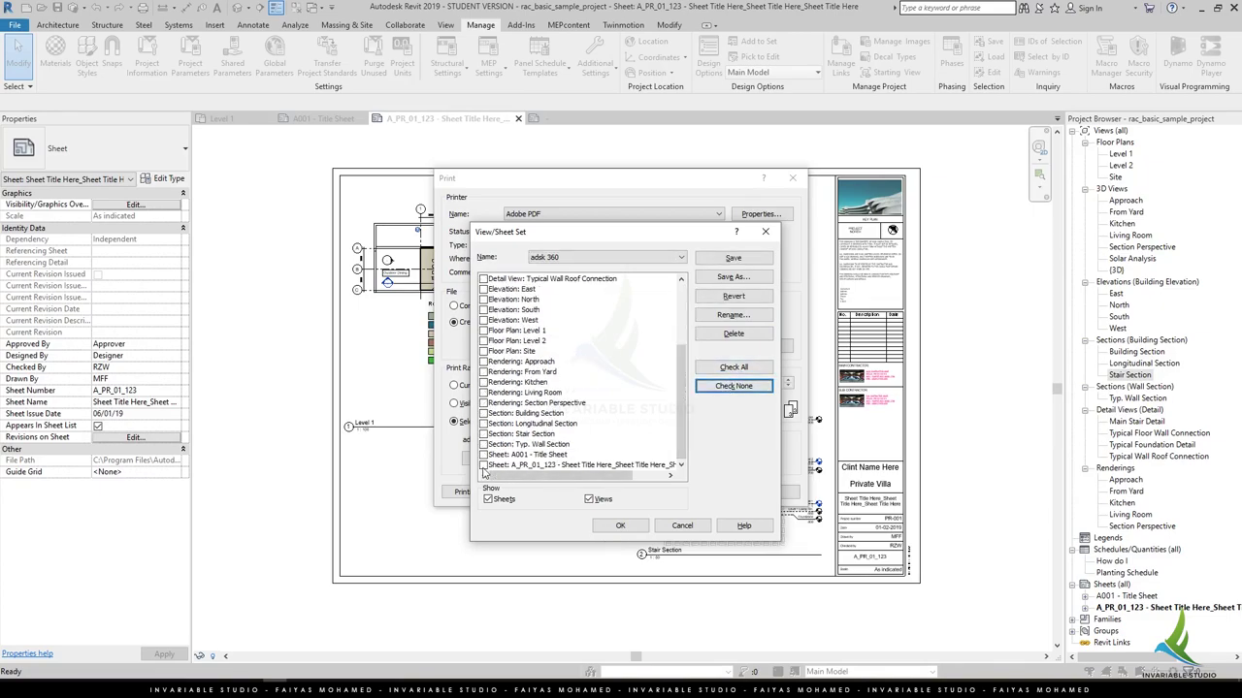
left_click(483, 467)
left_click(620, 525)
Output to the Desktop, print the sheet, and save the PDF.
left_click(755, 345)
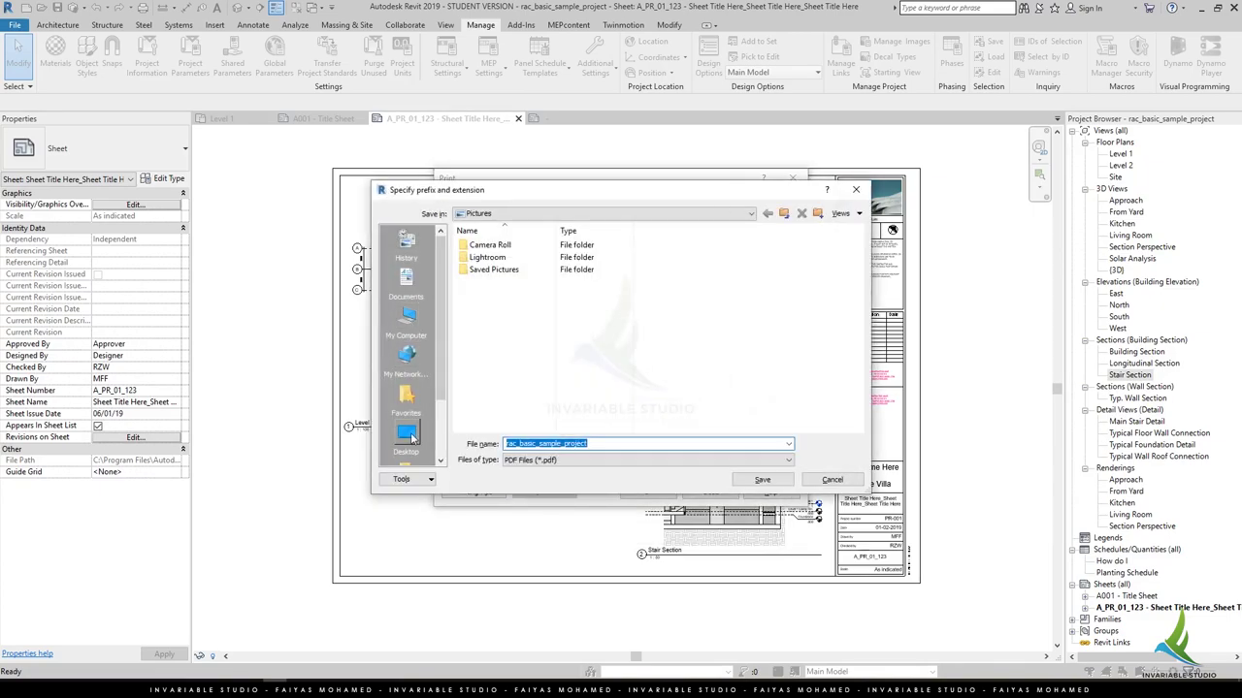
left_click(621, 444)
left_click(761, 480)
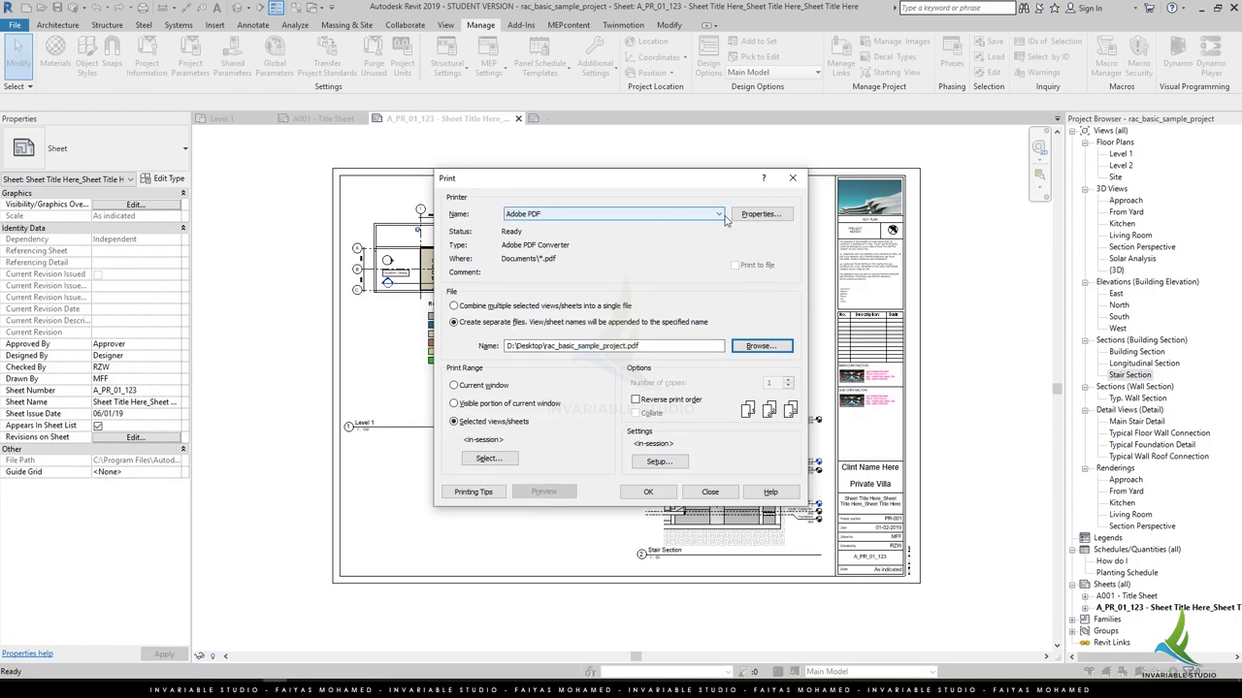
left_click(648, 491)
left_click(695, 354)
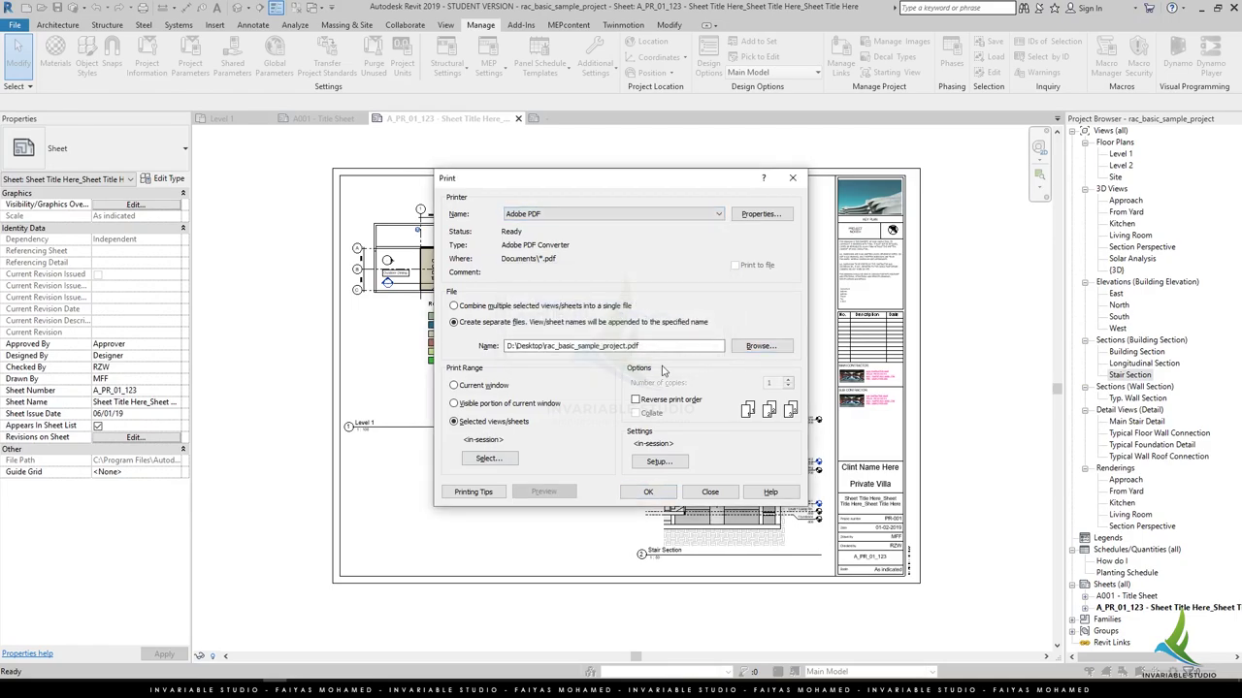
left_click(650, 492)
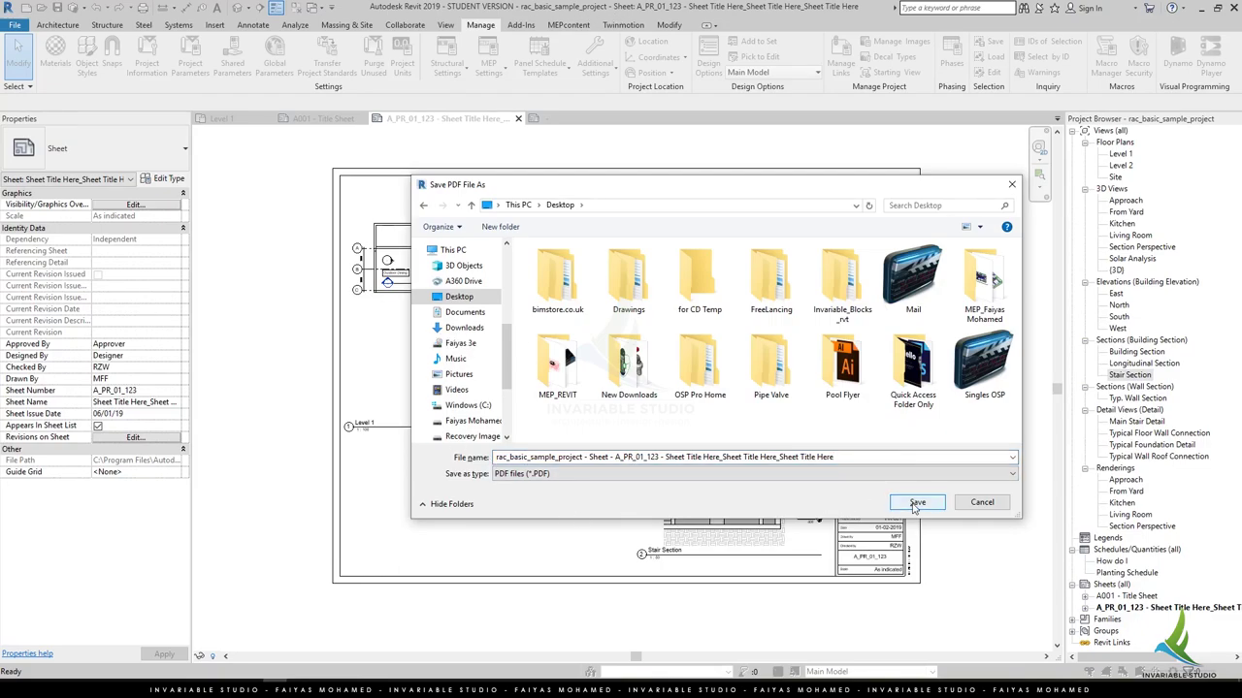
left_click(915, 503)
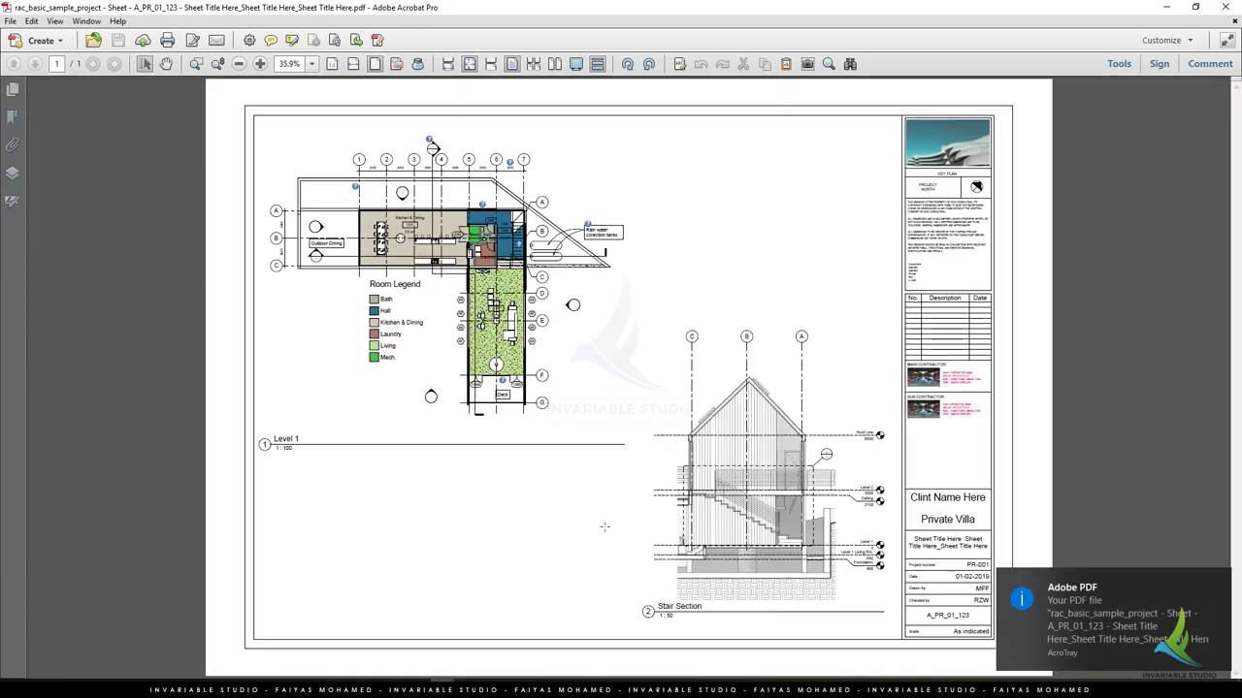
View the exported PDF at 100% and pan across the title block and floor plan.
left_click(1218, 582)
left_click(756, 490)
key("ctrl+1")
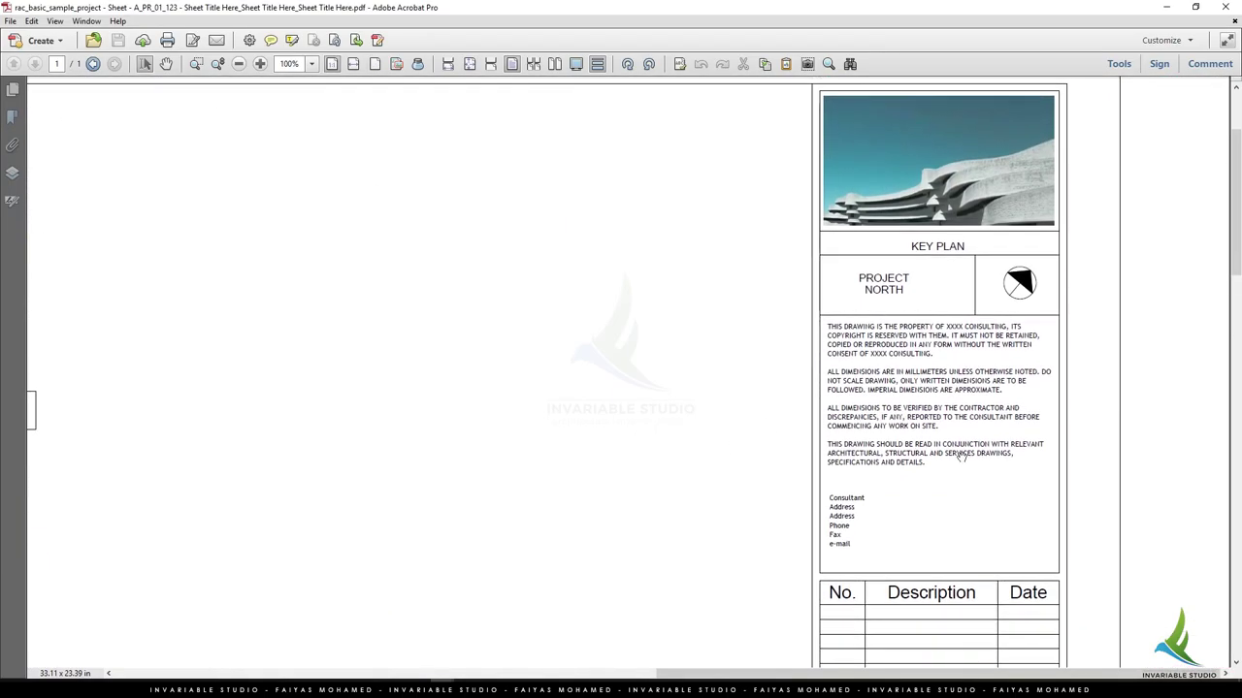
scroll(929, 298, "down", 5)
scroll(873, 340, "left", 10, "shift")
scroll(776, 388, "up", 10)
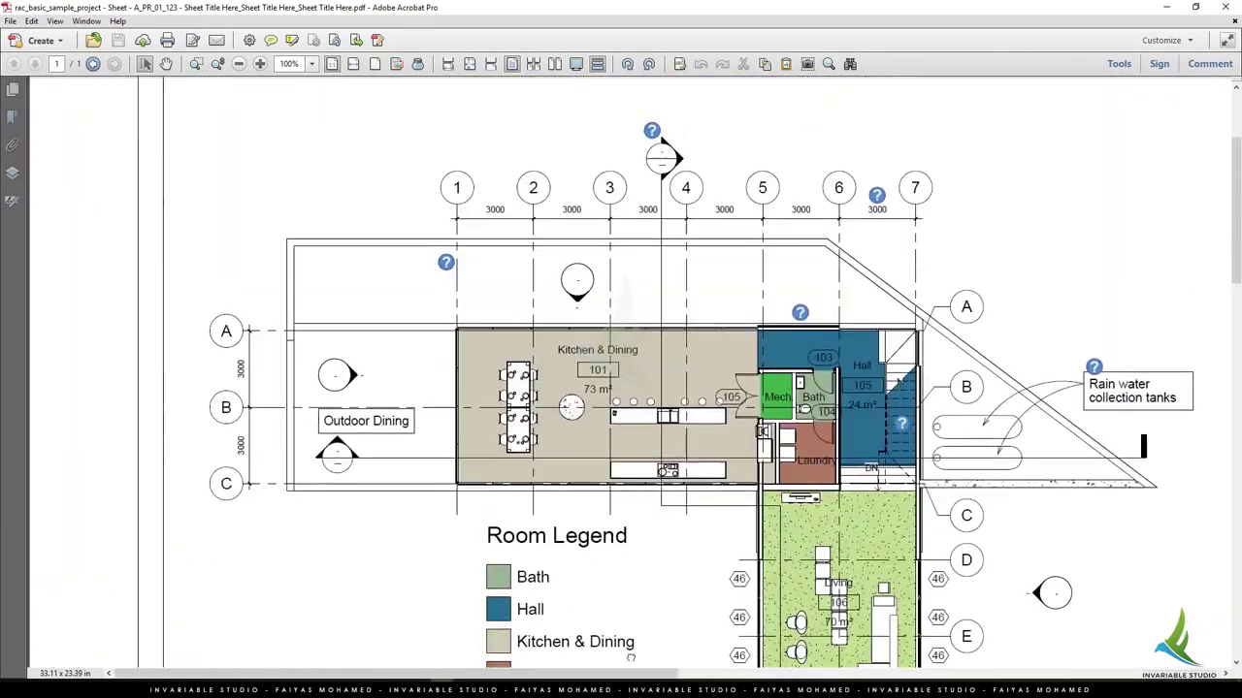
scroll(732, 419, "down", 1)
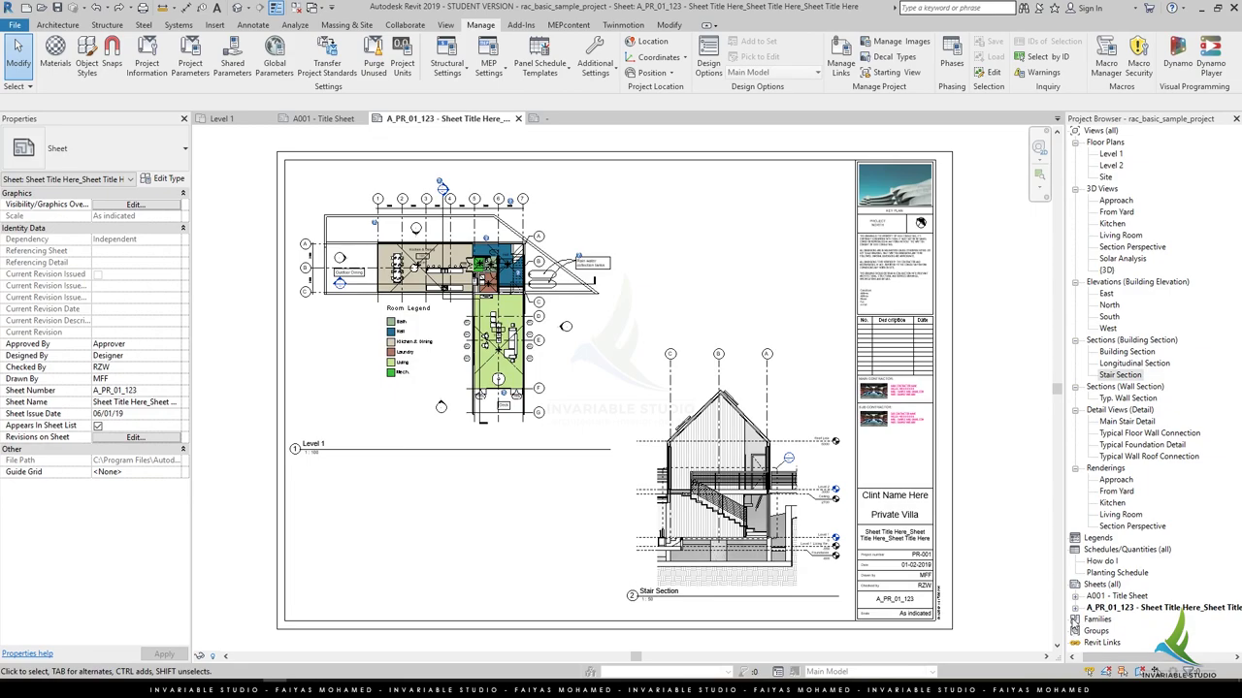
left_click(1074, 619)
scroll(1125, 548, "down", 5)
scroll(1125, 548, "down", 1)
left_click(1085, 177)
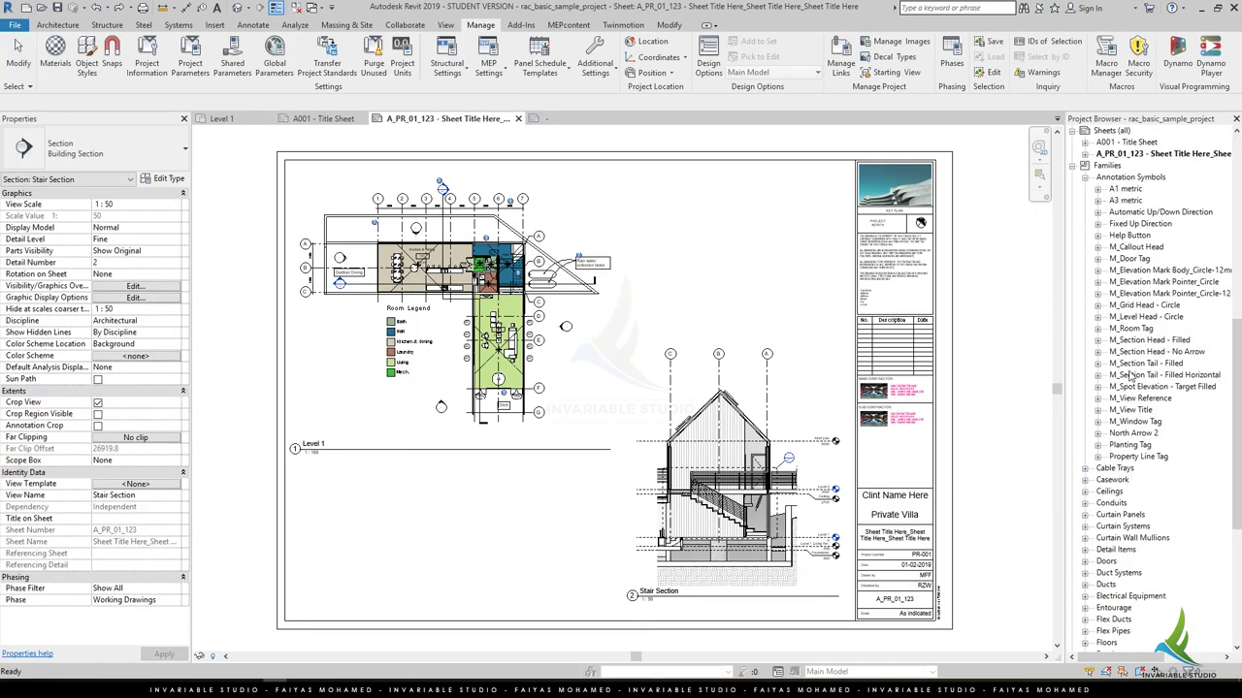
left_click(1097, 189)
left_click(1133, 201)
left_click(704, 168)
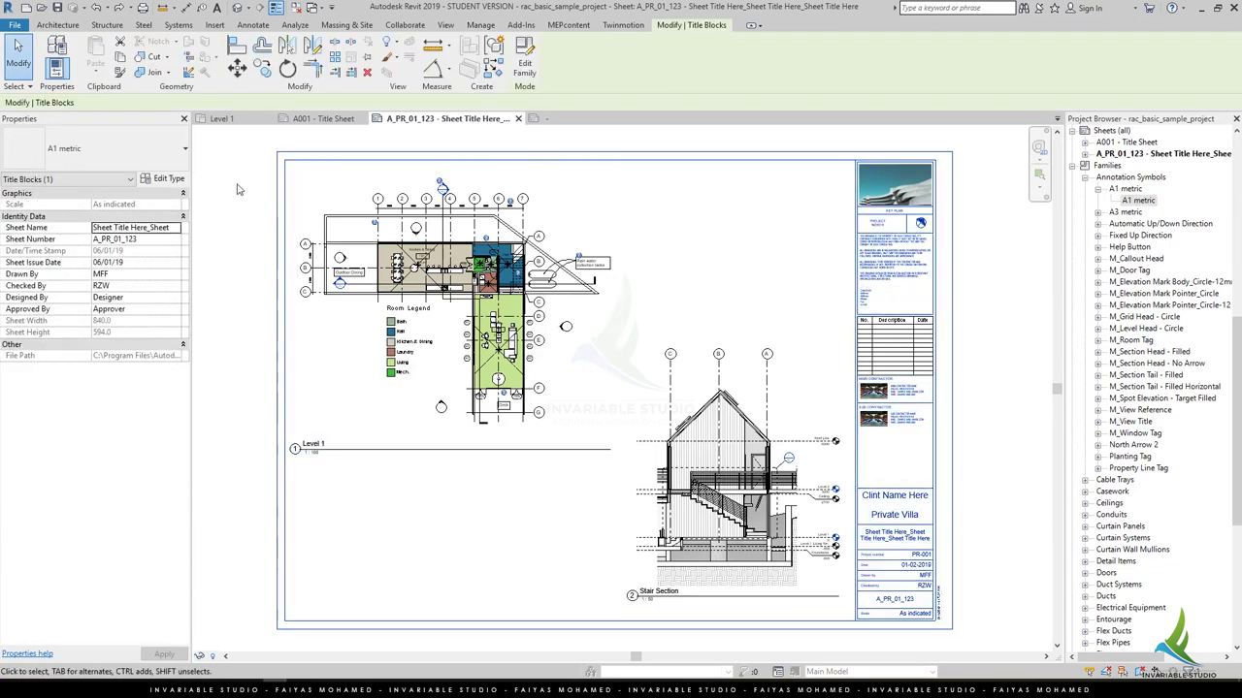
left_click(980, 343)
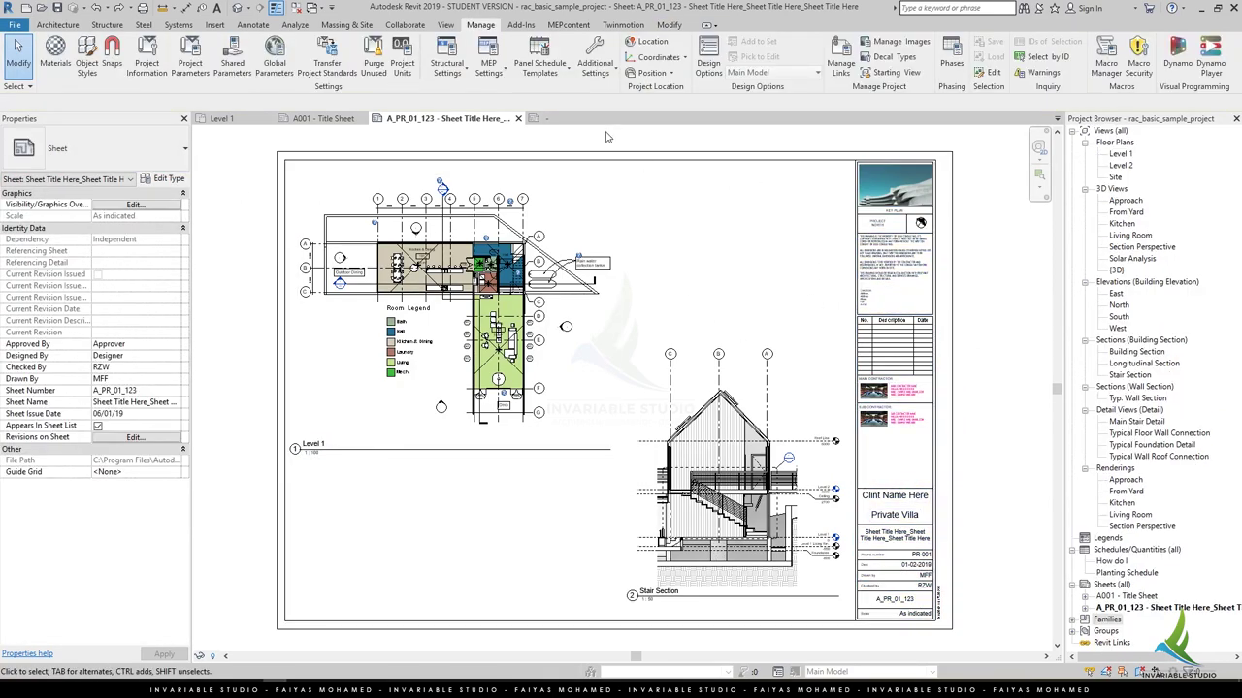